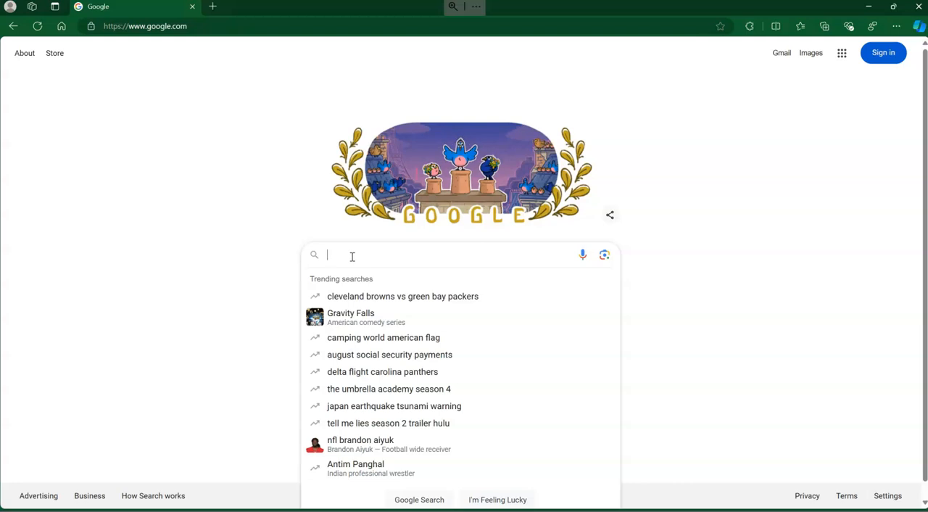
Search Google for "vmware workstation pro".
type("irt")
key("BackSpace")
key("BackSpace")
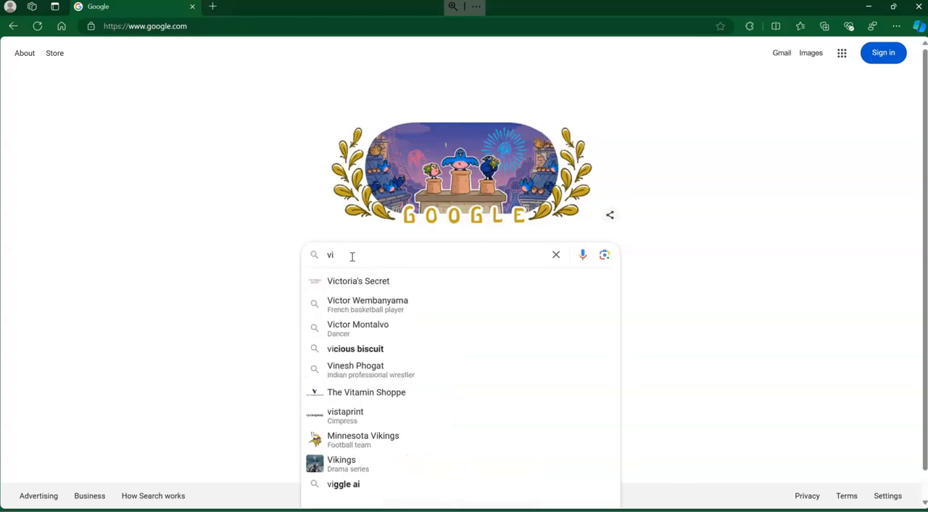
key("BackSpace")
type("mware")
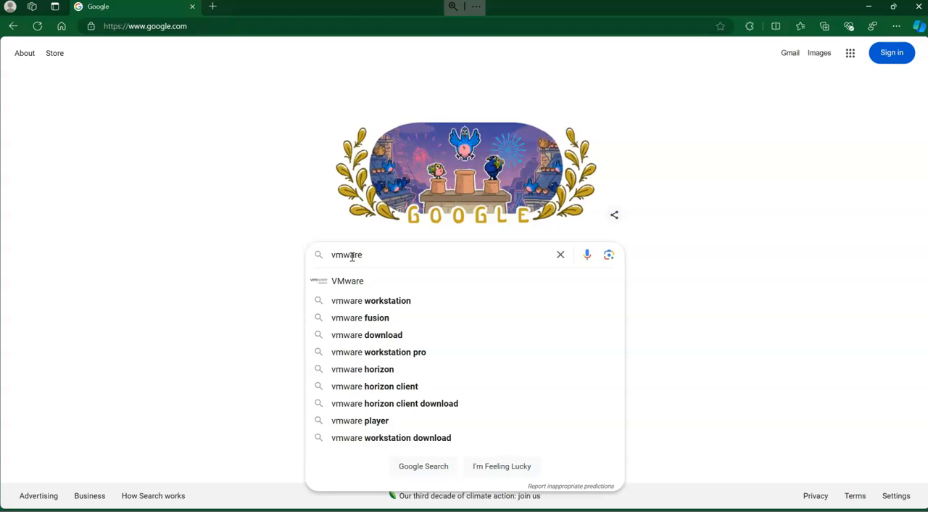
left_click(410, 355)
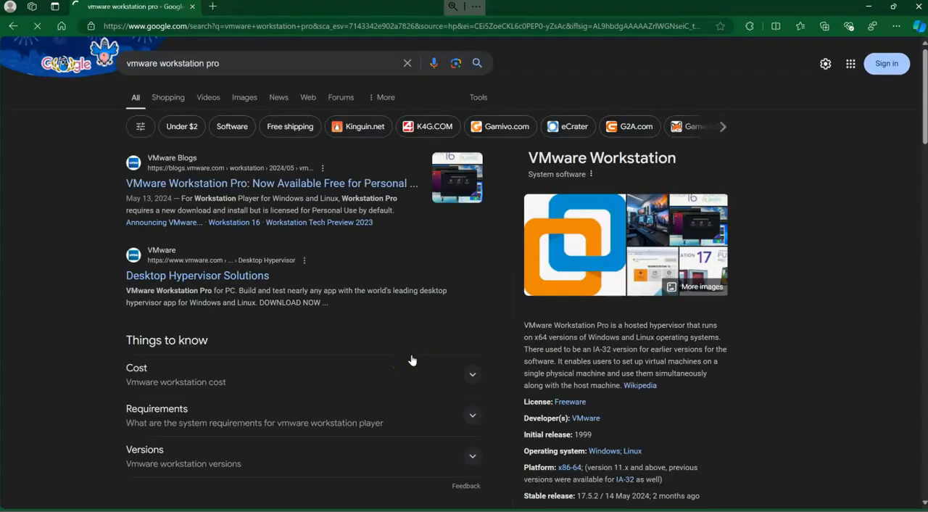
Open the VMware blog post about Workstation Pro being free for personal use and accept its cookies.
left_click(230, 183)
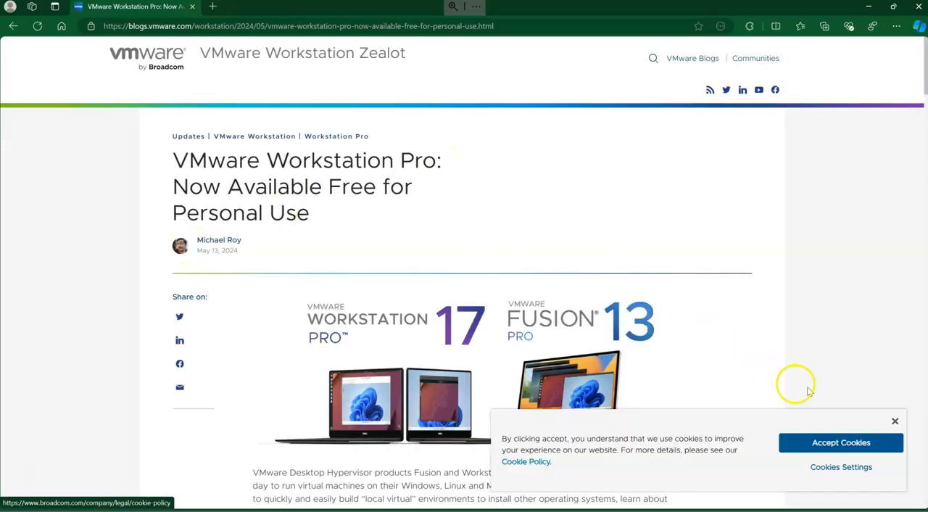
left_click(839, 443)
Read the blog post's title and its section on free personal use, commercial licensing and where to download the Pro apps.
scroll(685, 320, "down", 3)
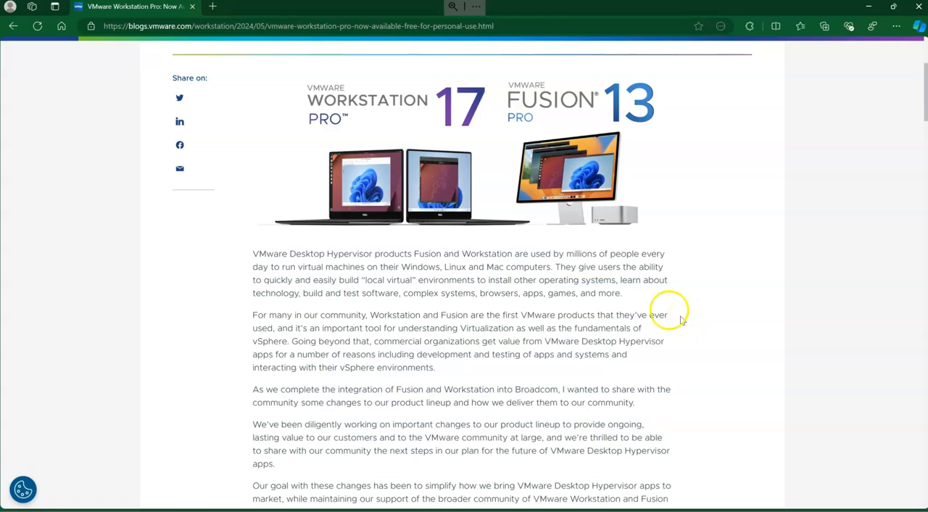
scroll(385, 267, "up", 3)
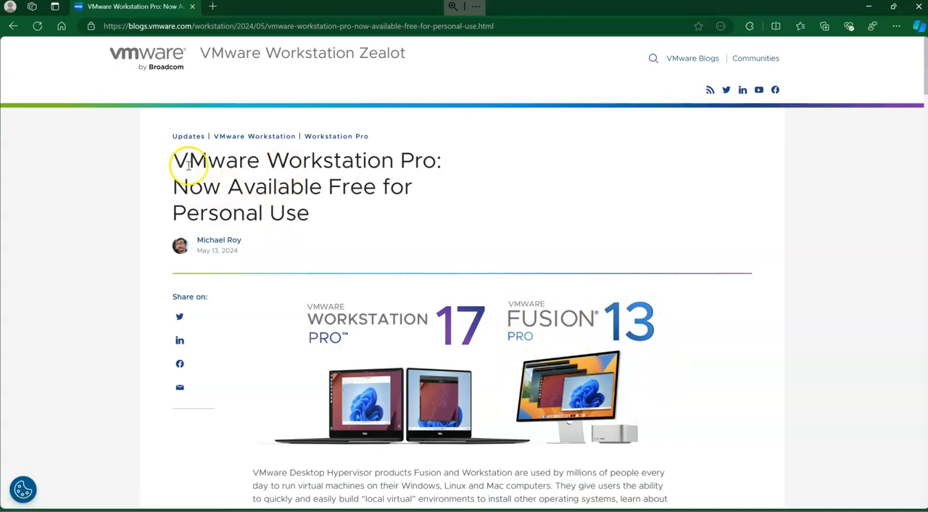
left_click_drag(175, 160, 316, 209)
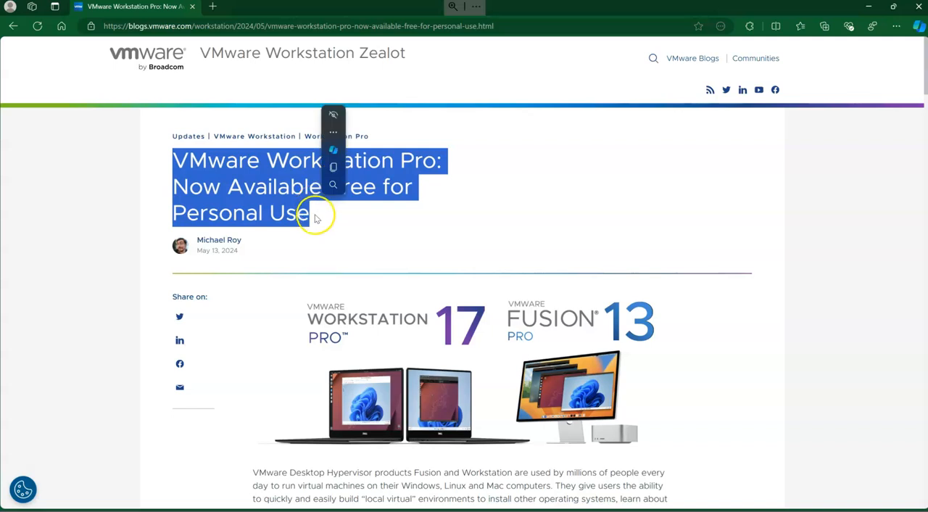
left_click(315, 218)
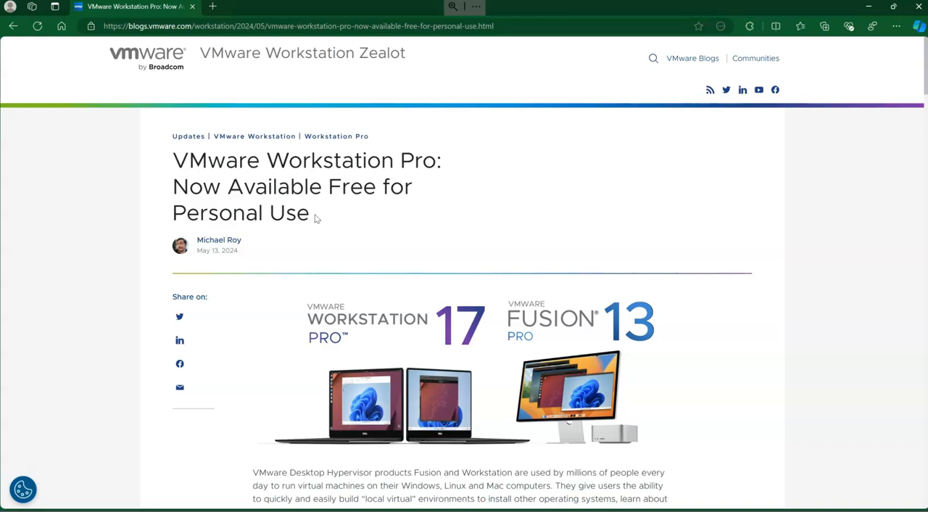
scroll(315, 217, "down", 8)
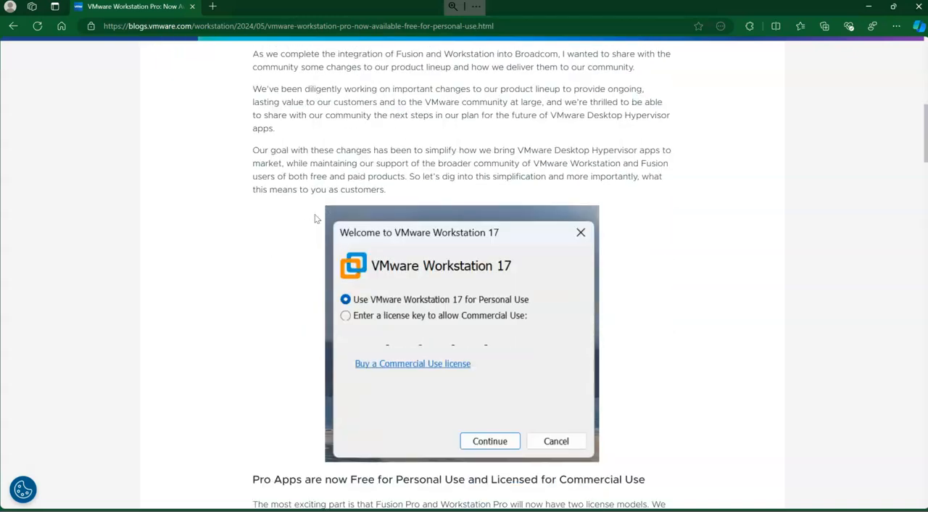
scroll(316, 218, "down", 2)
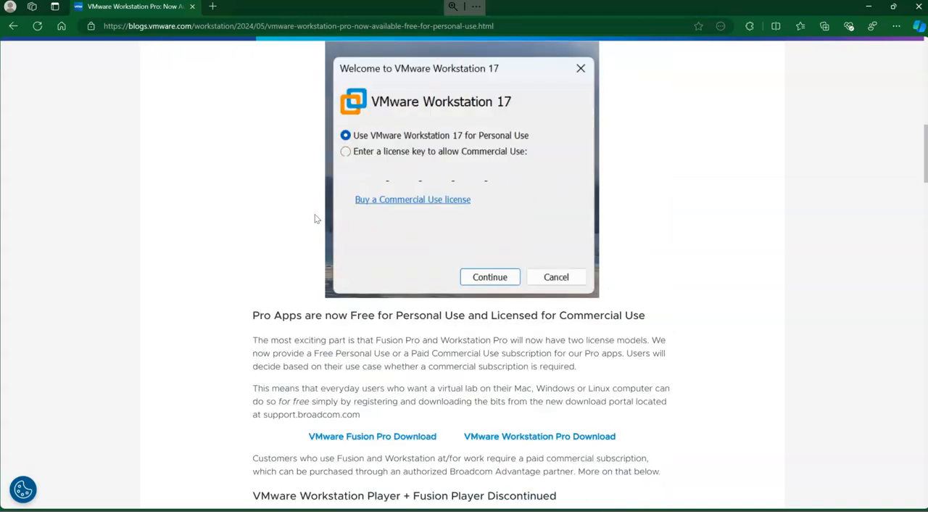
scroll(315, 218, "down", 3)
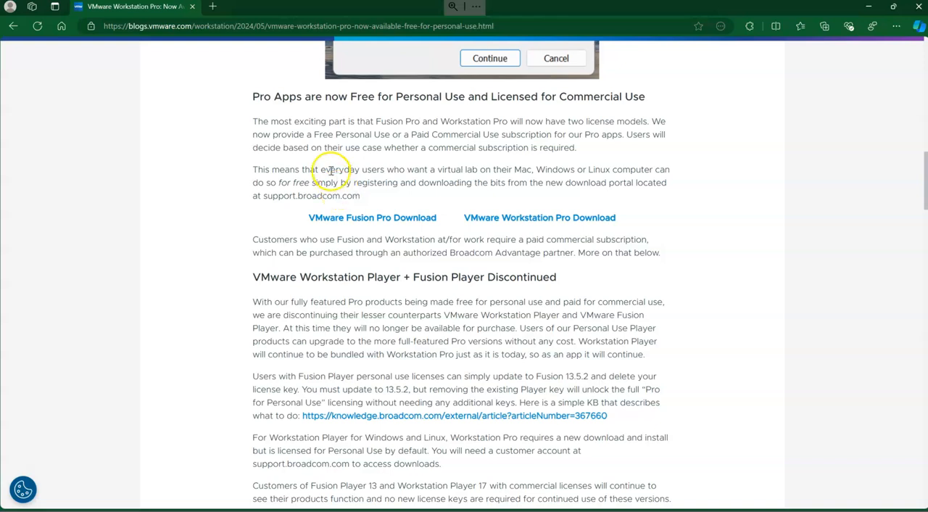
left_click_drag(347, 98, 656, 100)
left_click_drag(487, 144, 489, 138)
left_click(319, 144)
left_click_drag(381, 121, 253, 95)
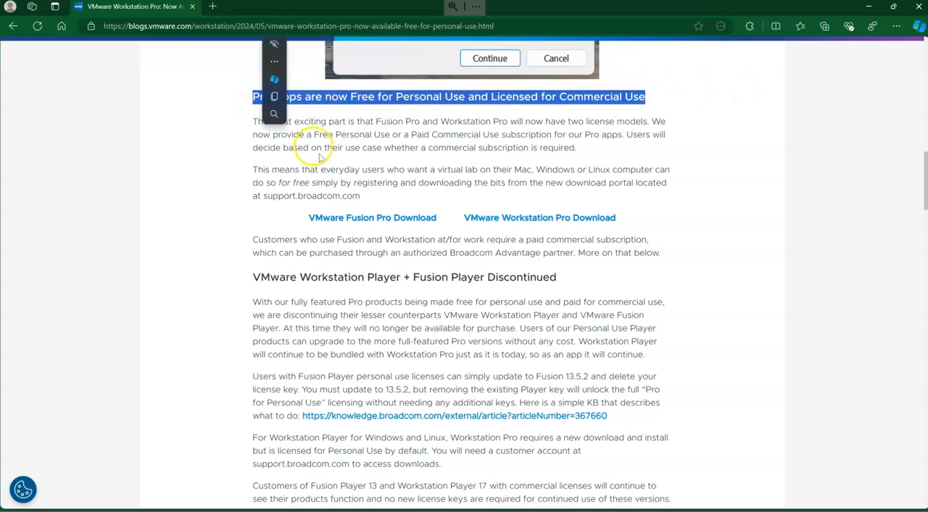
left_click(401, 155)
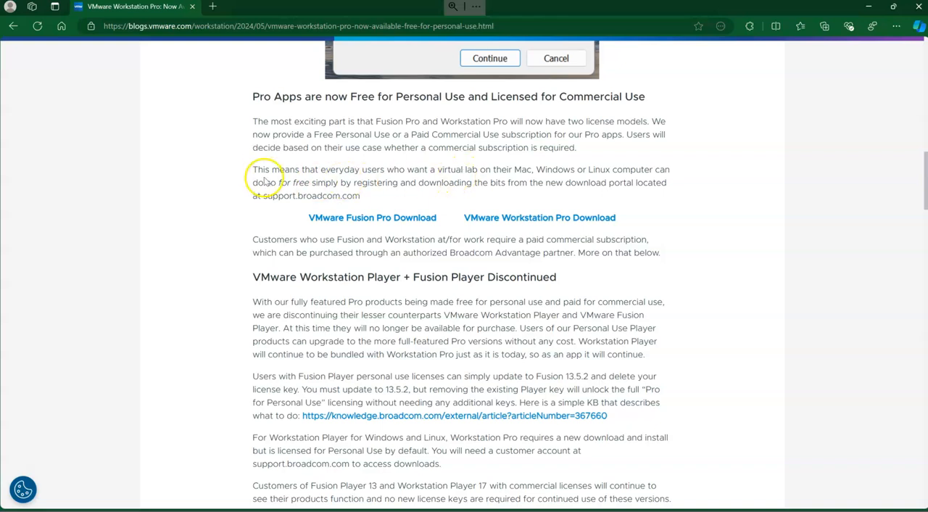
left_click_drag(252, 170, 387, 199)
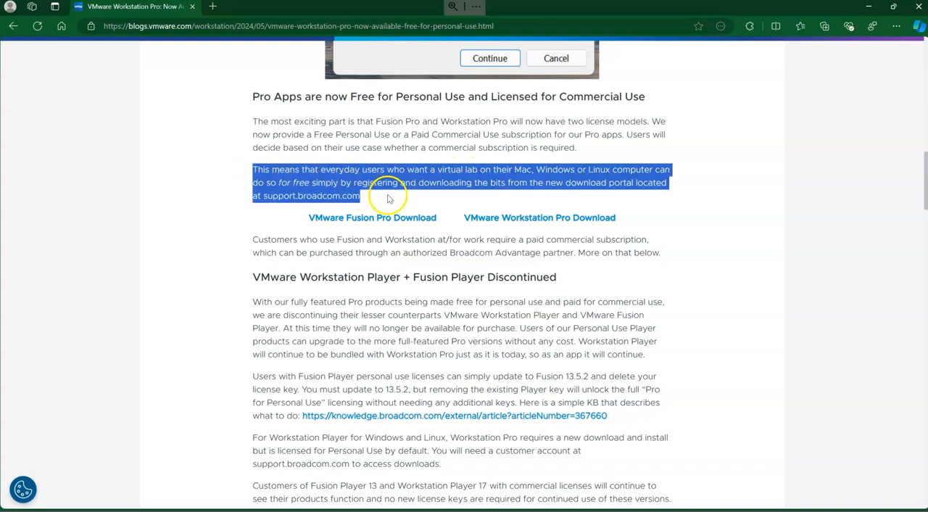
left_click(712, 193)
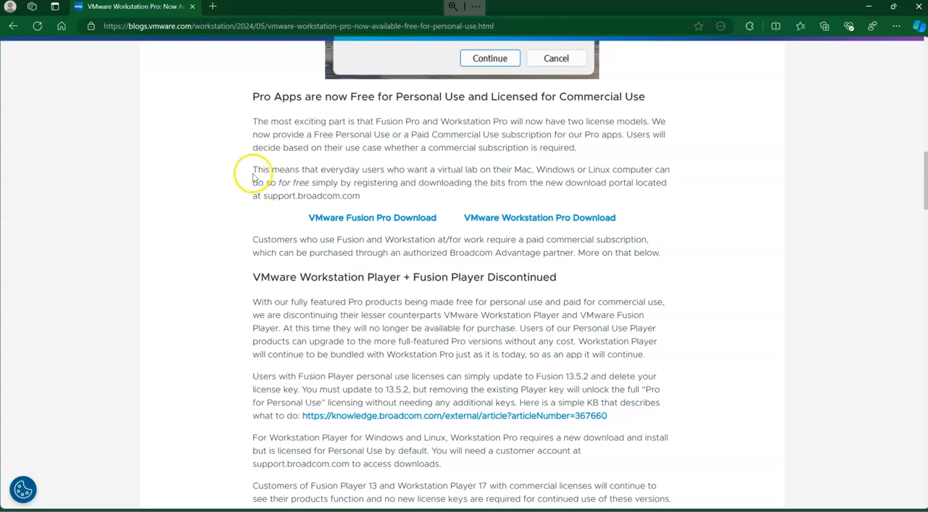
Follow the article's VMware Workstation Pro Download link to the Broadcom customer sign-in page.
left_click(507, 217)
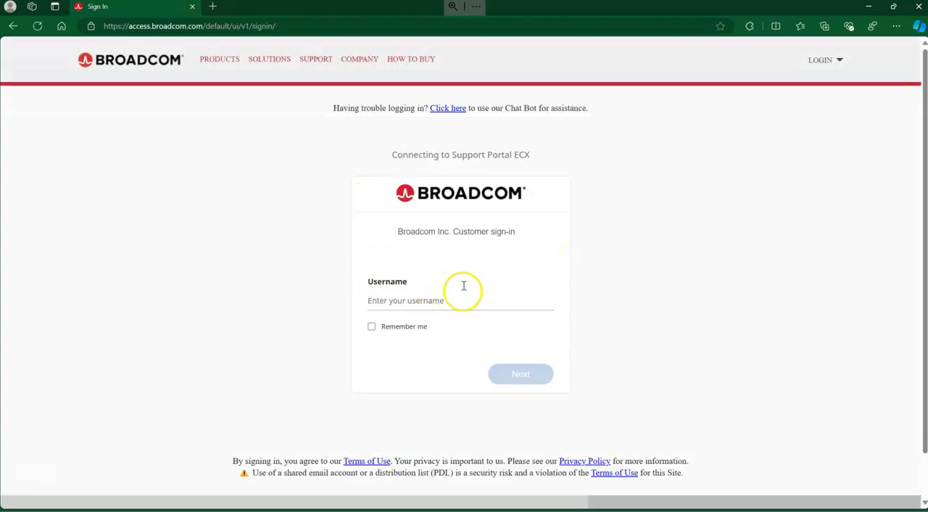
scroll(413, 392, "down", 1)
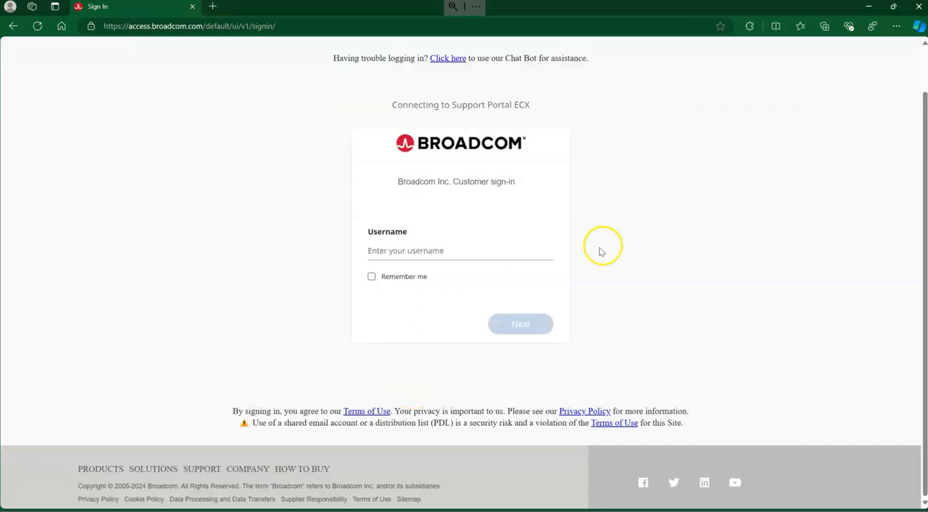
scroll(580, 254, "up", 1)
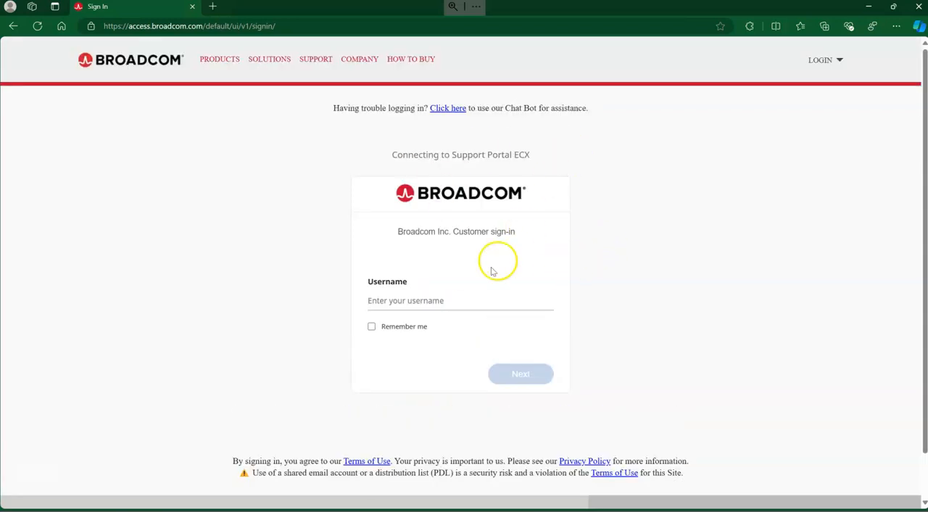
Enter the account username in the Broadcom customer sign-in form and submit it.
left_click(426, 303)
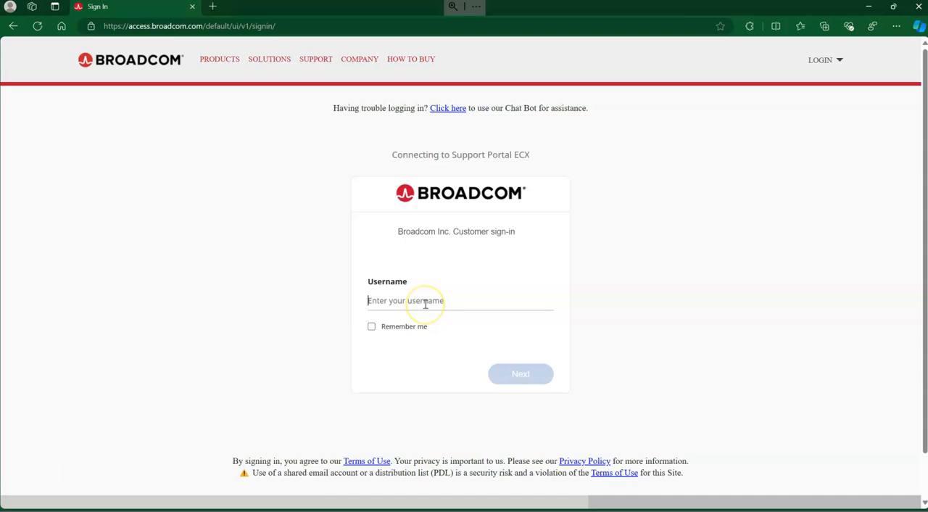
type("****")
key("BackSpace")
key("BackSpace")
key("BackSpace")
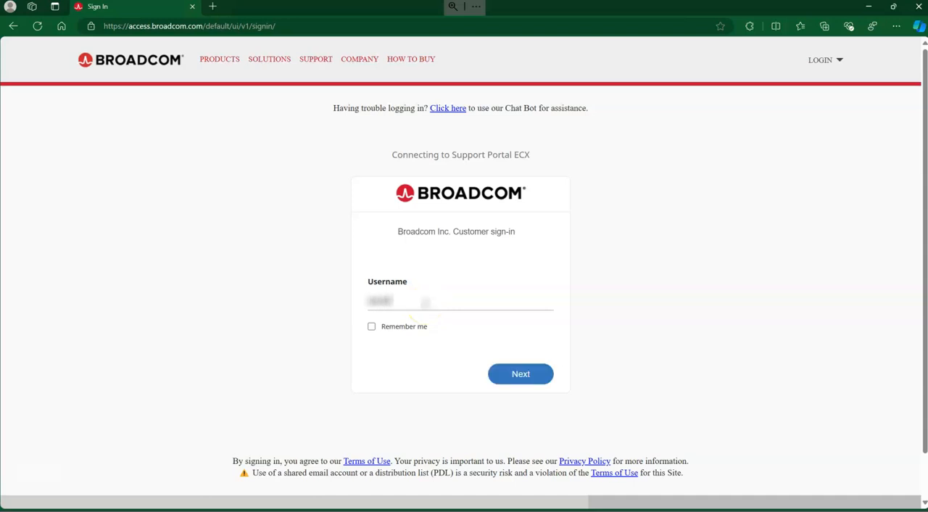
type("*********")
key("Return")
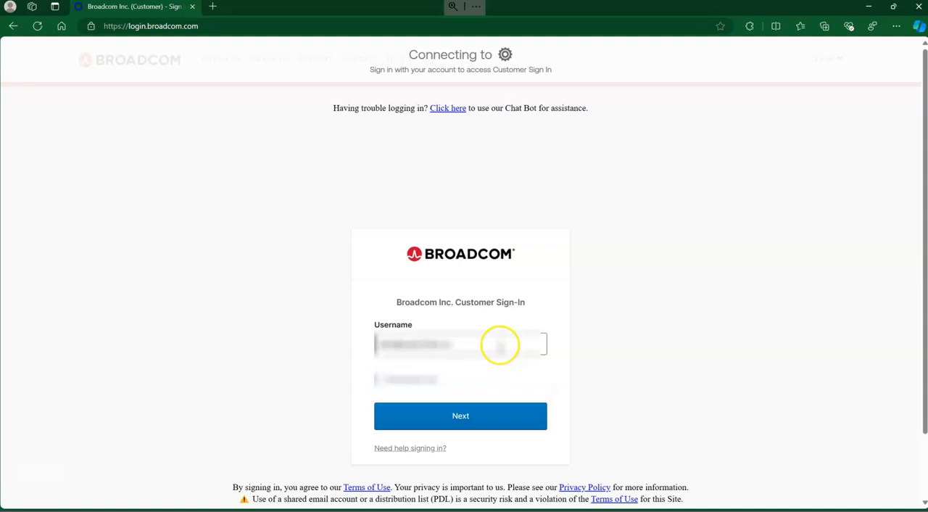
Open the Broadcom user registration page through the sign-in help's Register Link and dismiss its cookie notice.
left_click(499, 344)
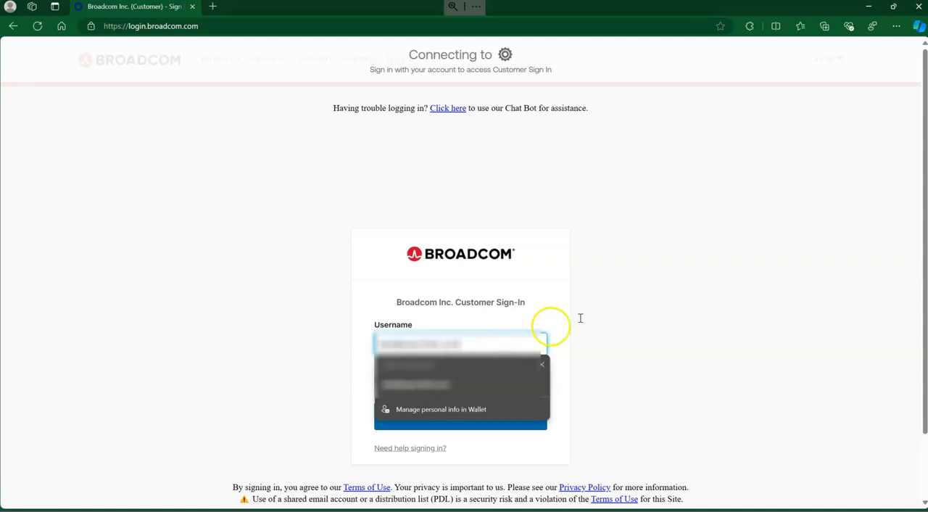
left_click(638, 306)
scroll(638, 309, "down", 2)
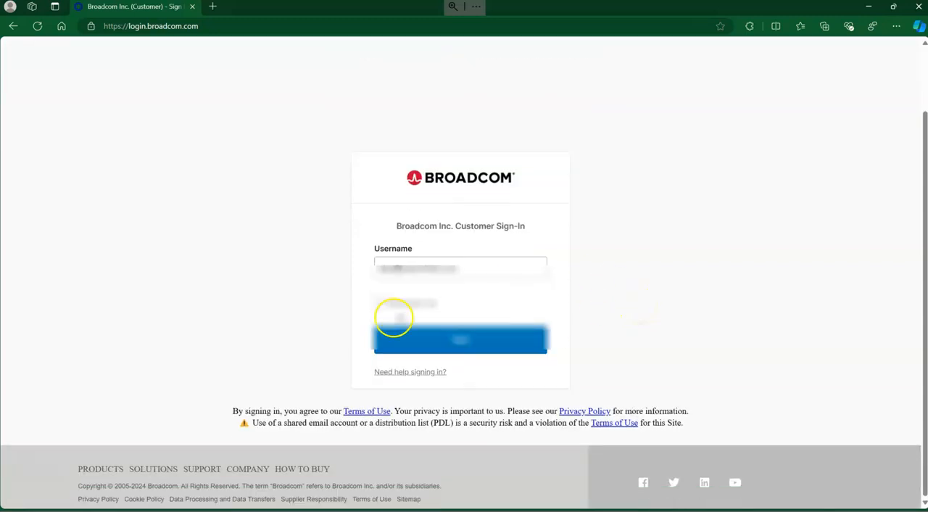
left_click(411, 372)
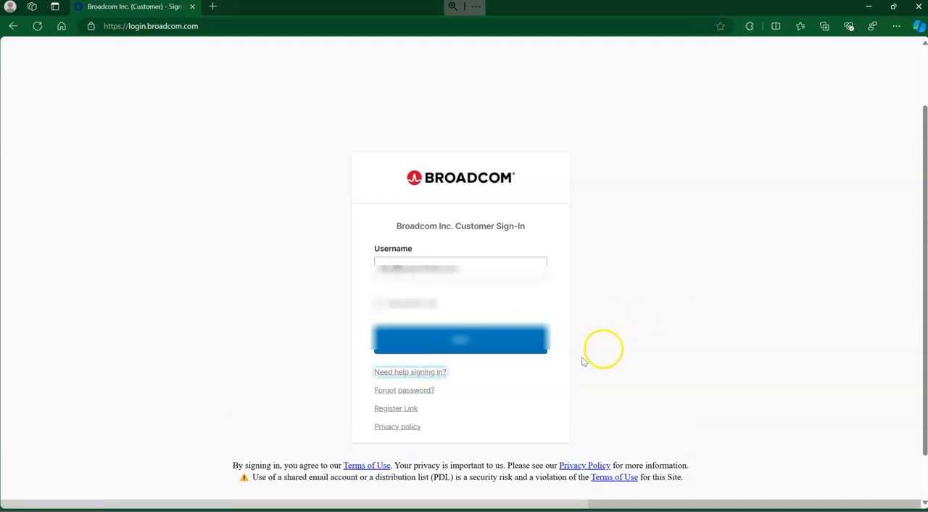
left_click(396, 409)
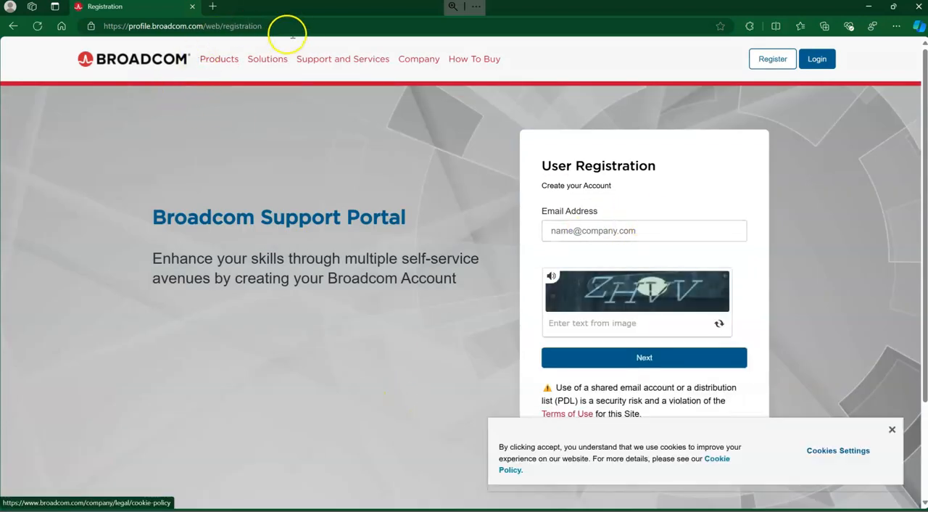
left_click(258, 26)
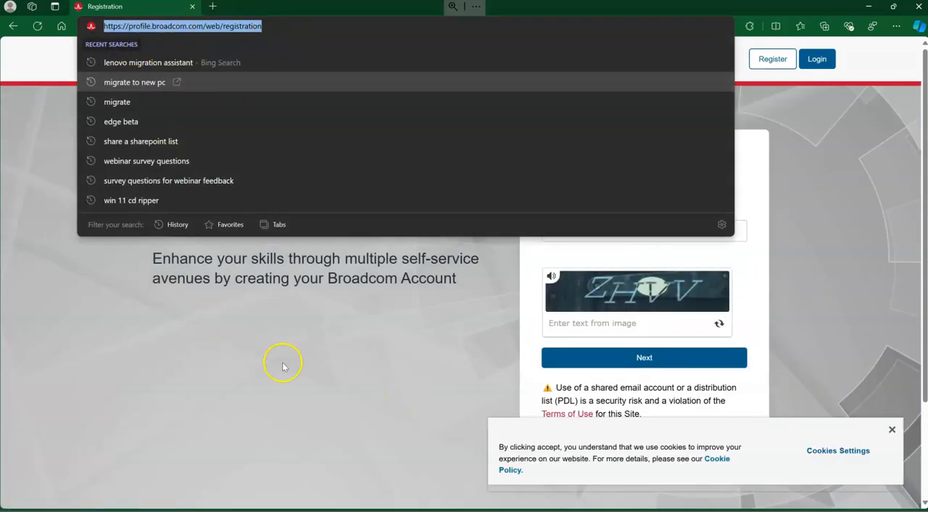
left_click(891, 430)
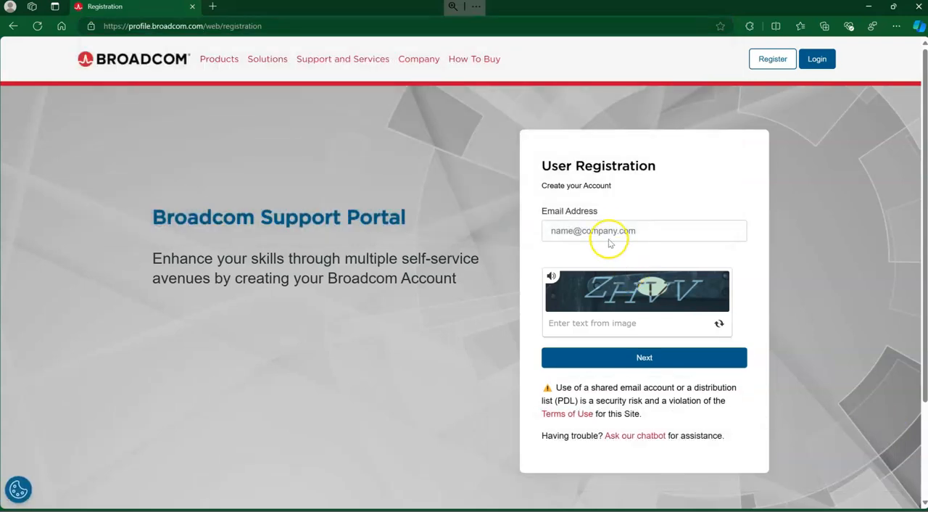
Fill in the registrant's e-mail address and the captcha text, and continue with the registration.
left_click(608, 231)
type("mi")
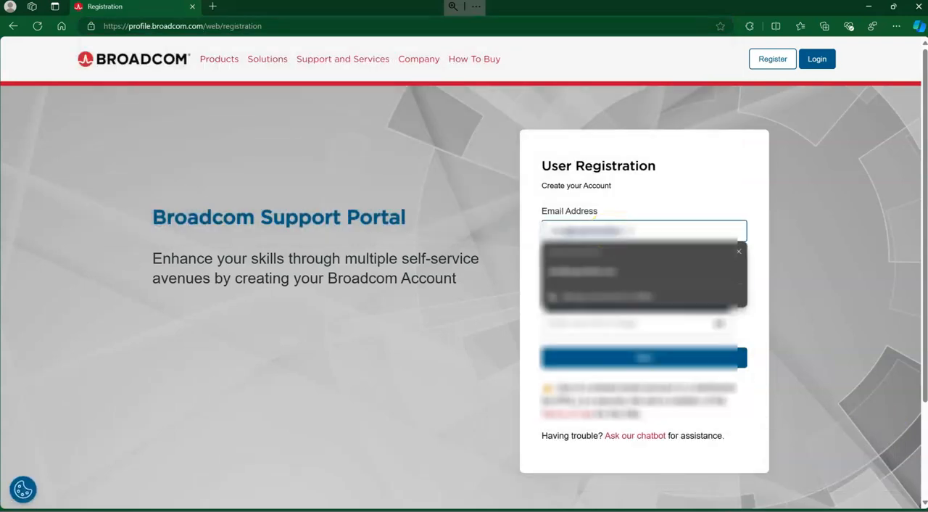
left_click(580, 271)
left_click(624, 317)
type("Z")
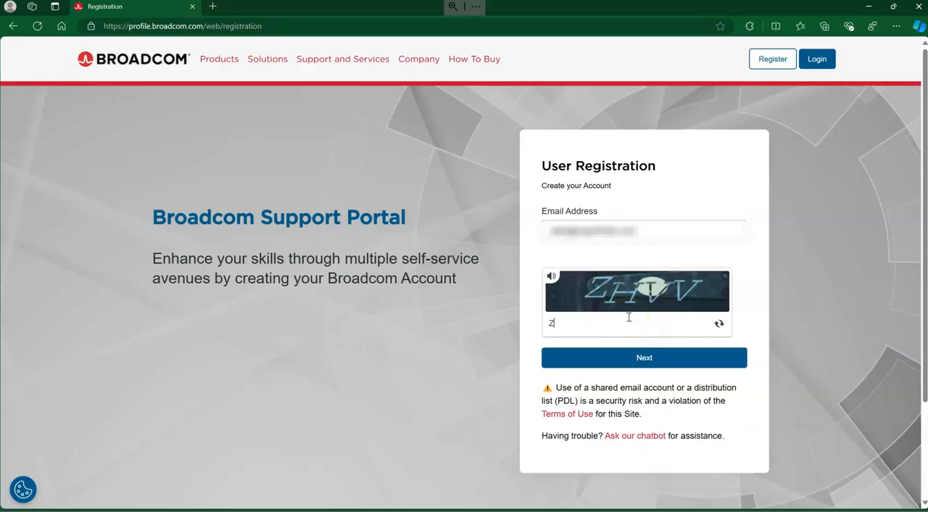
type("HVV")
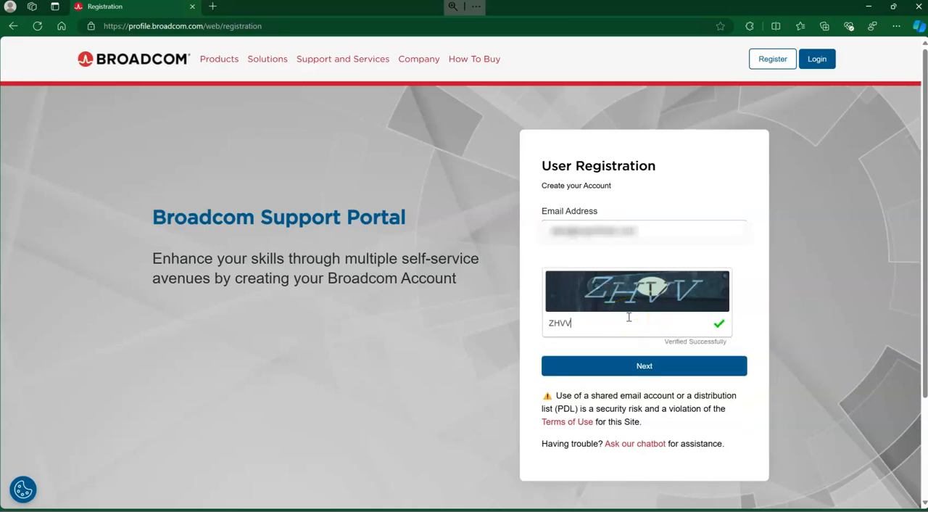
left_click(628, 366)
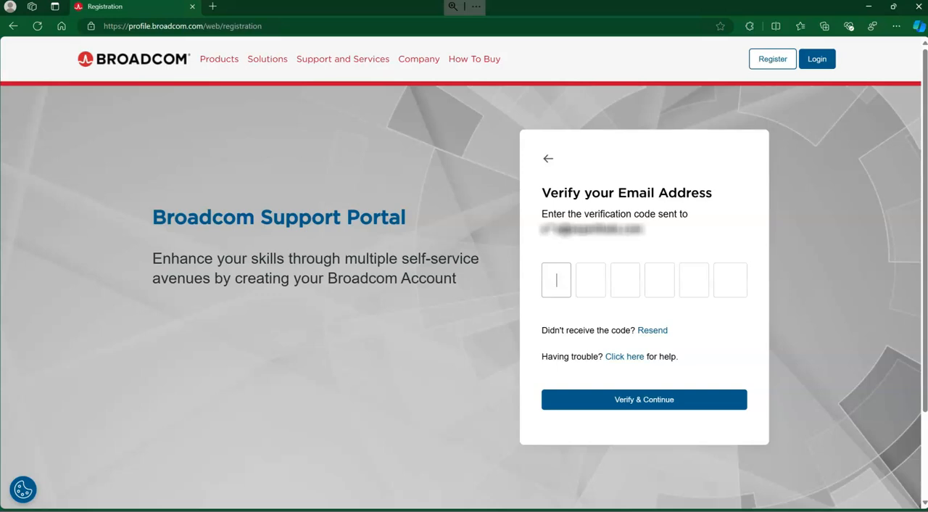
Paste the e-mailed verification code and verify the e-mail address.
right_click(559, 276)
left_click(590, 359)
left_click(637, 399)
Fill in the registrant's first and last name, with United States as the country and Engineer as the job title.
left_click(615, 217)
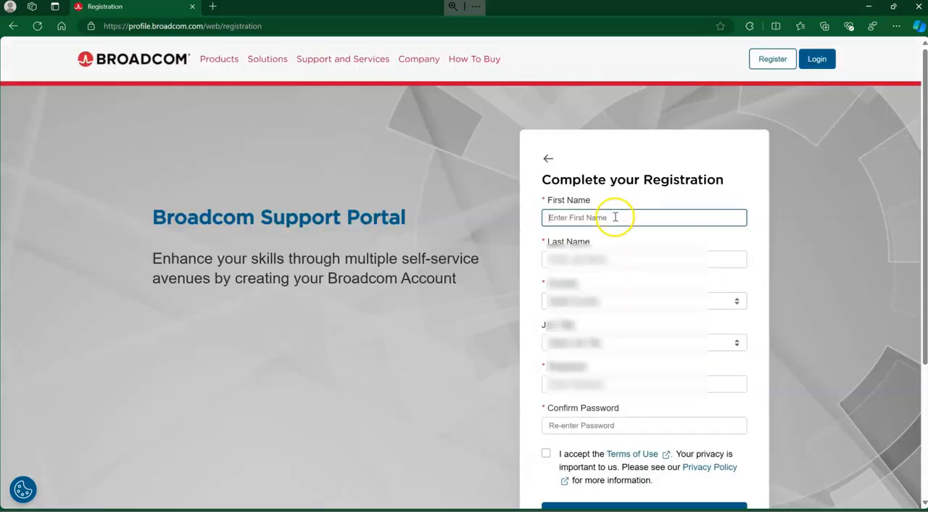
left_click(605, 266)
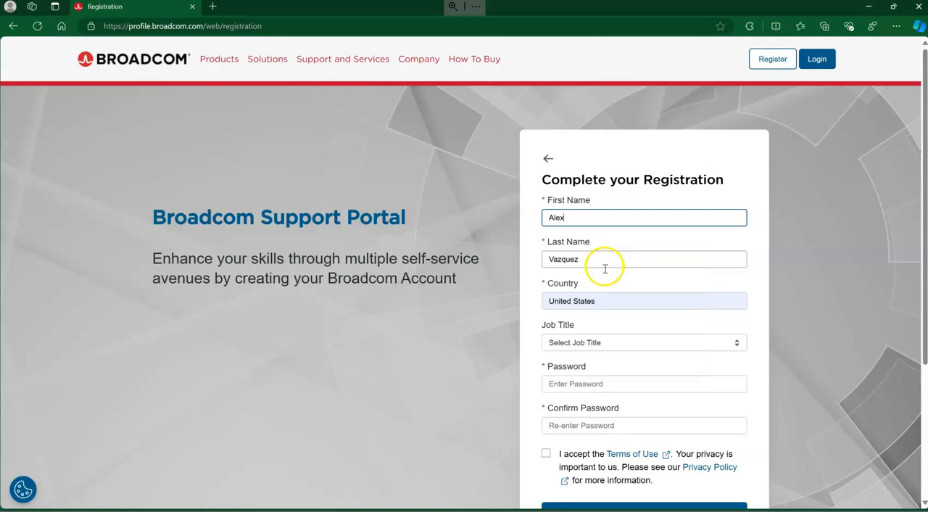
left_click(610, 385)
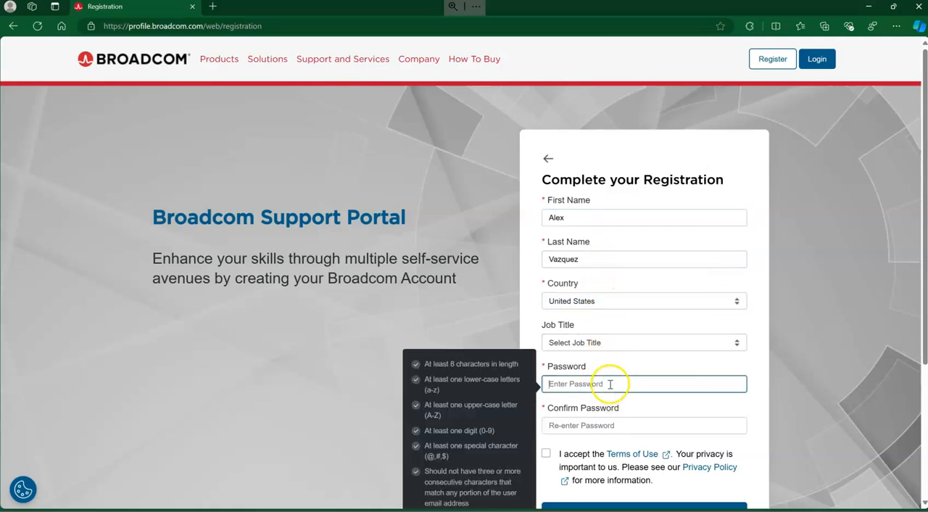
left_click(626, 344)
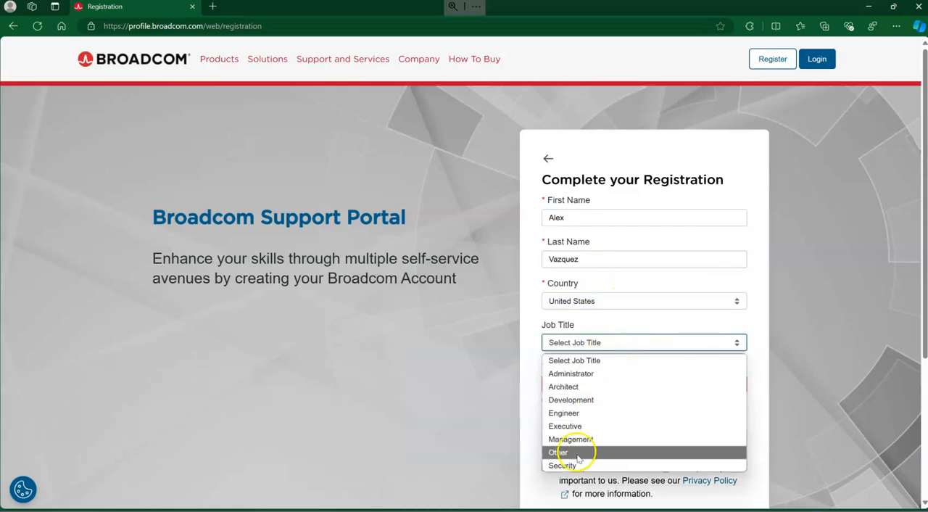
left_click(586, 413)
Enter an account password that meets the listed criteria and repeat it in the Confirm Password field.
left_click(628, 382)
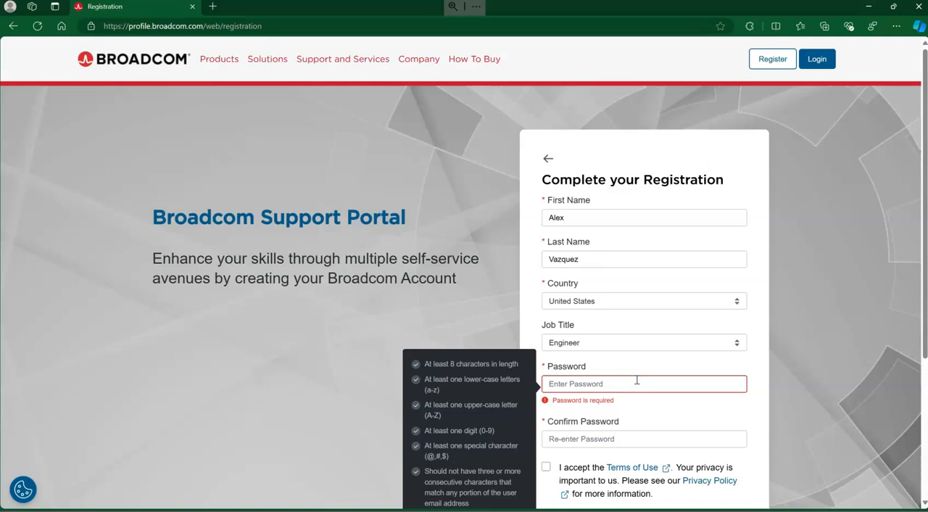
type("P")
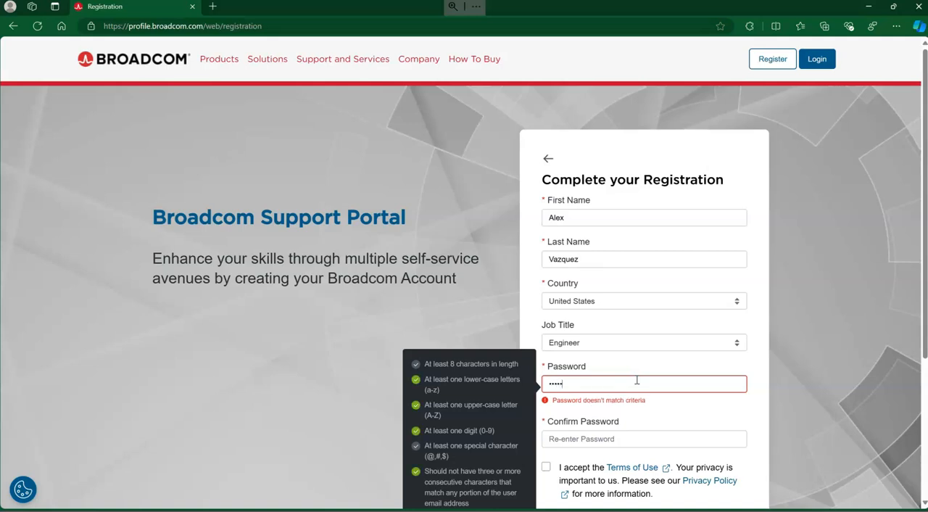
type("d!")
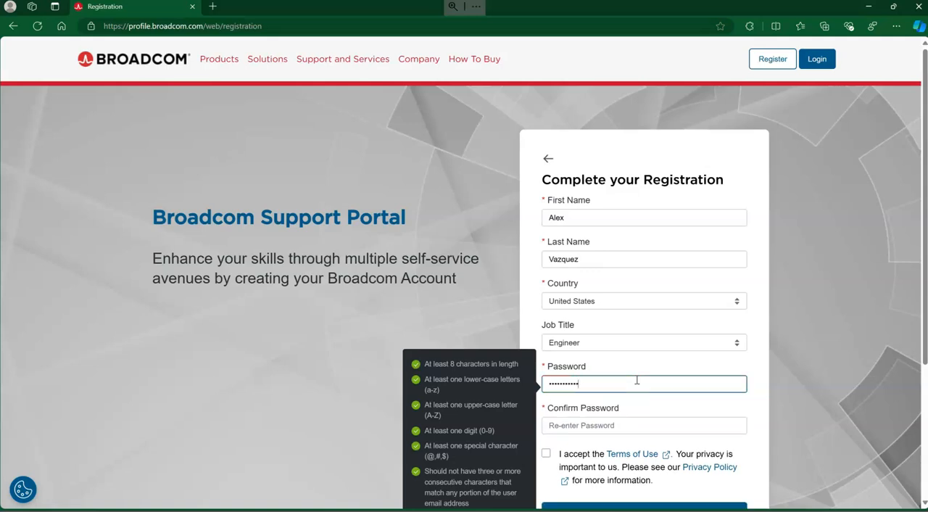
key("Tab")
type("P")
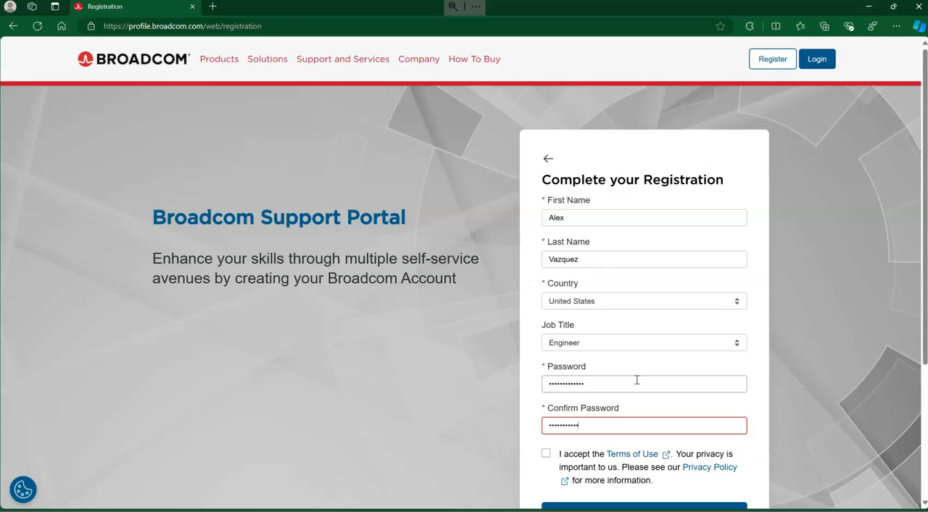
key("BackSpace")
key("BackSpace")
key("BackSpace")
key("BackSpace")
key("BackSpace")
key("BackSpace")
key("BackSpace")
key("BackSpace")
key("BackSpace")
key("BackSpace")
key("BackSpace")
type("P")
left_click(545, 451)
scroll(599, 408, "down", 2)
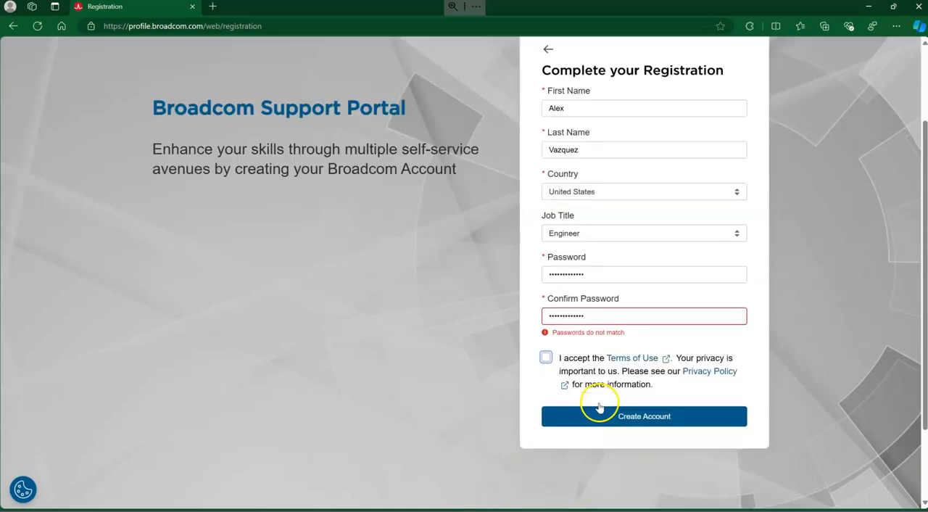
Re-enter the account password to match its confirmation, and create the account with the Terms of Use accepted.
double_click(602, 273)
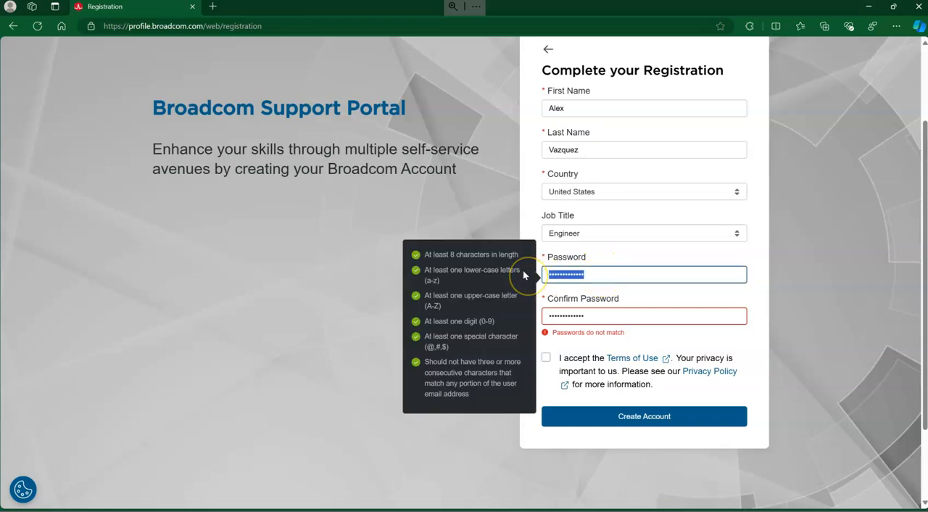
type("•••••••")
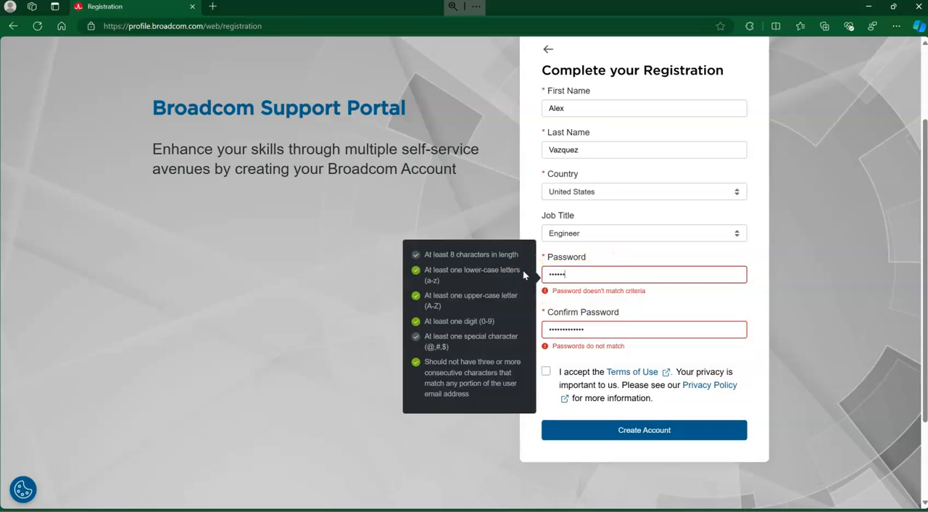
type("•")
type("•••")
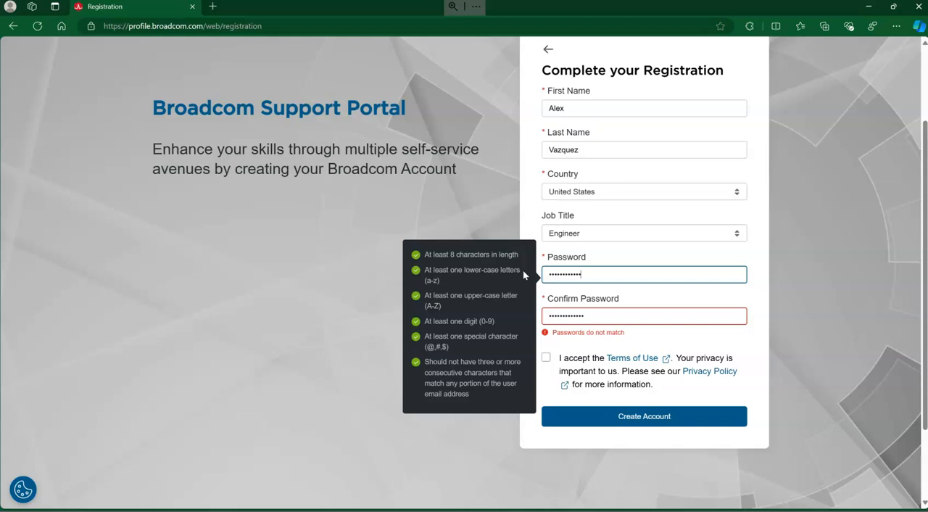
key("Tab")
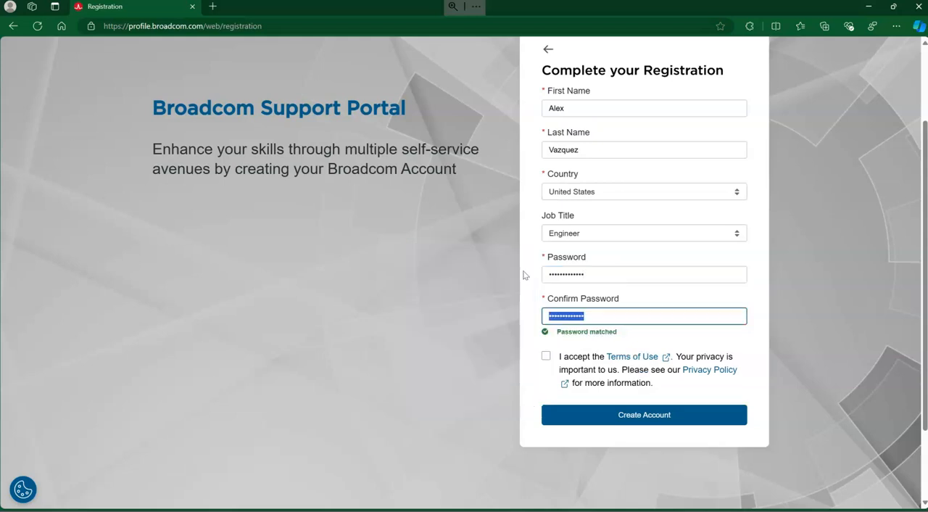
left_click(546, 356)
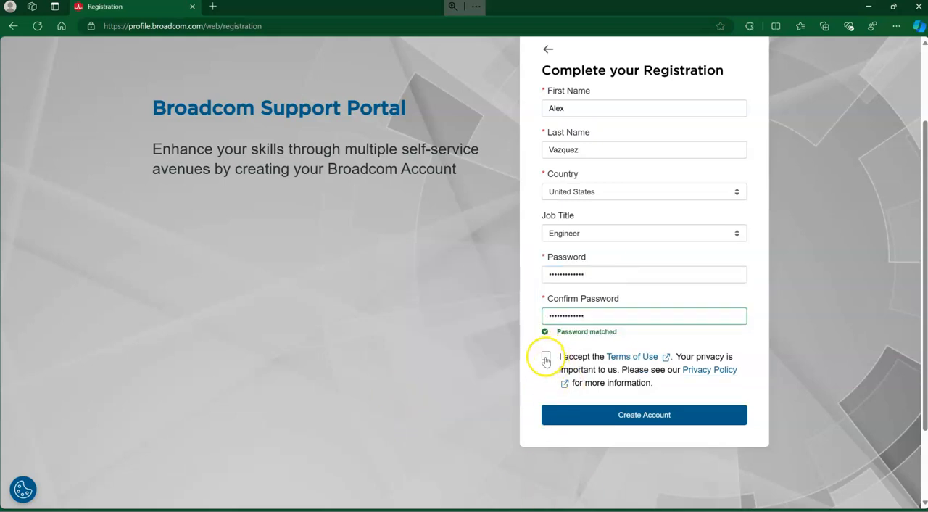
left_click(603, 414)
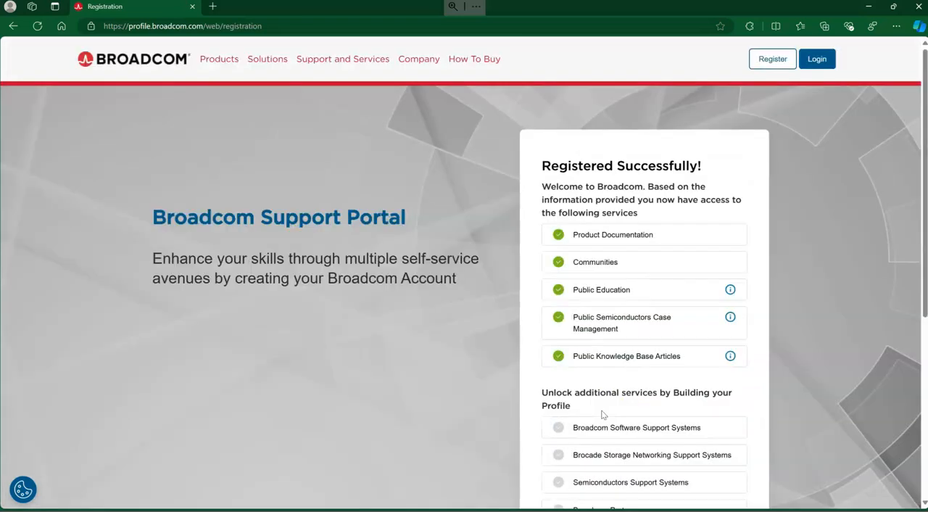
Open the Build your Profile page and leave it for the Support Portal home page without selecting any interests.
scroll(718, 189, "down", 2)
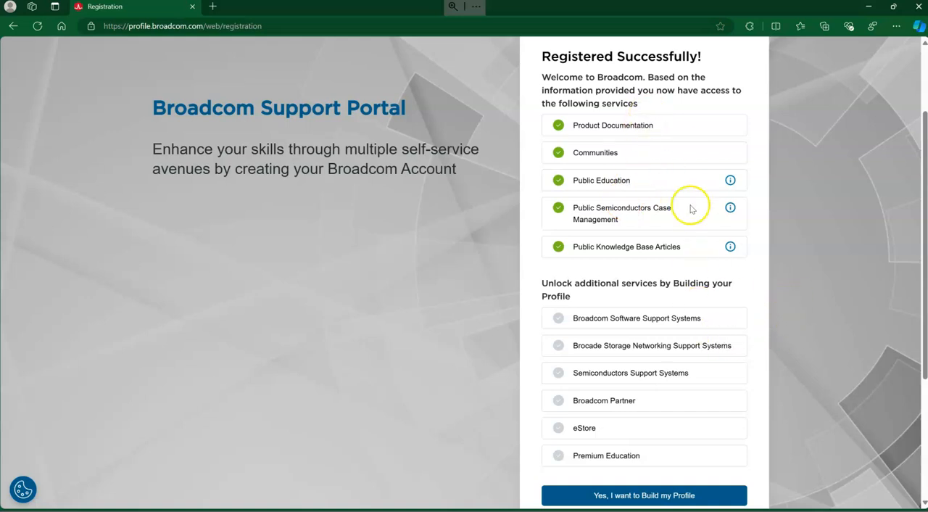
left_click(658, 500)
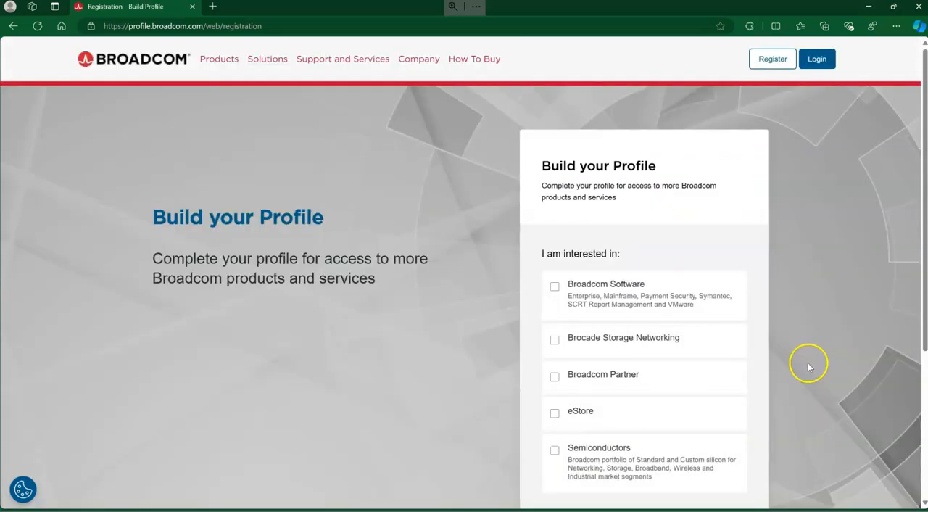
scroll(704, 306, "down", 3)
left_click(631, 324)
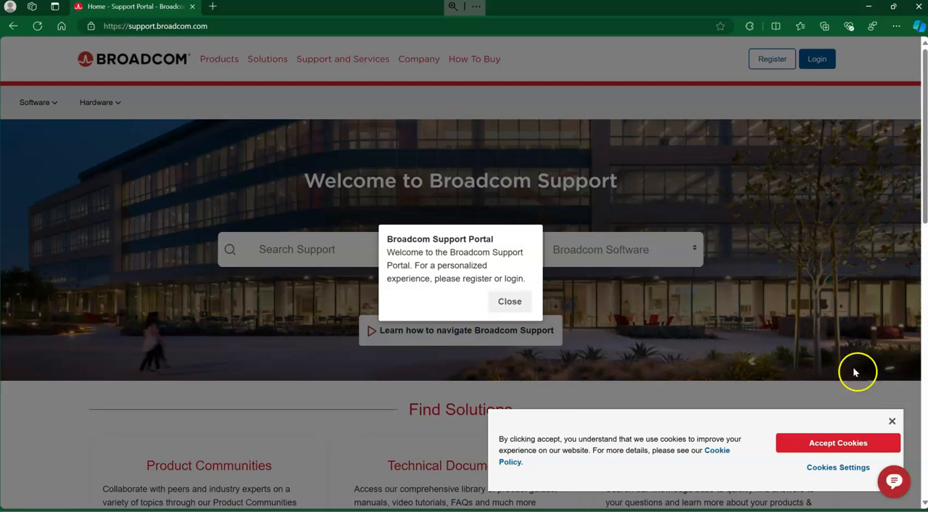
Dismiss the portal's welcome message and cookie notice, and open My Downloads for VMware Cloud Foundation software.
left_click(510, 302)
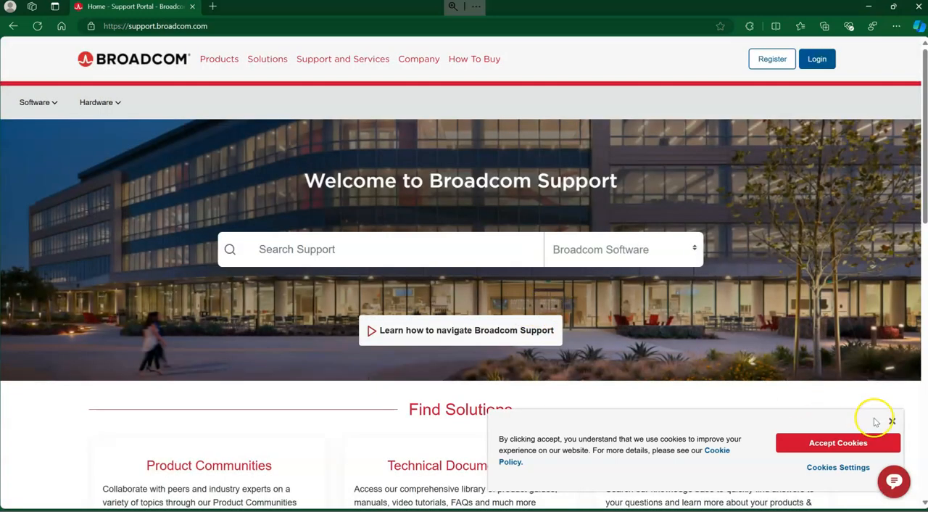
left_click(815, 443)
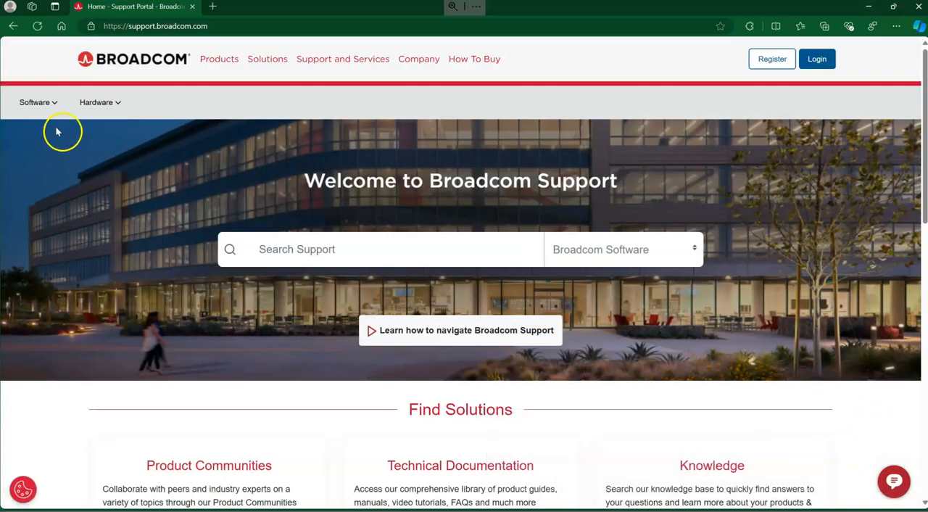
left_click(34, 104)
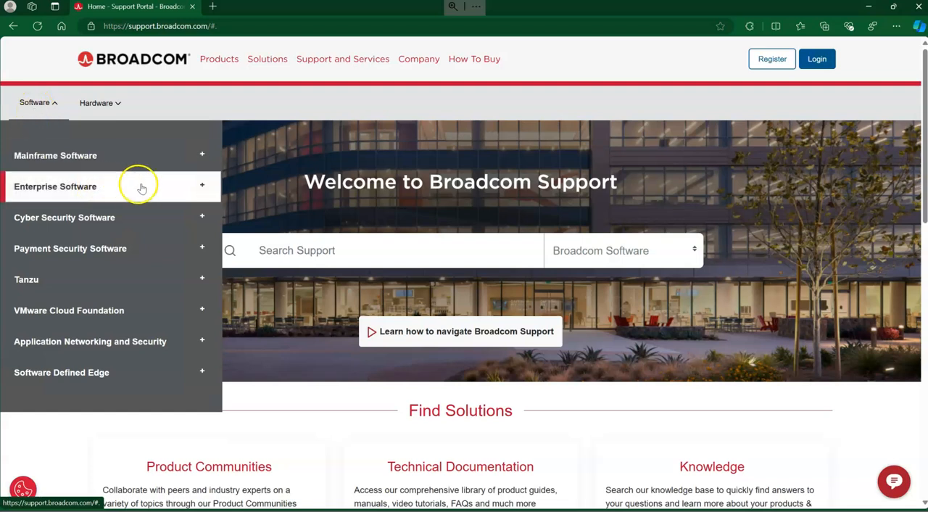
left_click(204, 316)
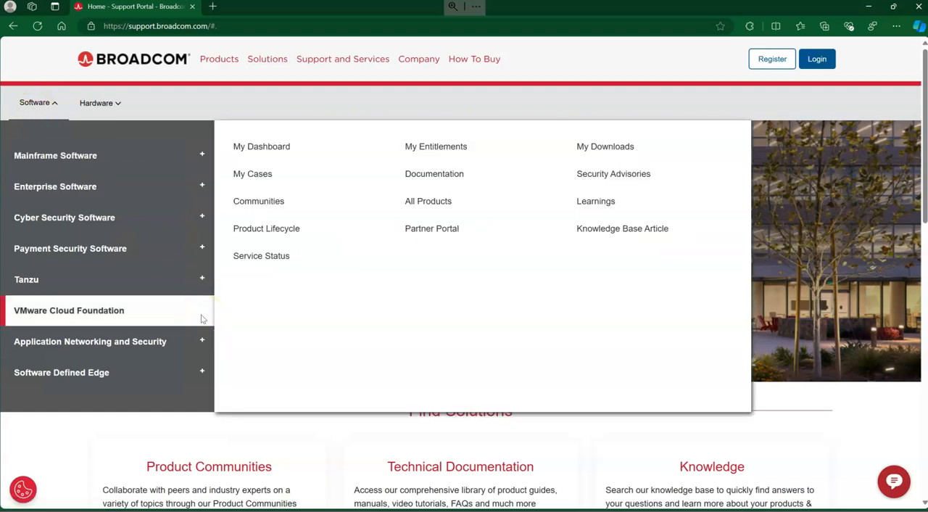
left_click(603, 147)
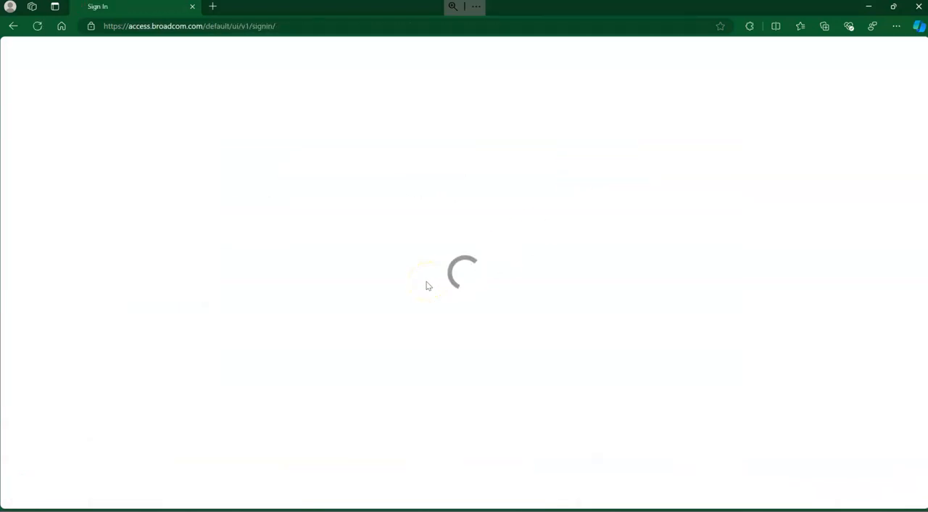
Sign in with the account username and password, with Remember me enabled, and dismiss the browser's password prompt.
left_click(402, 303)
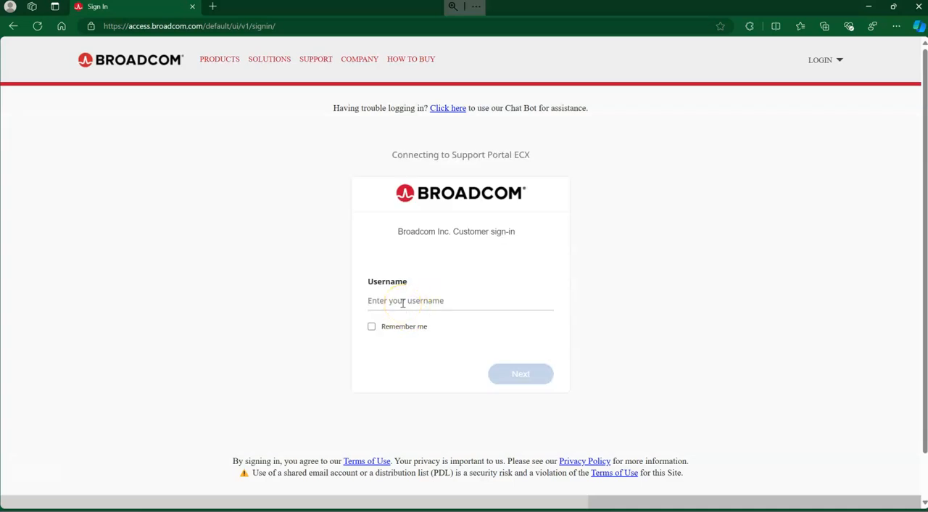
type("vdi")
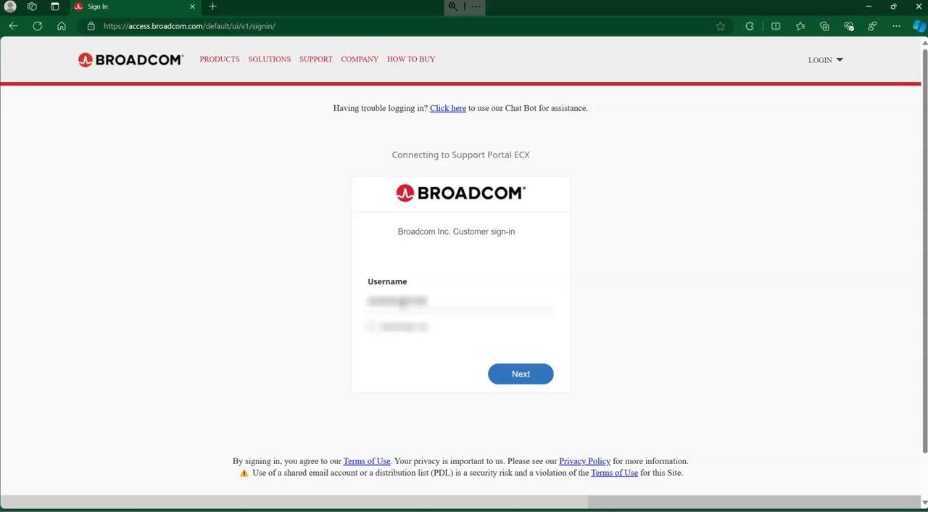
key("Return")
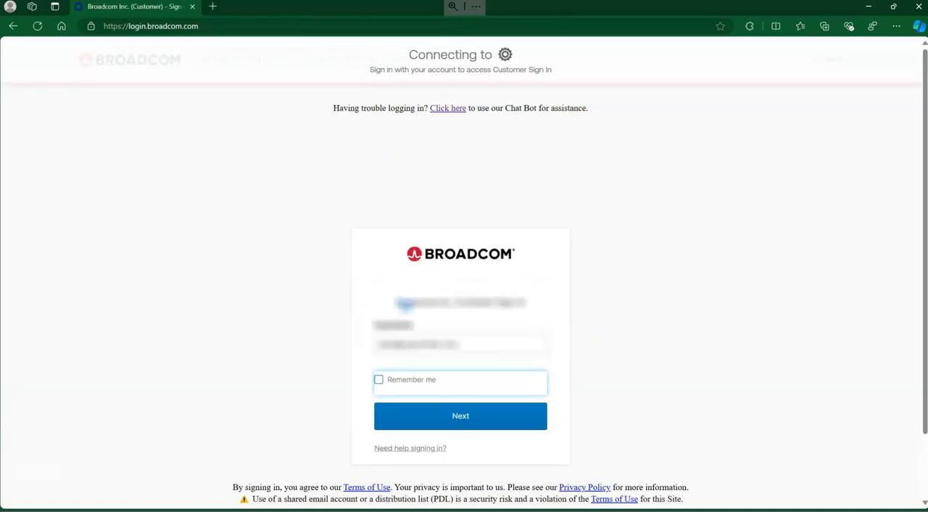
left_click(416, 387)
left_click(470, 410)
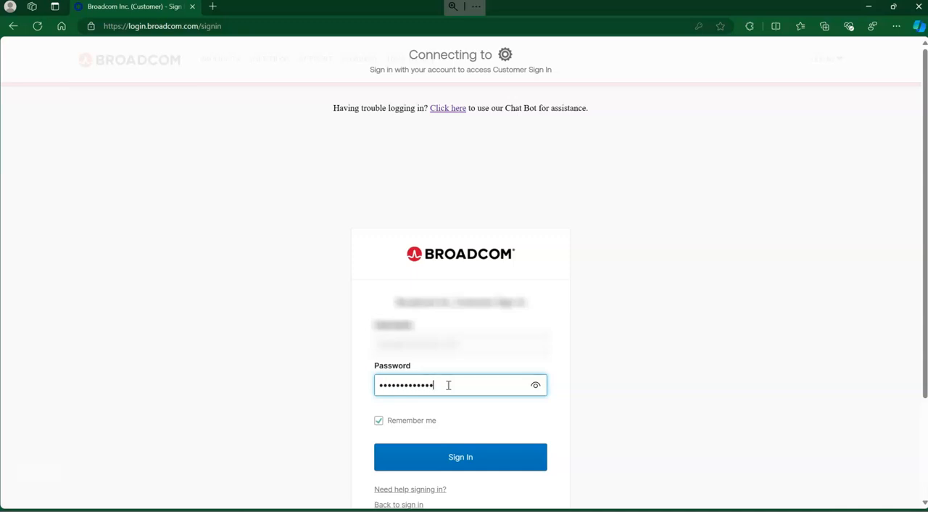
left_click(455, 460)
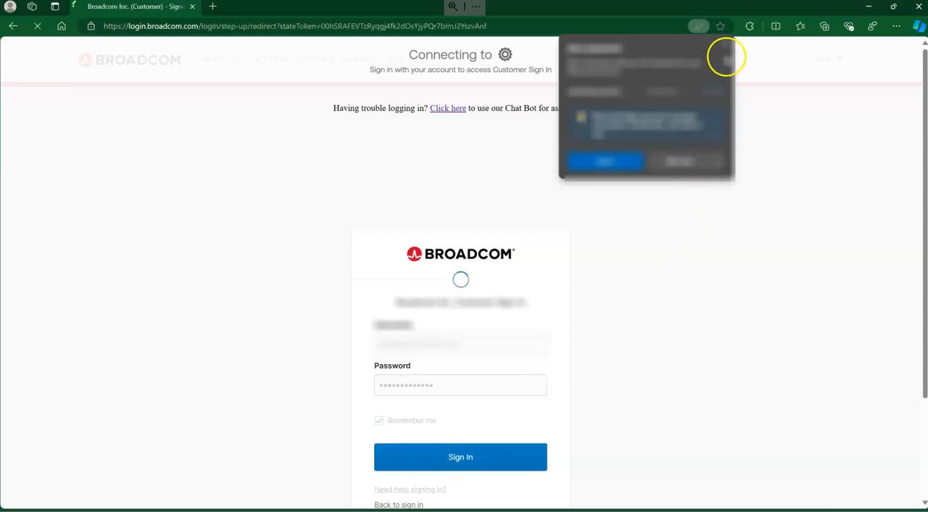
left_click(682, 159)
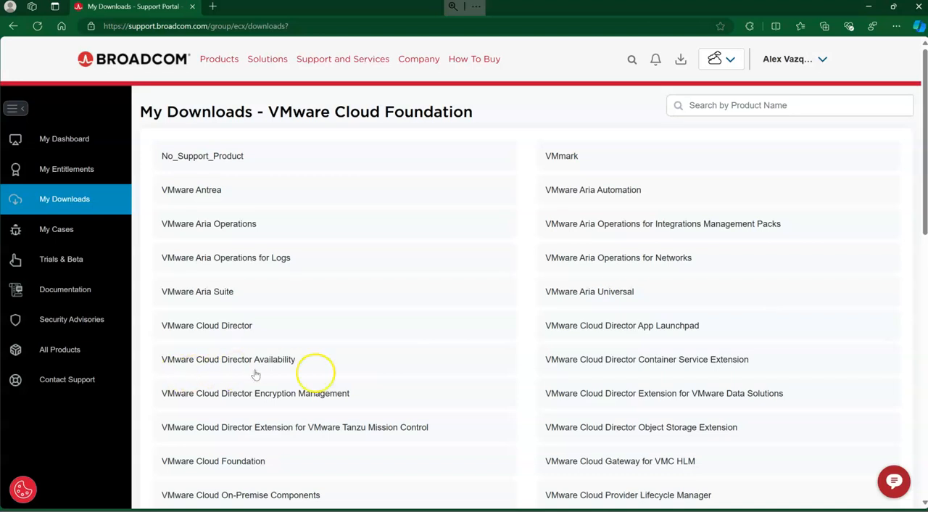
Open the VMware Workstation Pro product from the VMware Cloud Foundation downloads list.
scroll(336, 379, "down", 3)
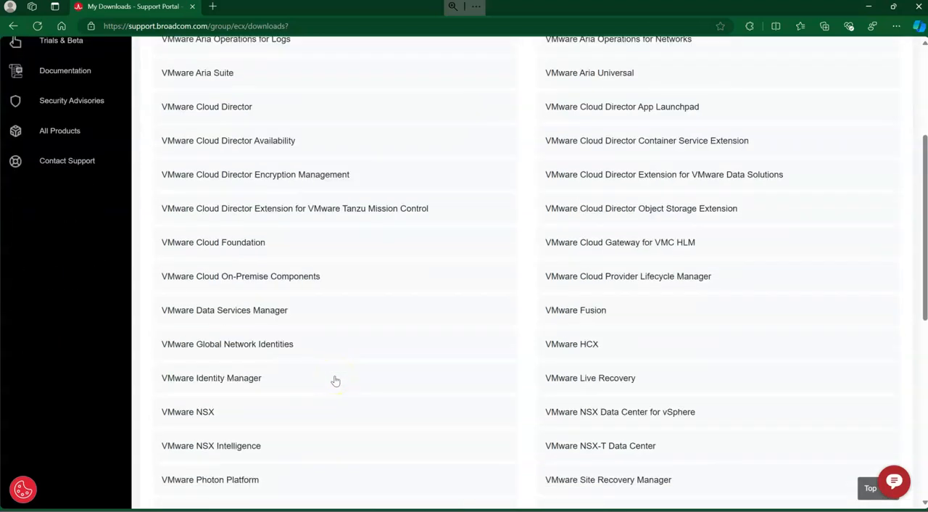
scroll(336, 381, "down", 2)
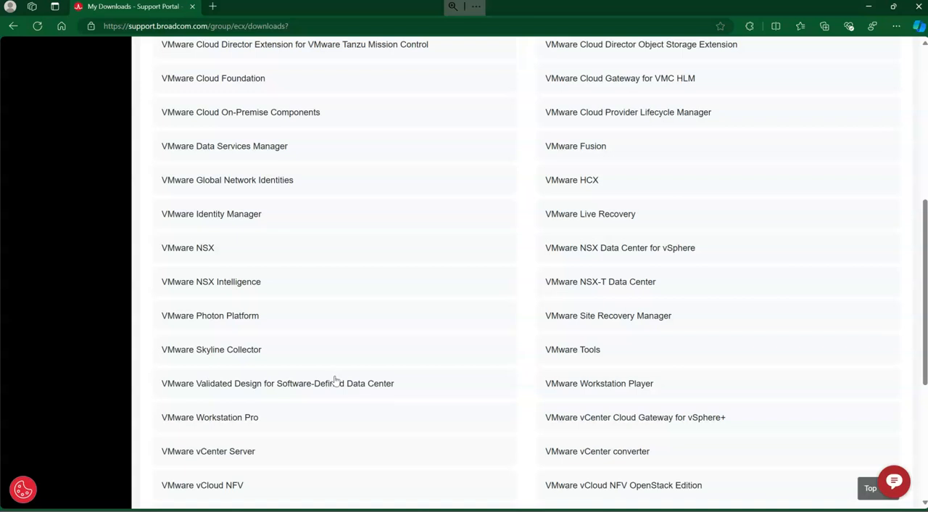
left_click(193, 424)
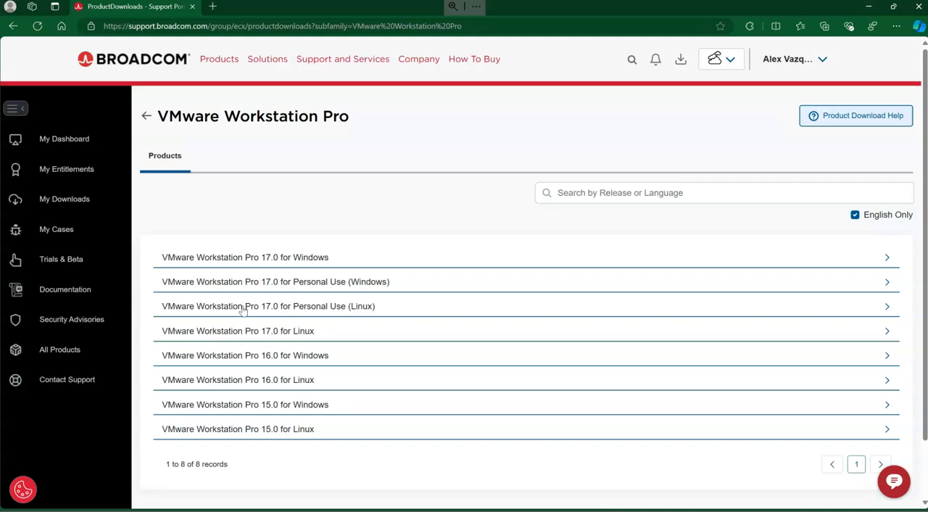
Open release 17.5.2 of VMware Workstation Pro 17.0 for Personal Use (Windows) and agree to its Terms and Conditions.
left_click(321, 282)
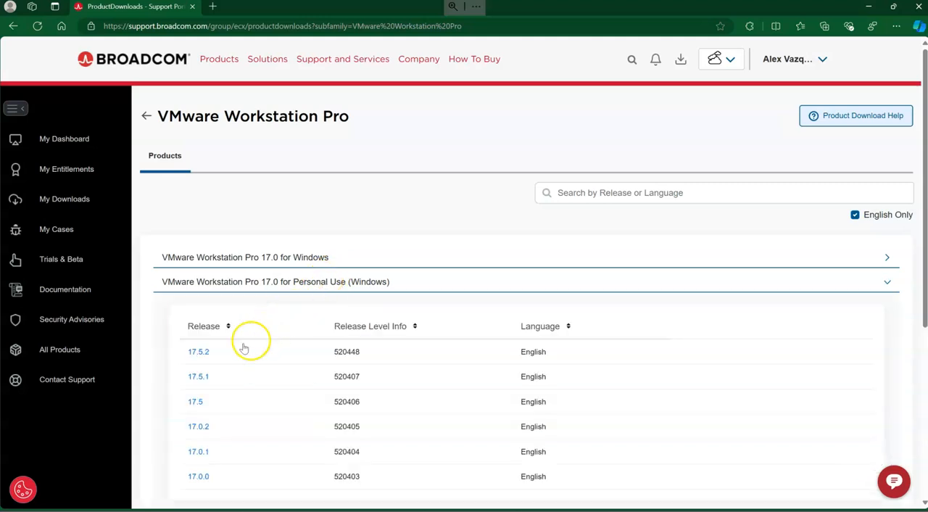
left_click(198, 352)
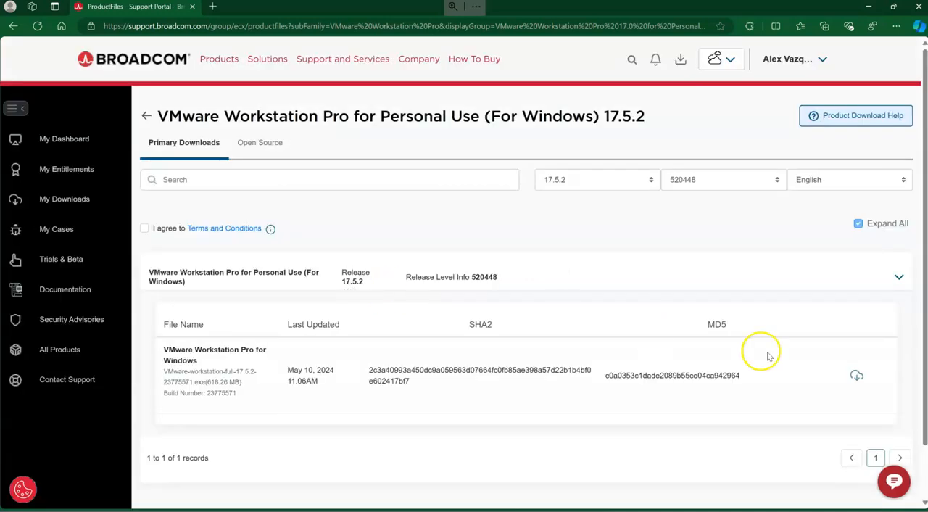
left_click(144, 229)
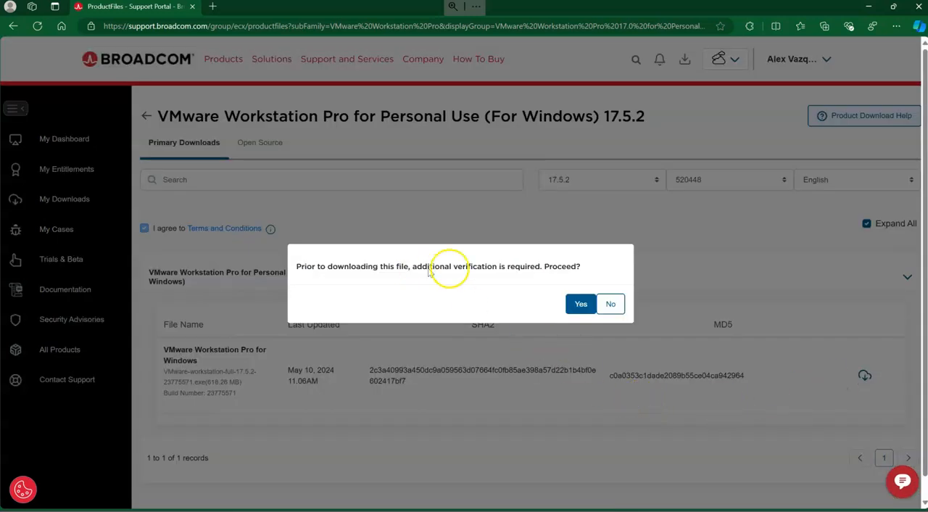
Proceed with the additional verification, fill in the address details on the Trade Compliance Verification form, agree to the terms and submit it.
left_click(588, 308)
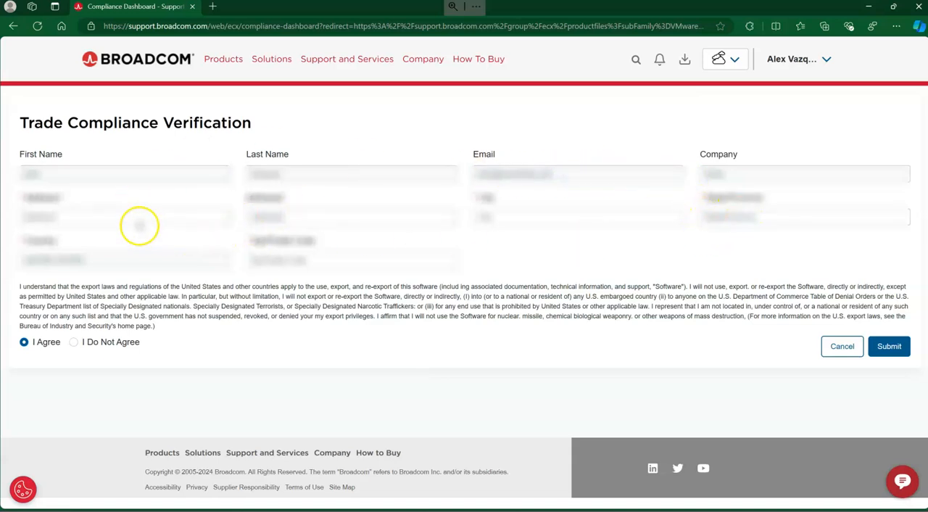
left_click(139, 225)
left_click(136, 240)
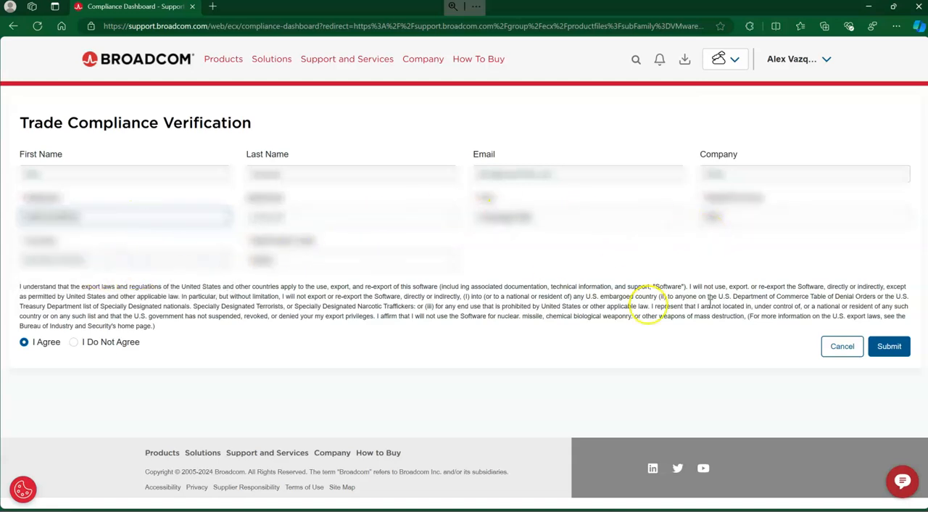
left_click(902, 346)
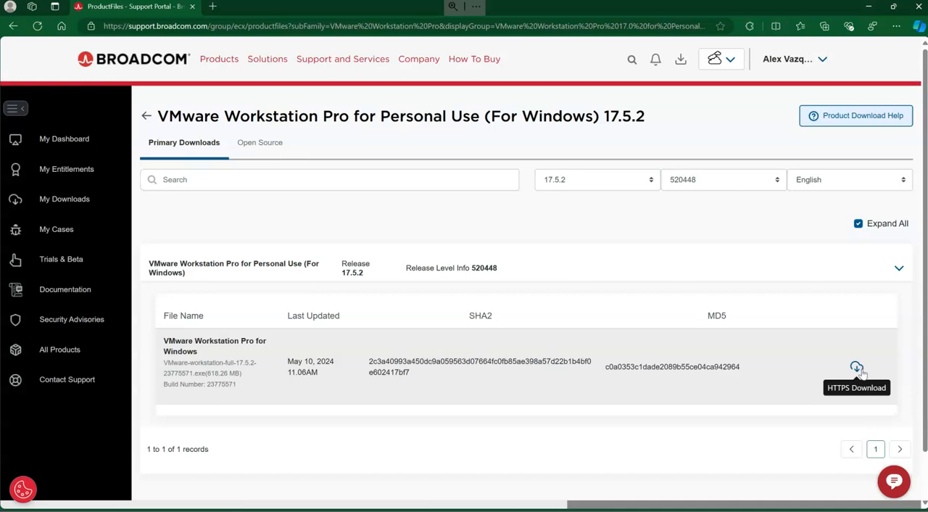
Download the VMware Workstation Pro for Windows installer and save it in the Downloads folder as VMware-workstation-full-17.5.2-23775571.exe.
left_click(857, 368)
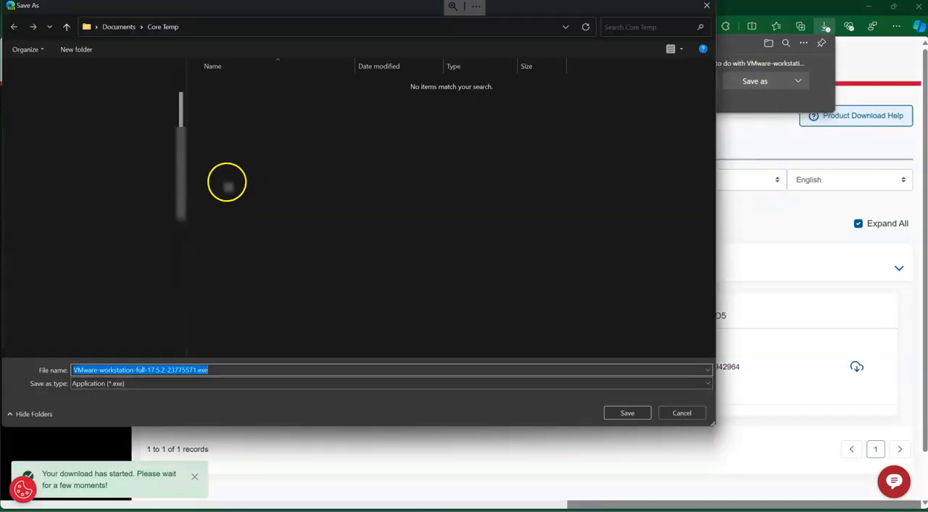
left_click(48, 120)
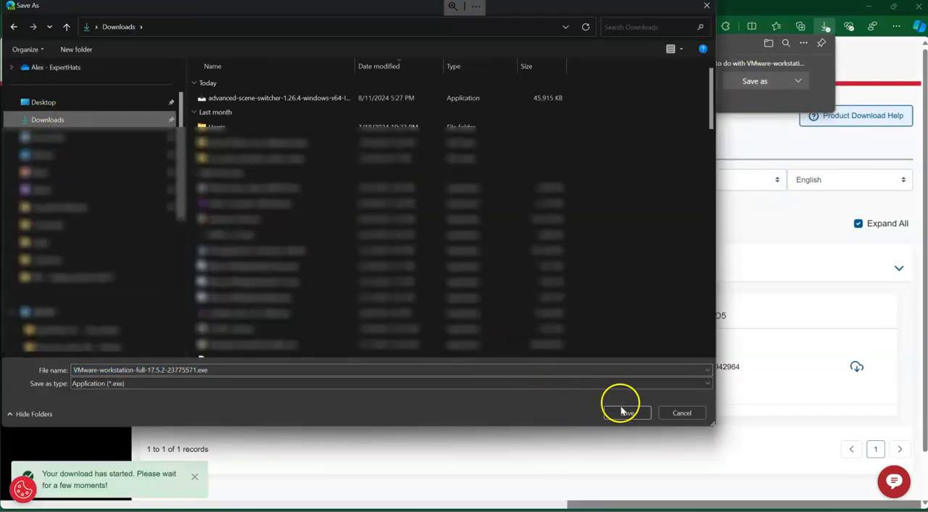
left_click(627, 412)
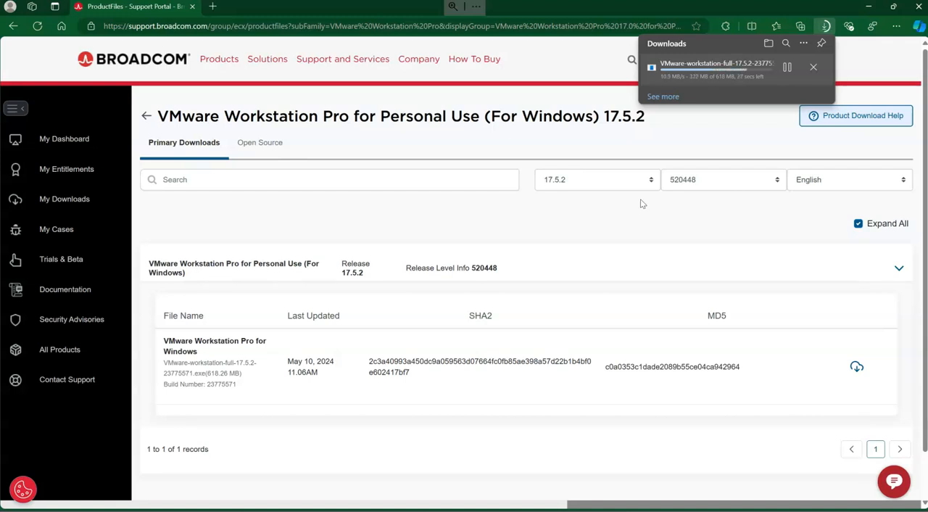
Search My Downloads for "fusion" and open the VMware Fusion product.
left_click(62, 207)
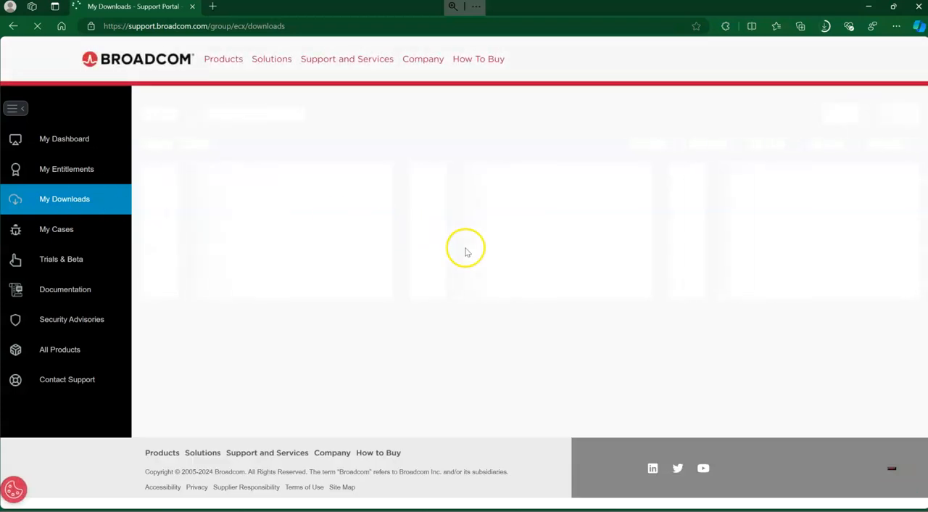
left_click(734, 107)
type("fusion")
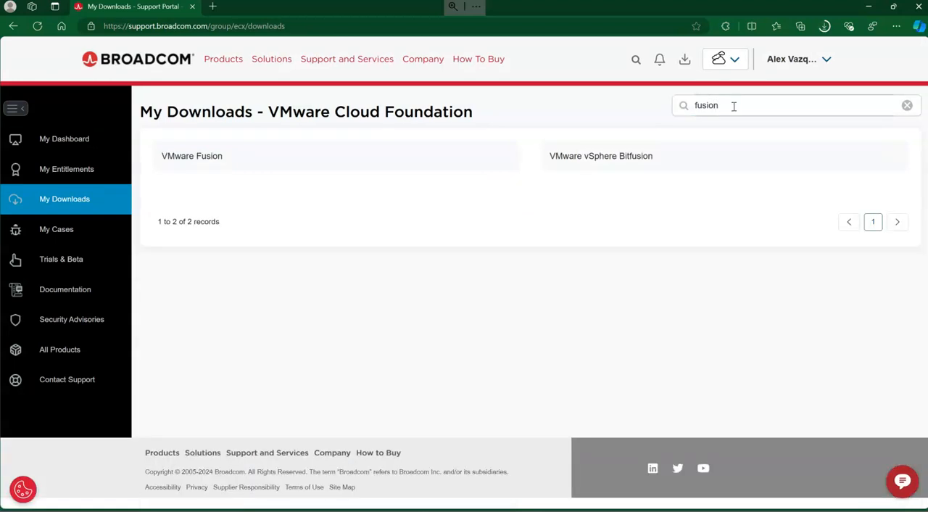
left_click(206, 153)
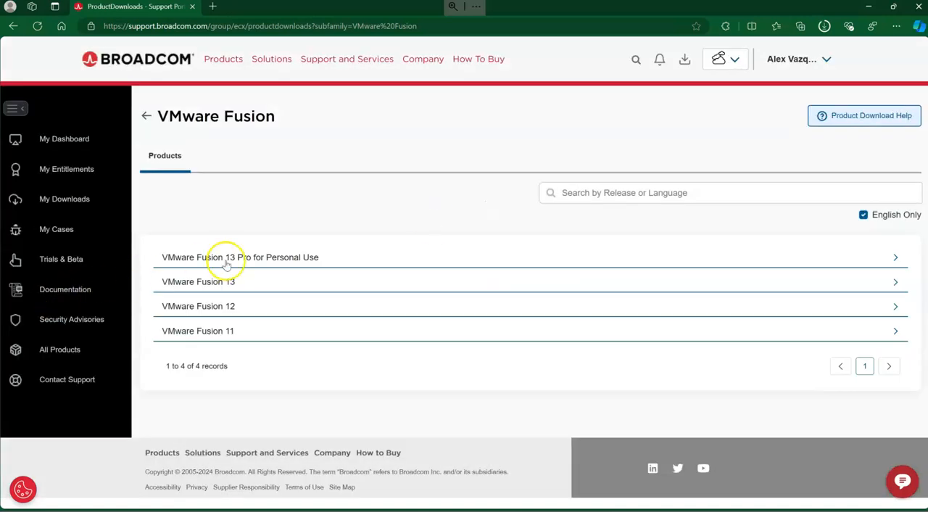
Open release 13.5.2 of VMware Fusion 13 Pro for Personal Use and examine its Mac download file.
left_click(226, 261)
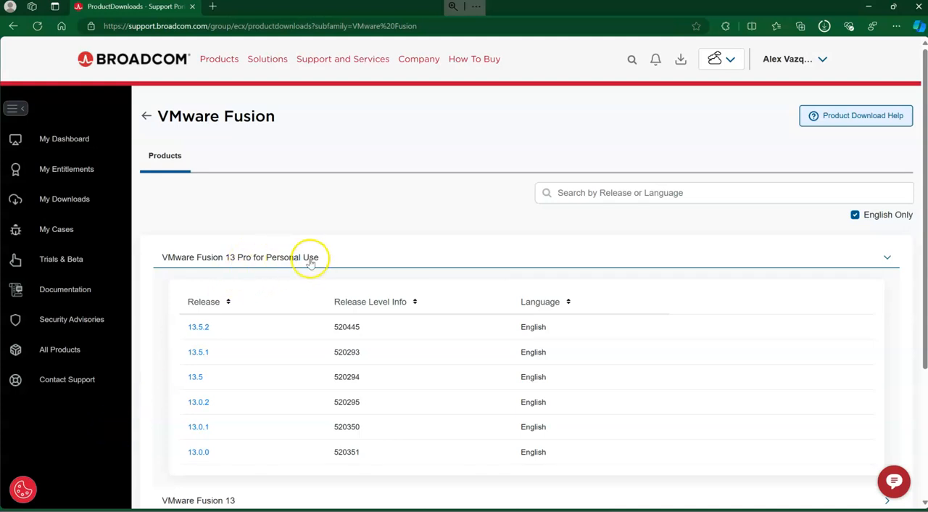
left_click(198, 329)
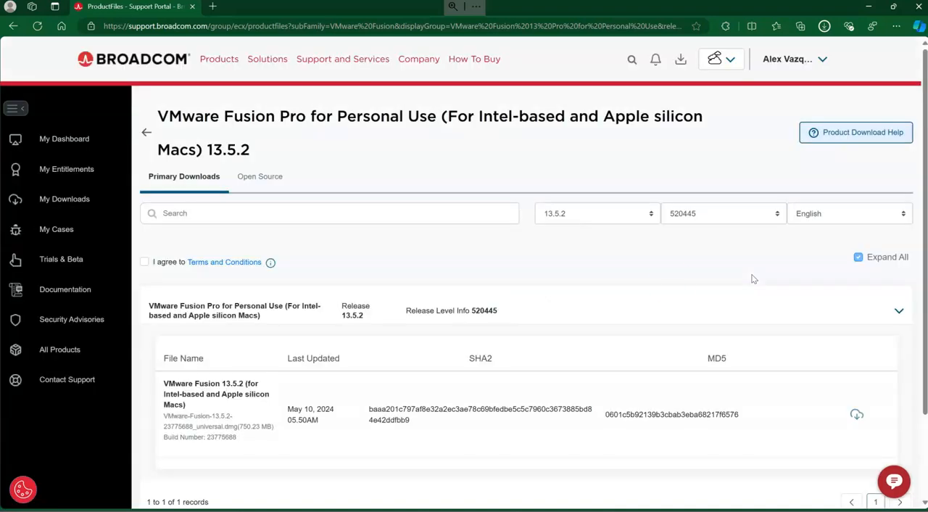
scroll(240, 409, "down", 1)
left_click(240, 419)
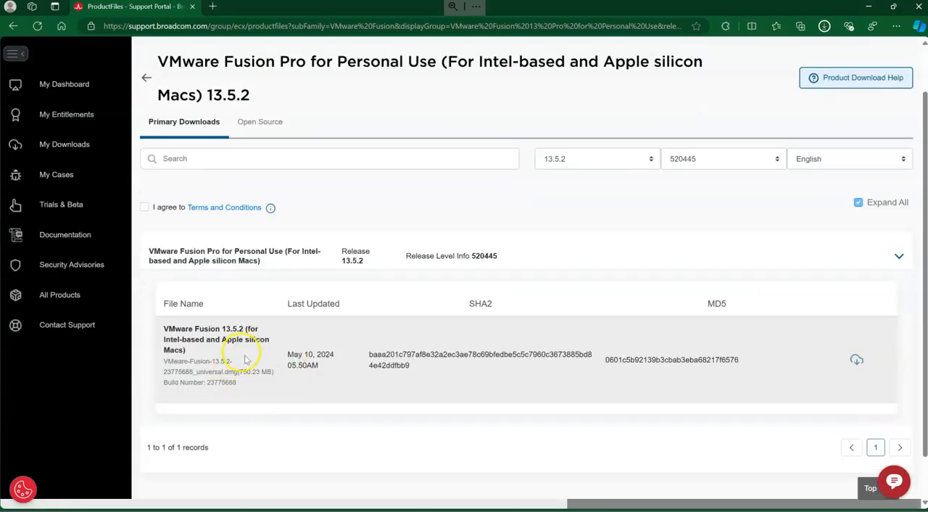
scroll(435, 216, "up", 1)
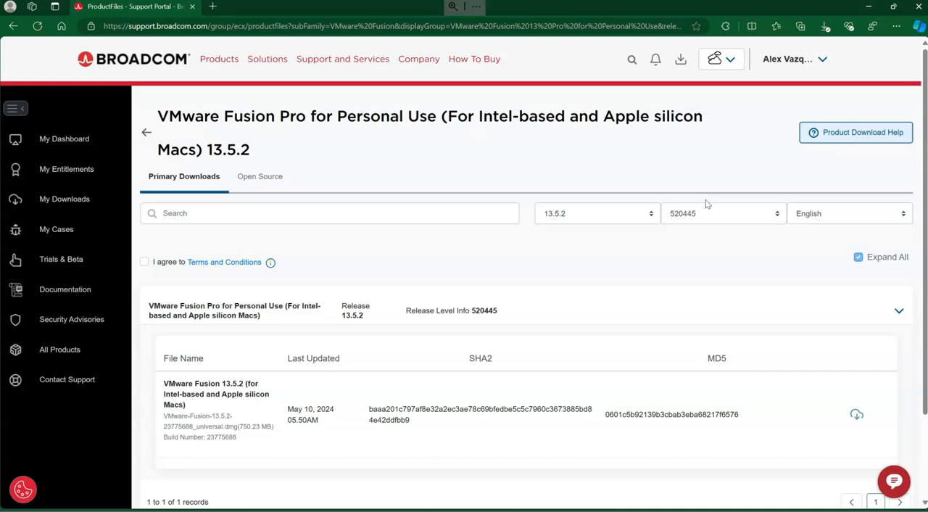
left_click(704, 196)
Start the VMware Workstation Pro installer from the browser's downloads and accept its End-User License Agreement.
left_click(896, 25)
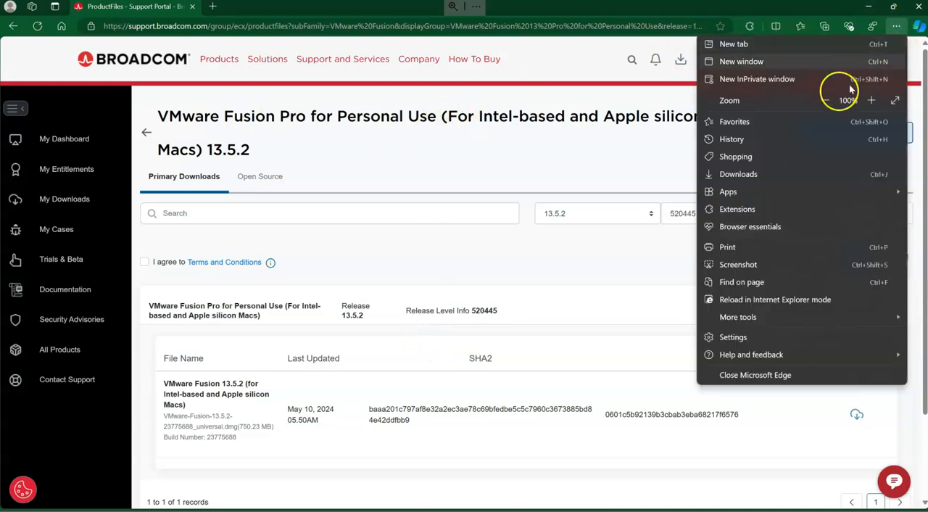
left_click(754, 174)
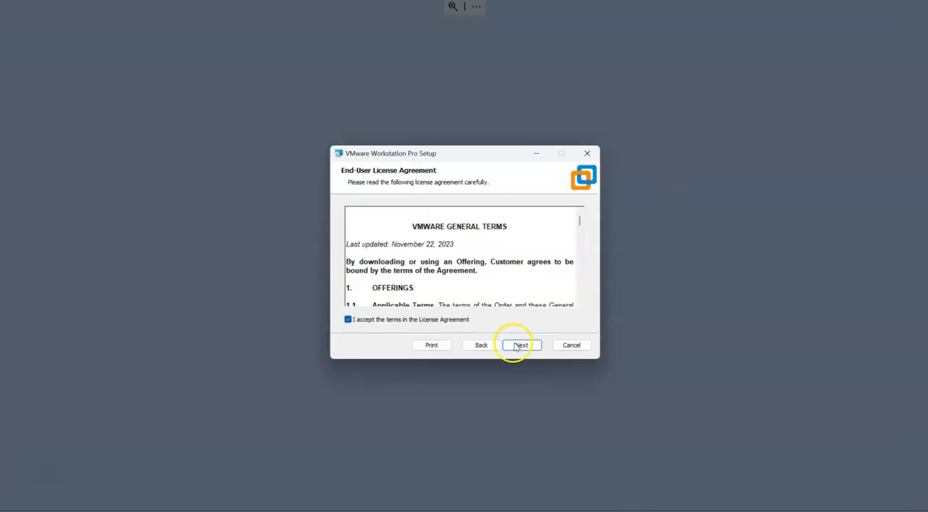
left_click(516, 346)
left_click(537, 345)
Configure setup with the Enhanced Keyboard Driver, console tools in PATH, startup update checks, no Customer Experience Improvement Program, and Desktop and Start Menu shortcuts.
left_click(409, 235)
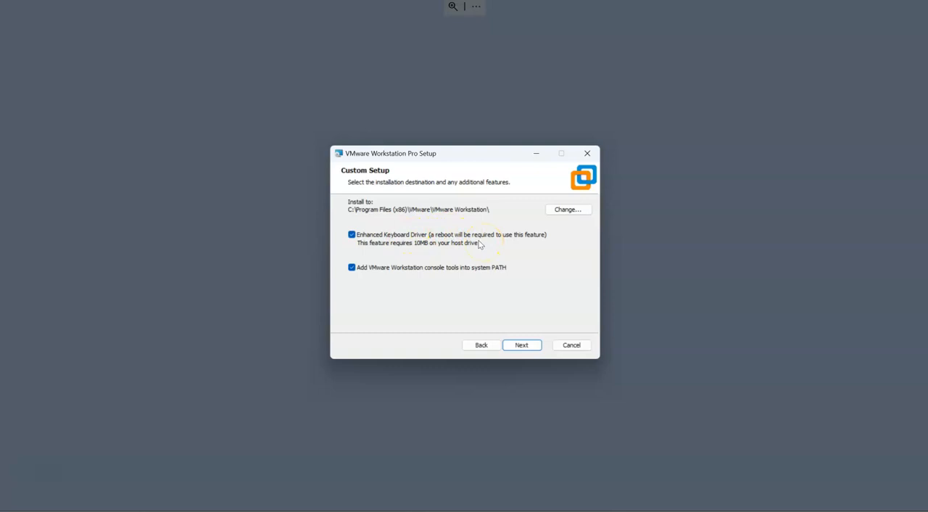
left_click(524, 345)
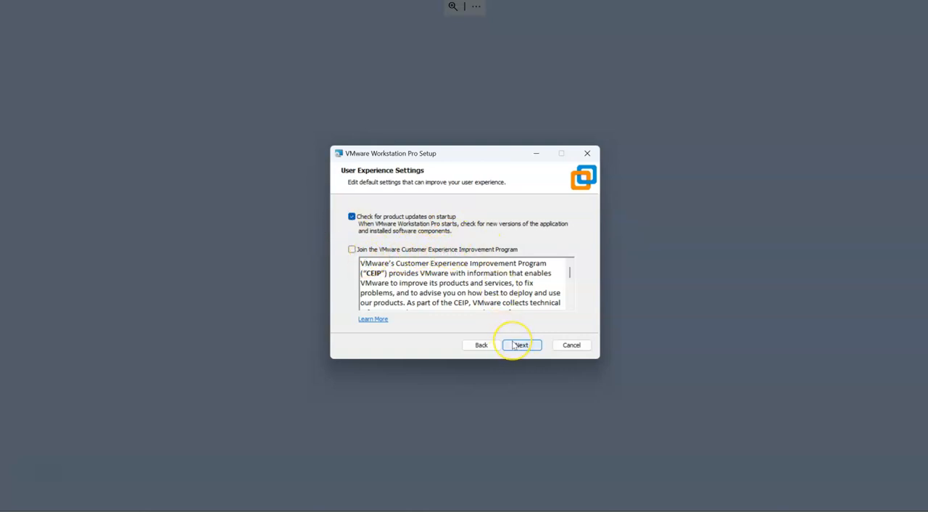
left_click(514, 346)
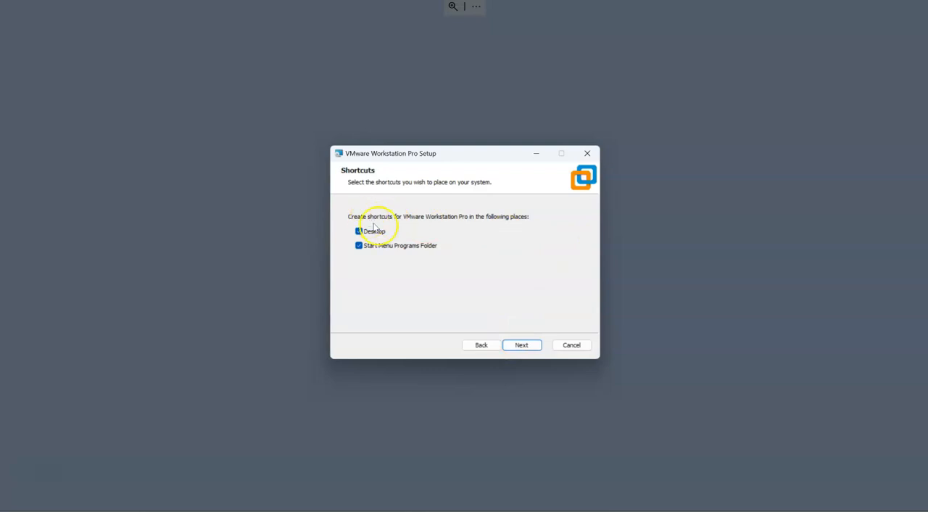
left_click(524, 345)
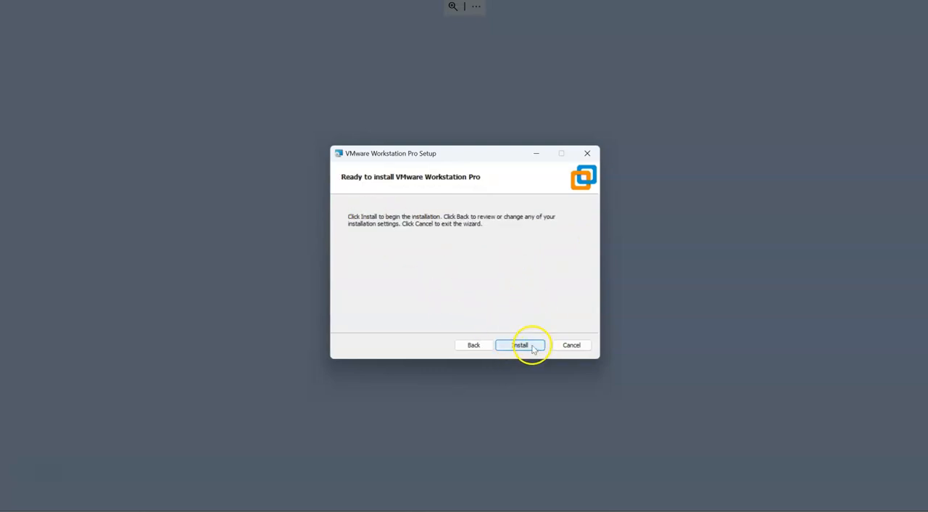
Install VMware Workstation Pro, finish the setup wizard without entering a license, and restart the system.
left_click(529, 346)
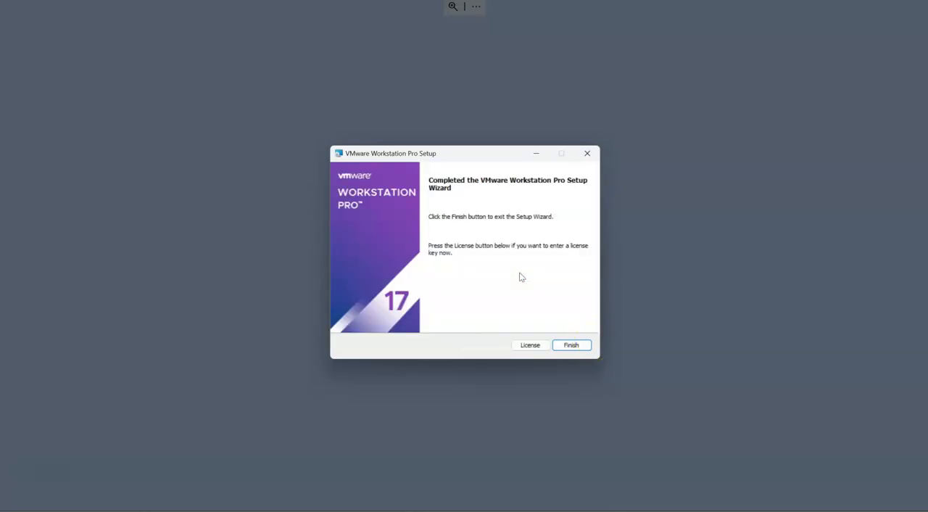
left_click(584, 346)
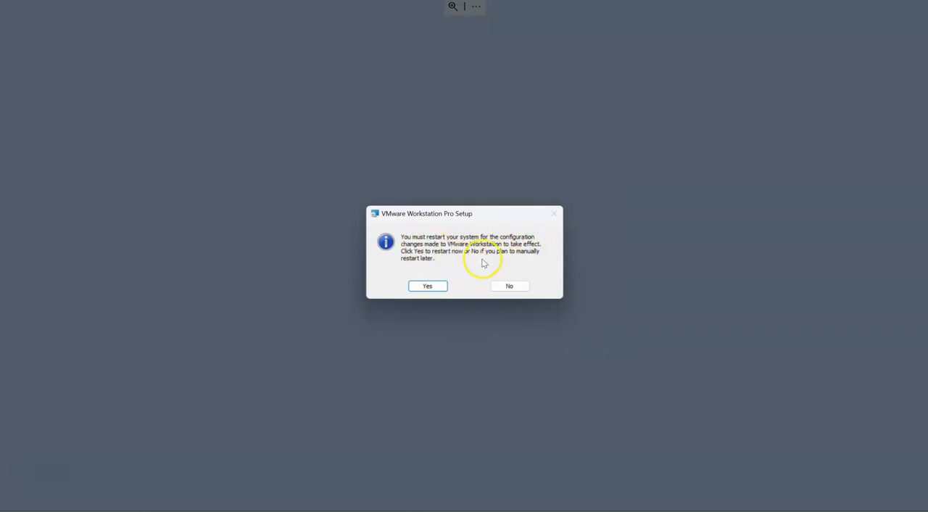
left_click(421, 290)
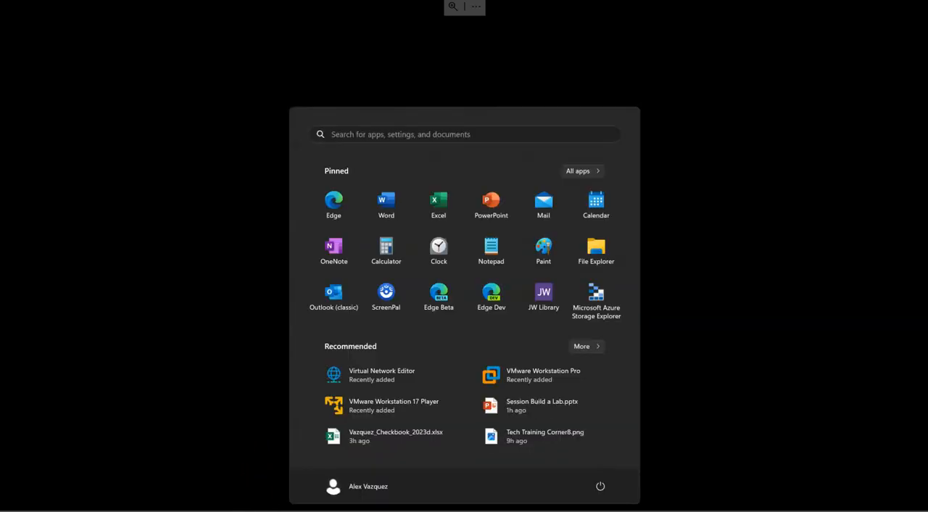
Launch VMware Workstation Pro, choose to use VMware Workstation 17 for Personal Use, finish the welcome wizard, and maximize the main window.
left_click(562, 371)
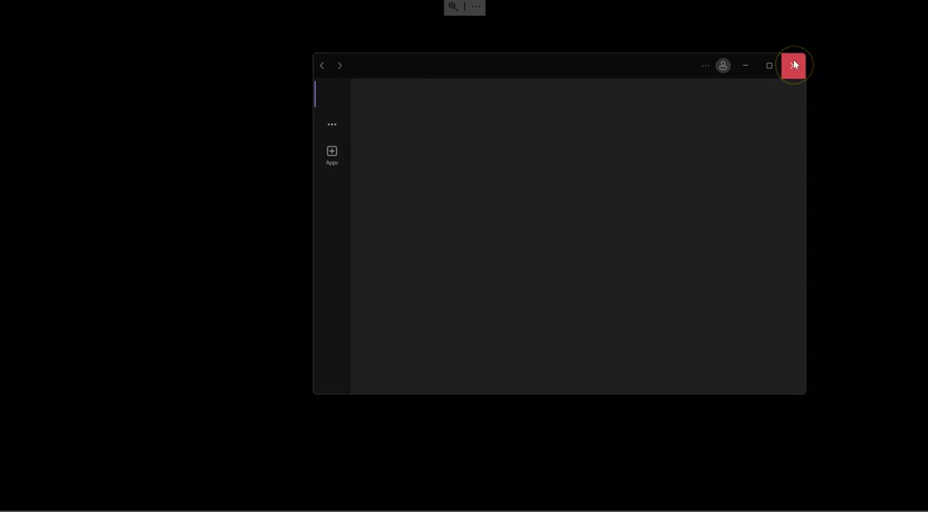
left_click(794, 65)
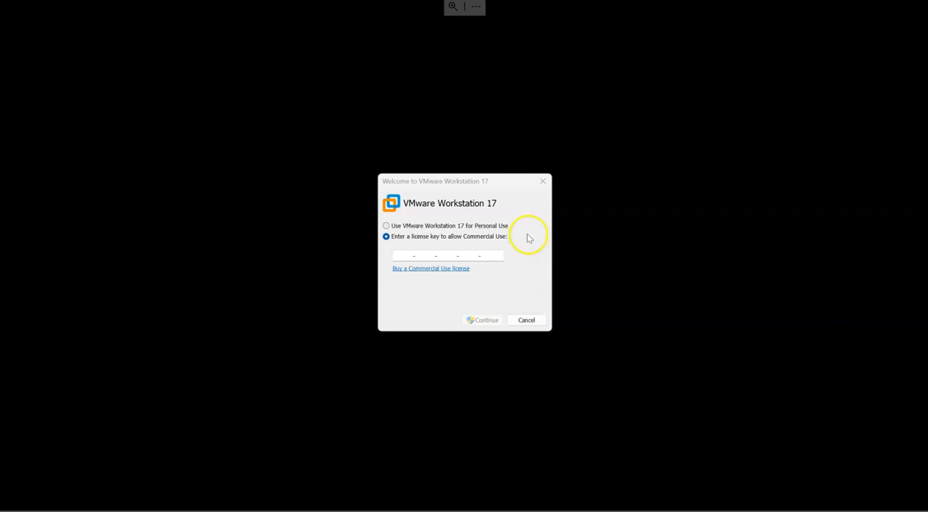
left_click(385, 226)
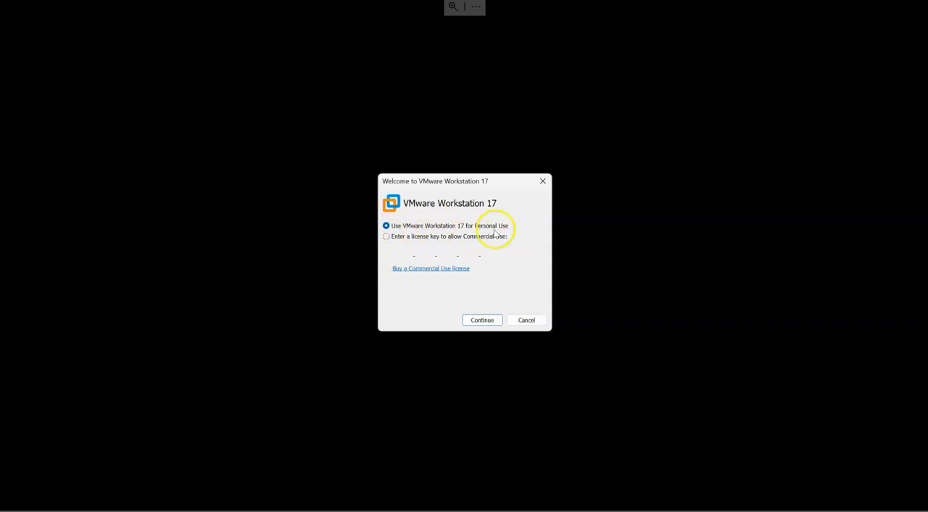
left_click(479, 320)
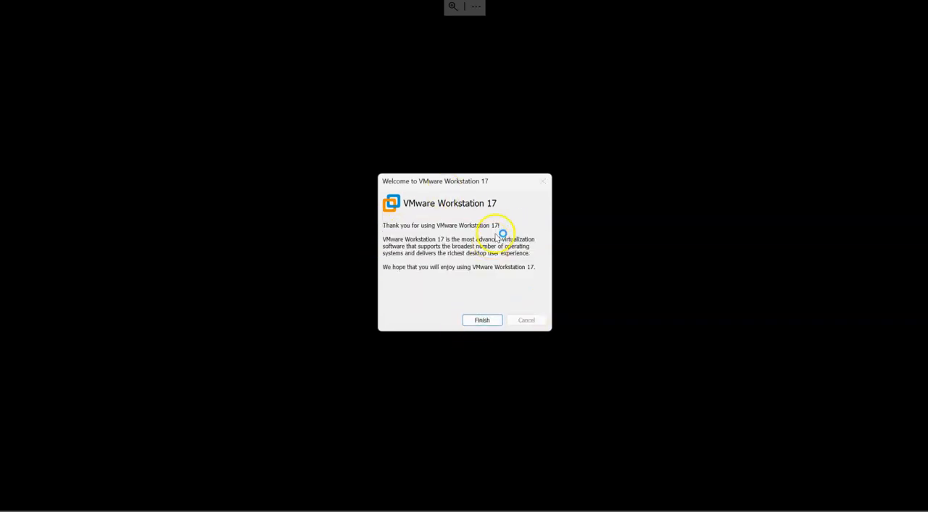
left_click(488, 322)
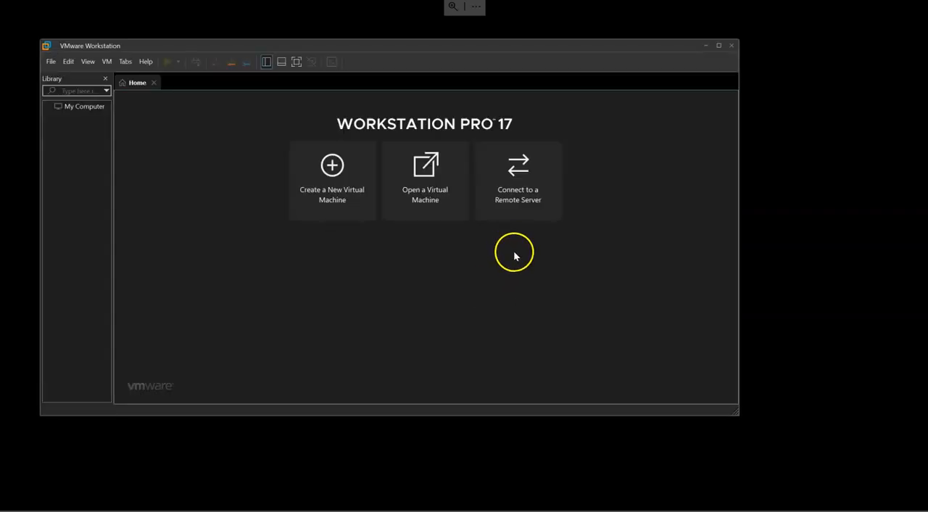
left_click(720, 46)
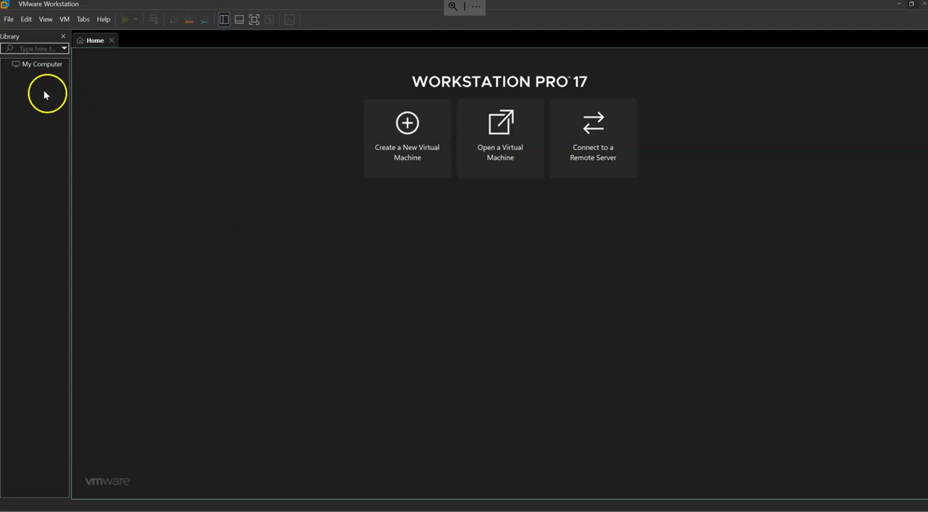
Open the Virtual Network Editor and view the settings of the VMnet8 NAT network.
left_click(10, 20)
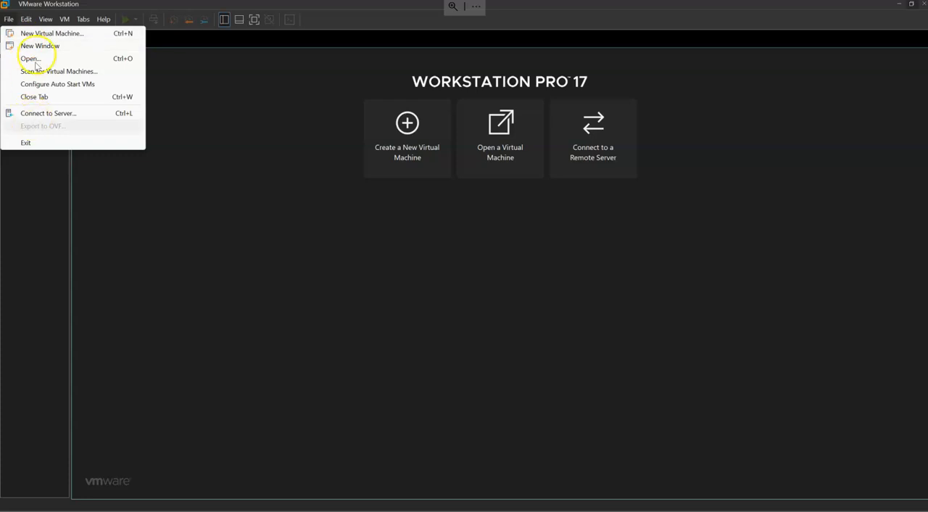
mouse_move(23, 26)
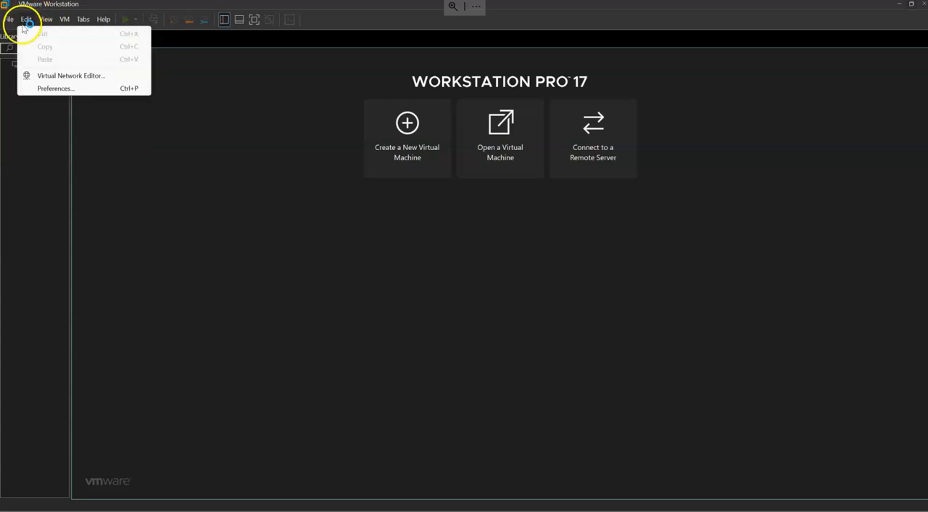
left_click(74, 77)
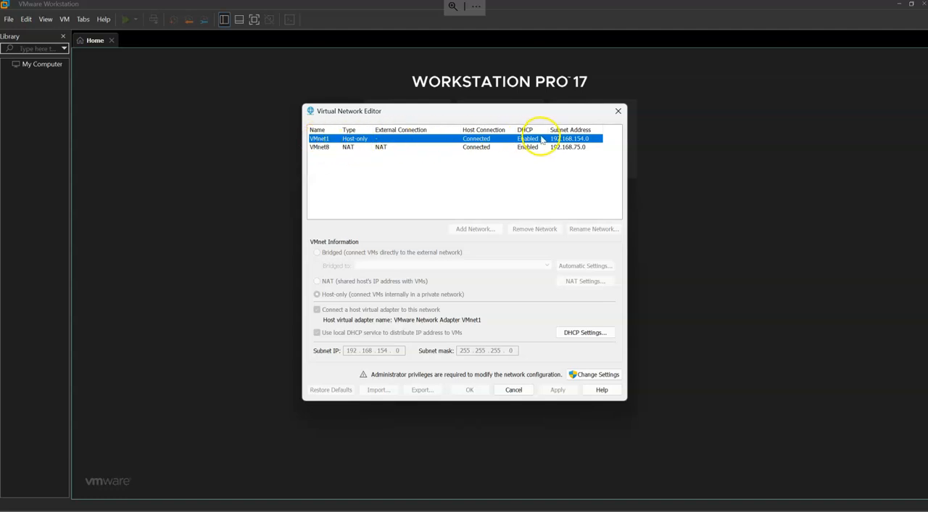
left_click(320, 147)
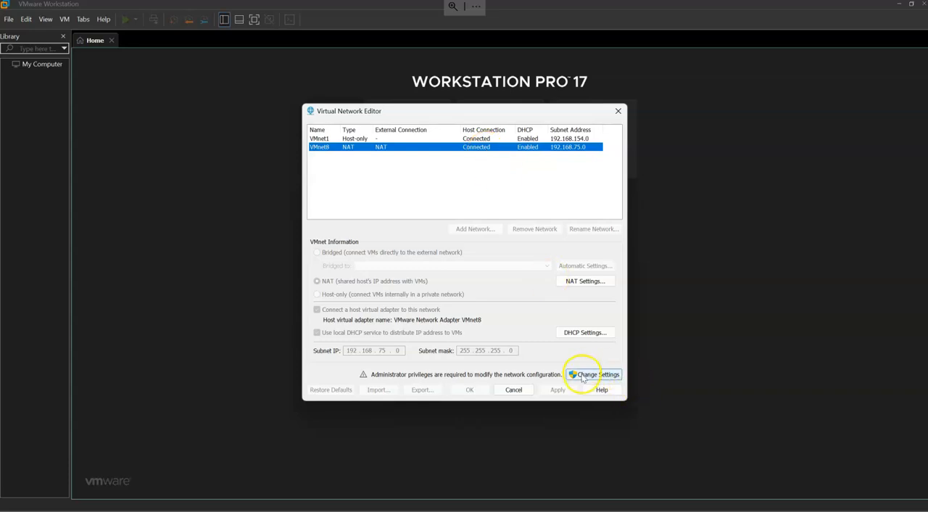
Unlock the virtual network configuration with administrator privileges and view the settings of the VMnet1 and VMnet8 networks.
left_click(608, 374)
left_click(409, 353)
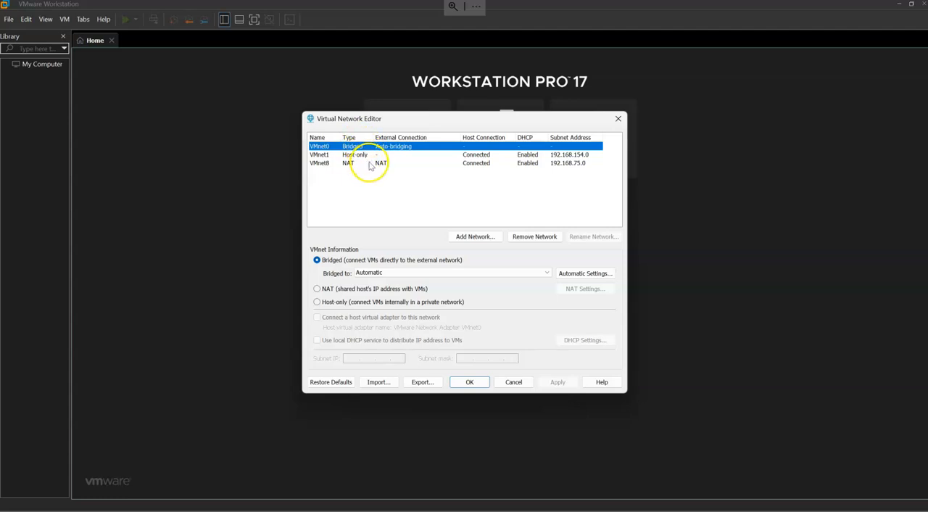
left_click(337, 156)
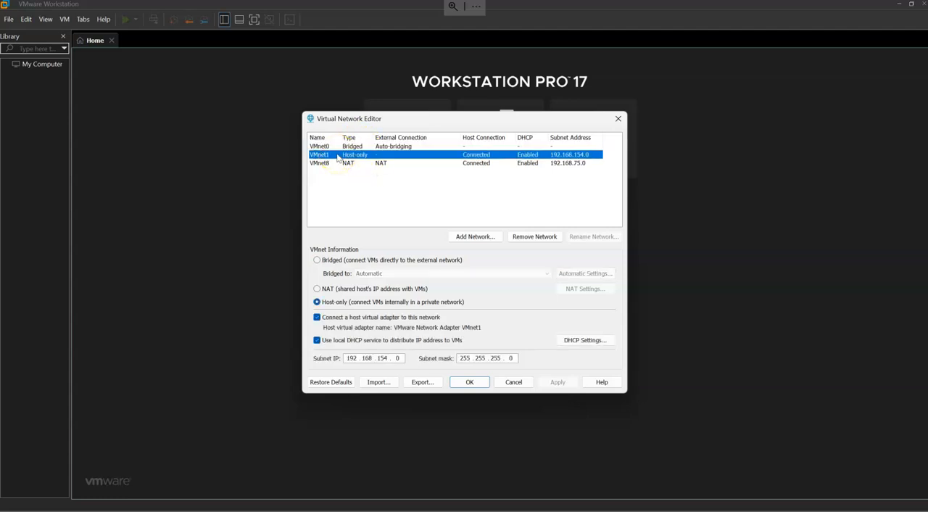
left_click(347, 164)
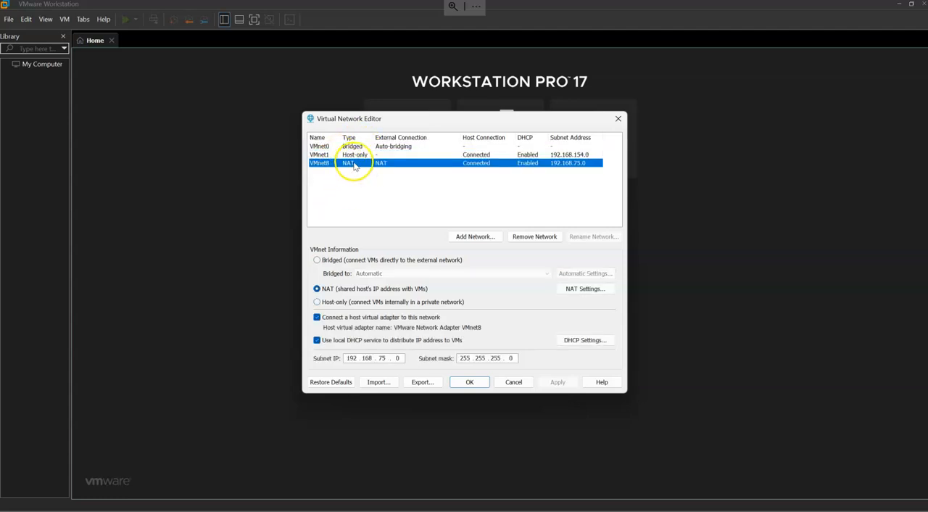
Review the settings of the VMnet1, VMnet0 and VMnet8 networks and close the Virtual Network Editor without saving.
left_click(354, 154)
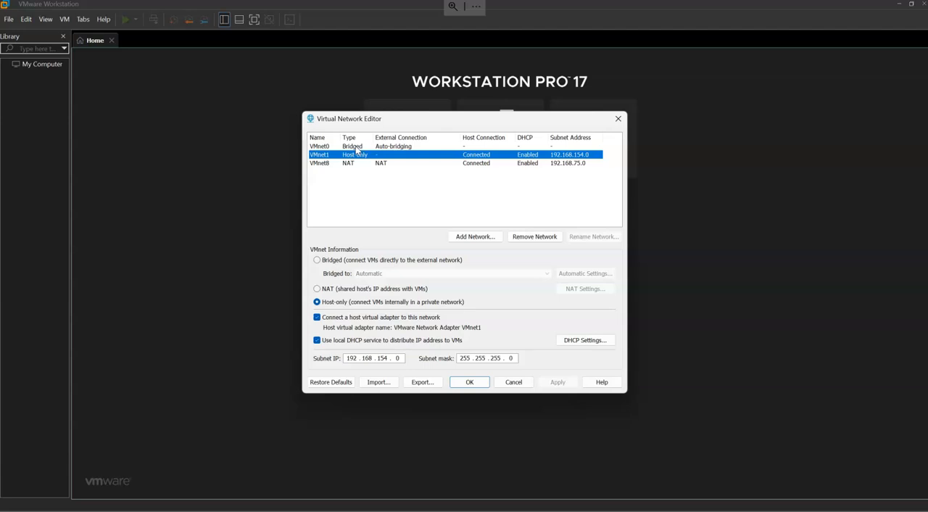
left_click(353, 146)
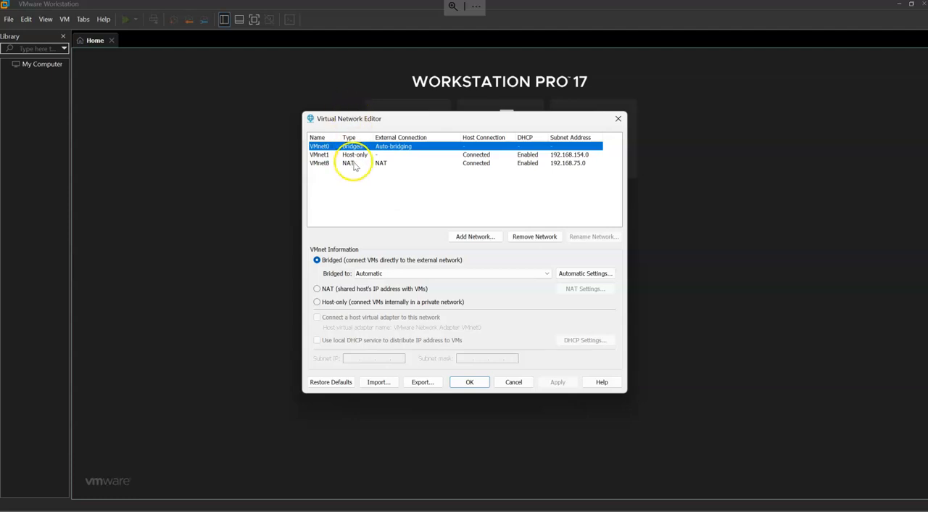
left_click(327, 164)
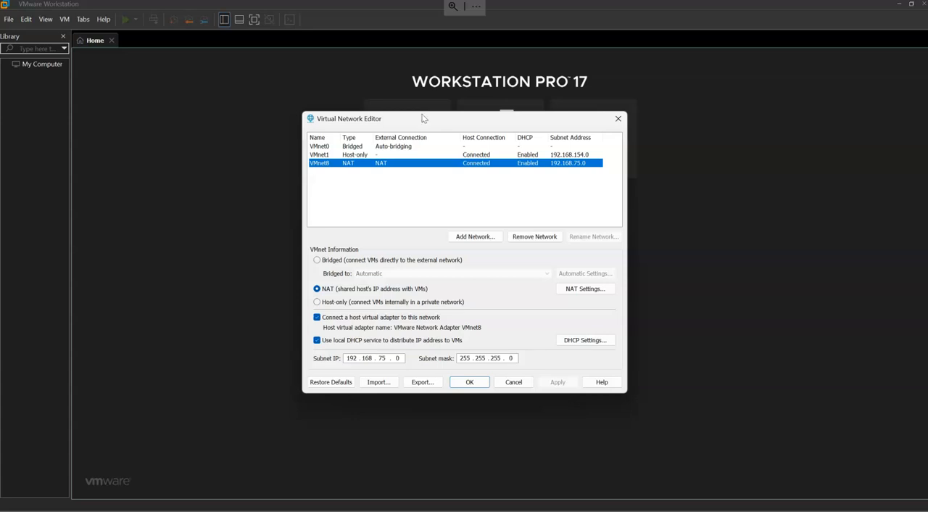
left_click(509, 383)
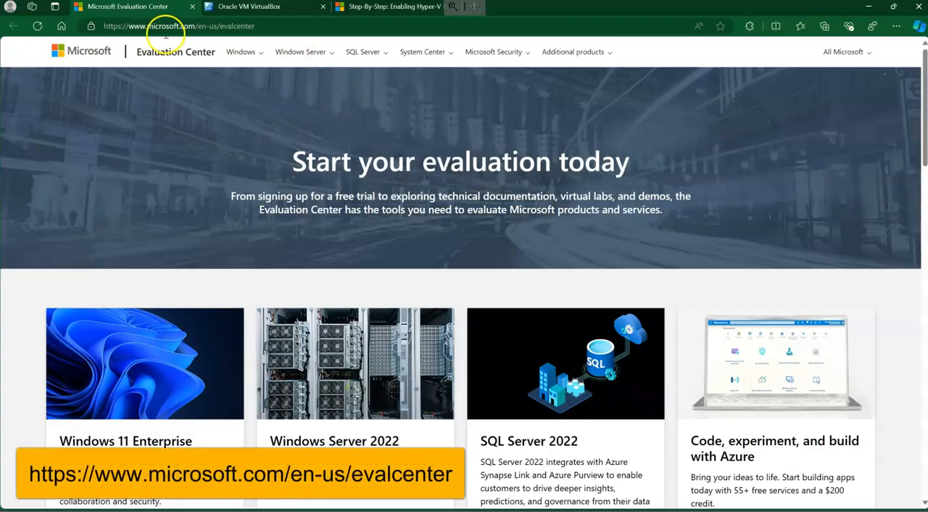
Switch to Microsoft Edge and look over the Microsoft Evaluation Center home page.
left_click(264, 27)
left_click(37, 201)
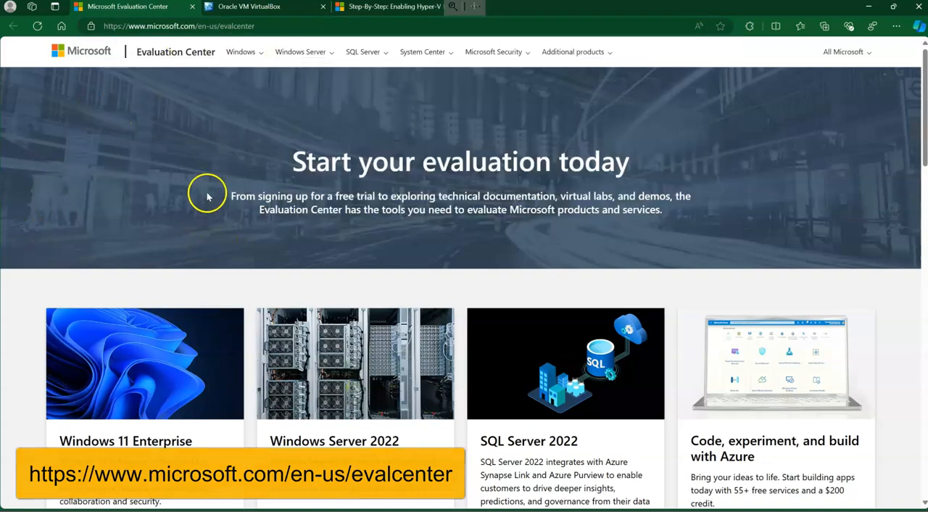
scroll(207, 193, "down", 2)
scroll(247, 293, "up", 2)
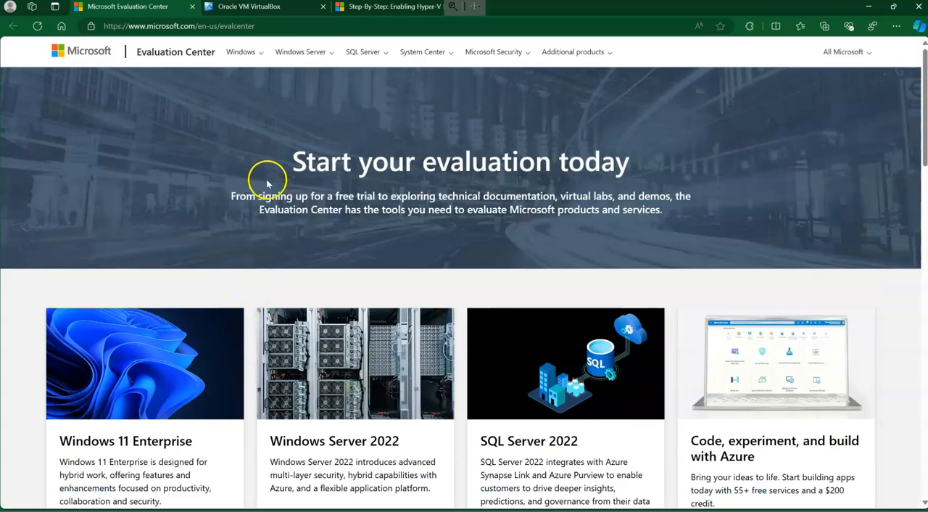
Examine the evaluation products offered for Windows, Windows Server, SQL Server, System Center and Microsoft Security.
left_click(259, 51)
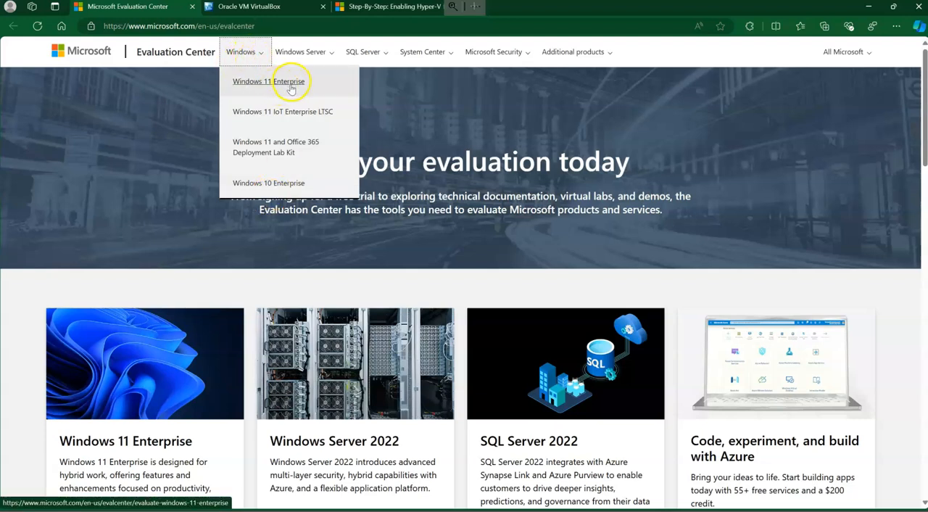
left_click(315, 54)
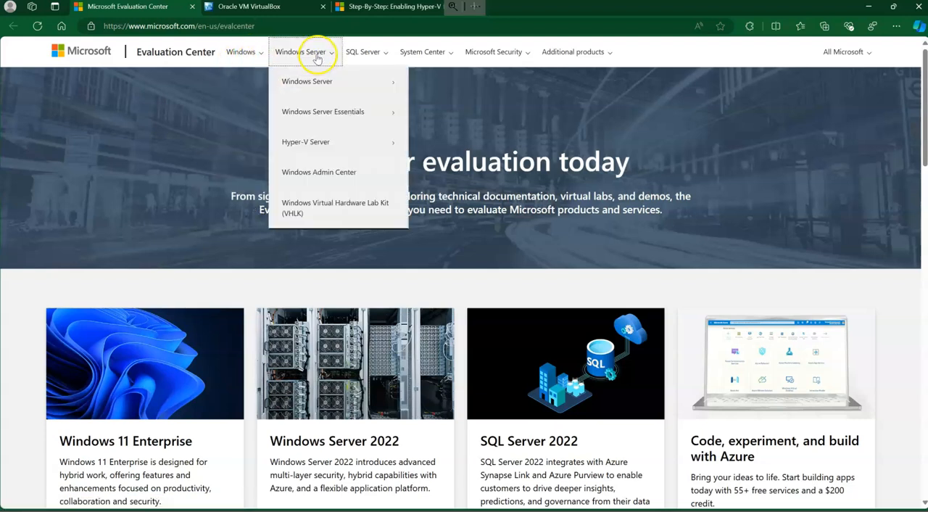
left_click(355, 82)
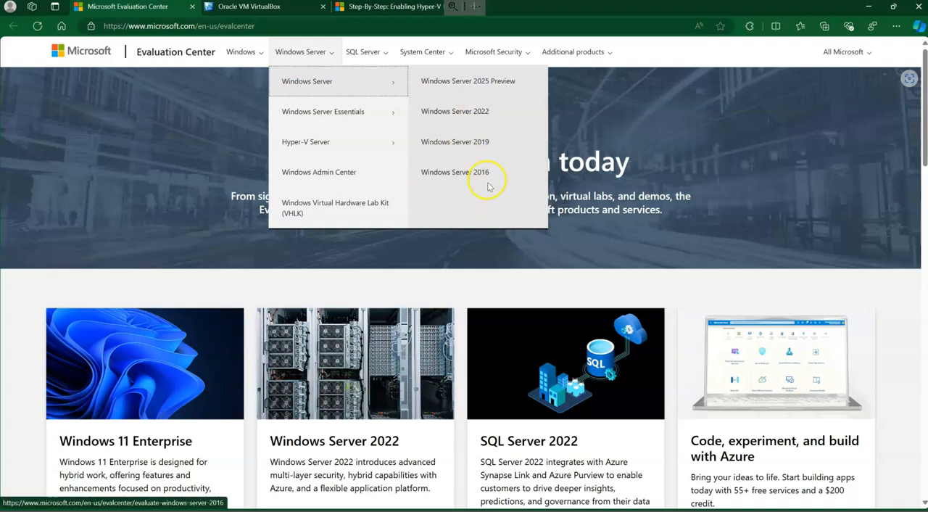
left_click(298, 114)
left_click(355, 140)
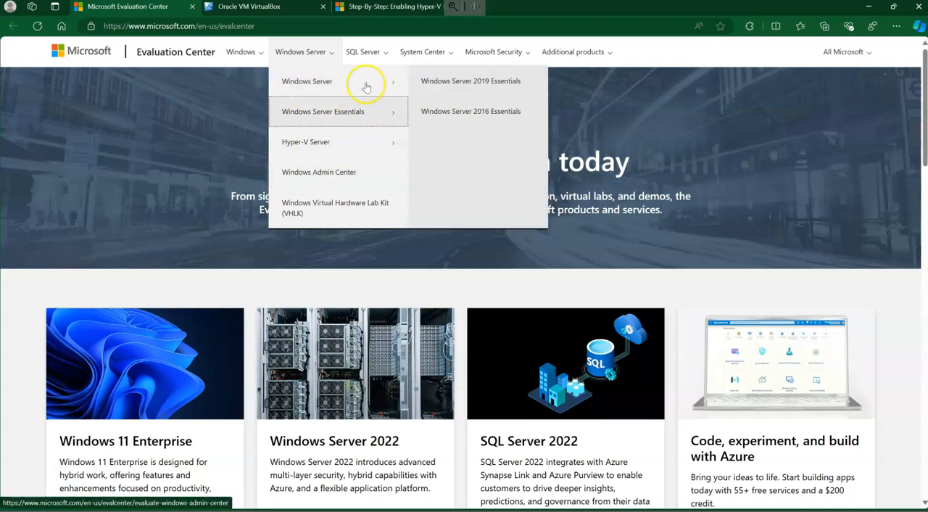
left_click(390, 54)
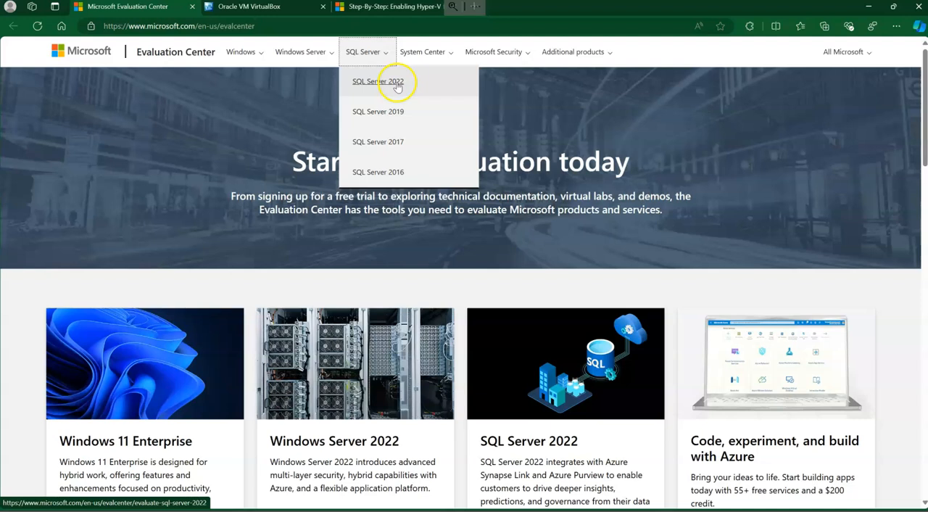
left_click(435, 54)
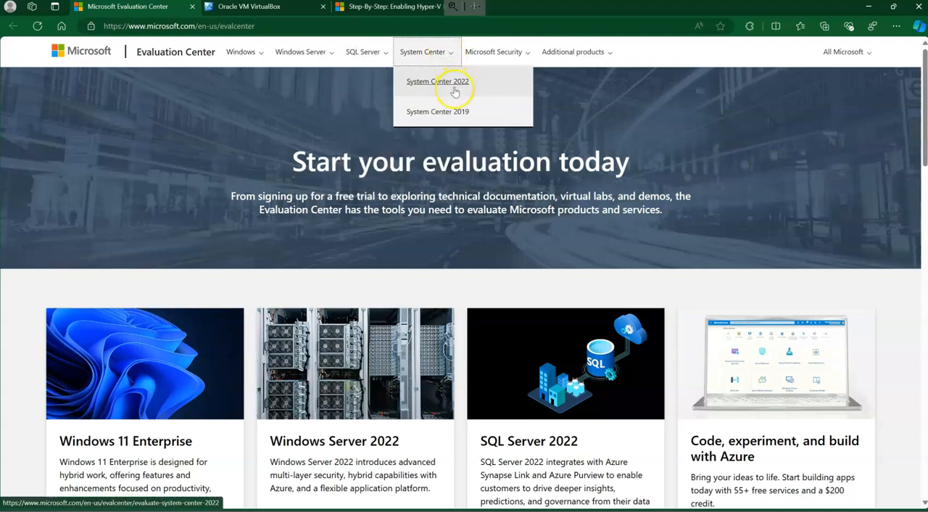
left_click(522, 55)
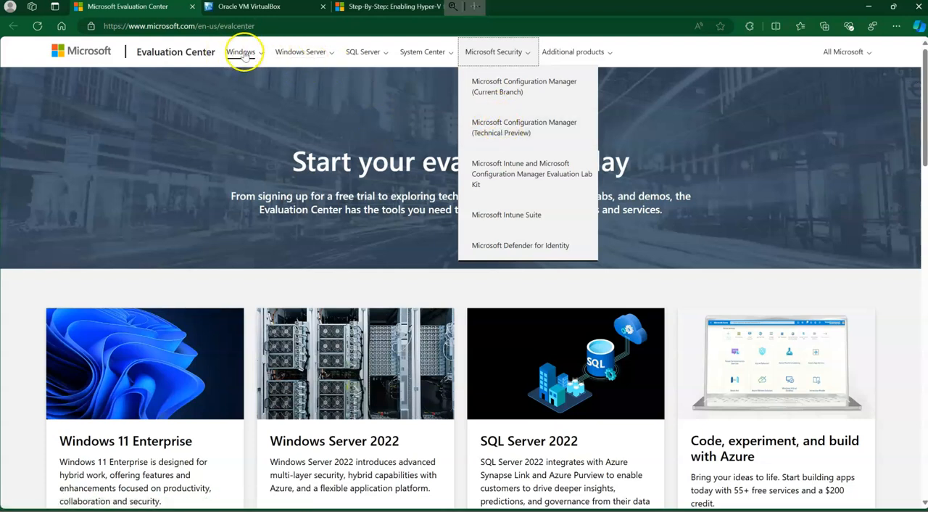
left_click(320, 53)
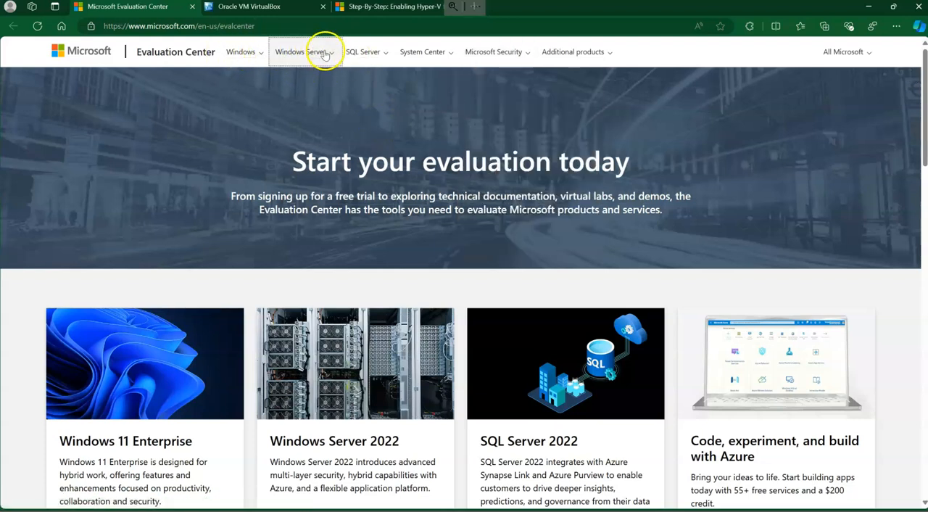
Open the Windows 11 Enterprise evaluation page and highlight its Overview paragraph.
left_click(239, 54)
left_click(287, 81)
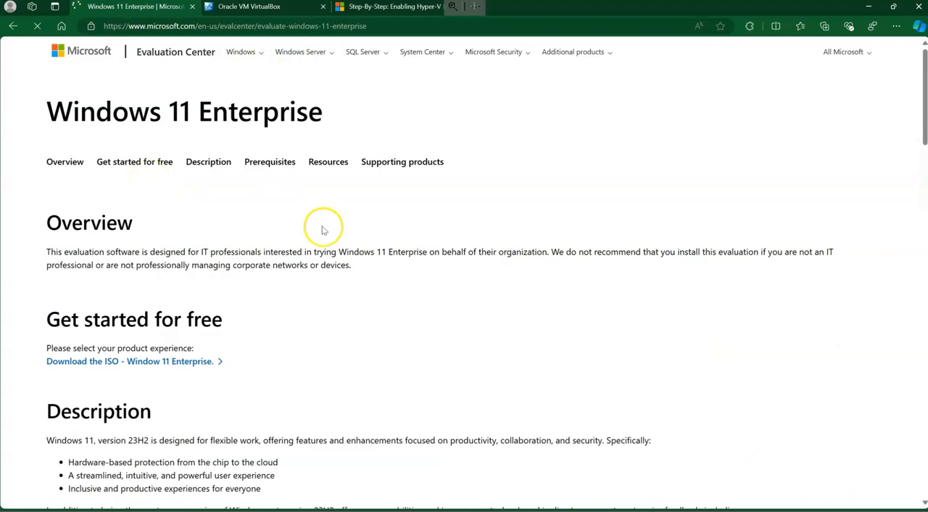
scroll(326, 231, "down", 1)
left_click_drag(31, 193, 168, 197)
left_click_drag(377, 207, 380, 207)
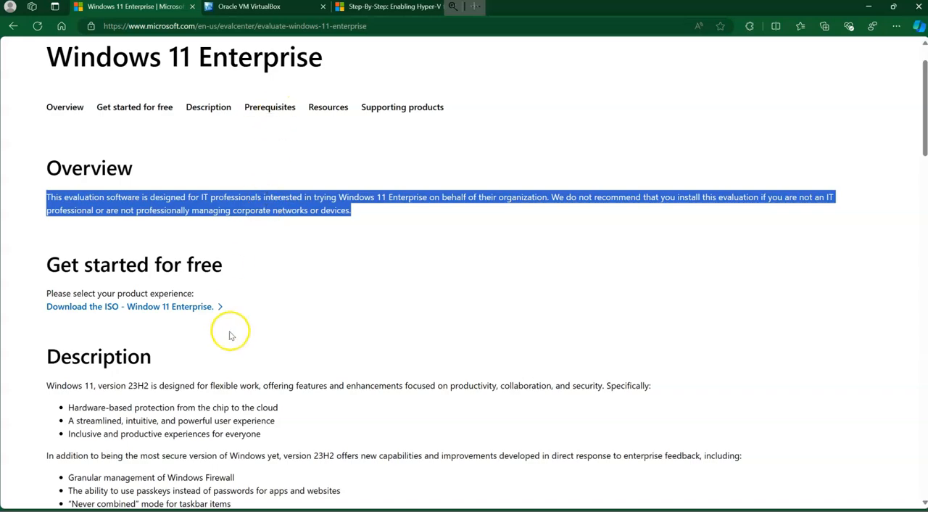
Examine the description, prerequisites, download verification instructions and resources for the Windows 11 Enterprise evaluation.
scroll(232, 394, "down", 3)
left_click_drag(55, 221, 406, 366)
left_click(378, 386)
scroll(368, 386, "down", 3)
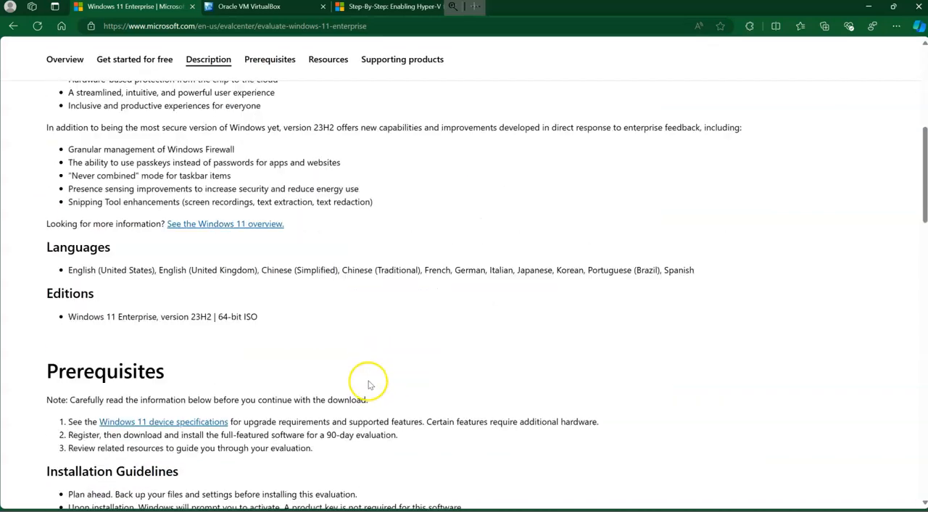
scroll(369, 379, "down", 4)
scroll(369, 379, "down", 3)
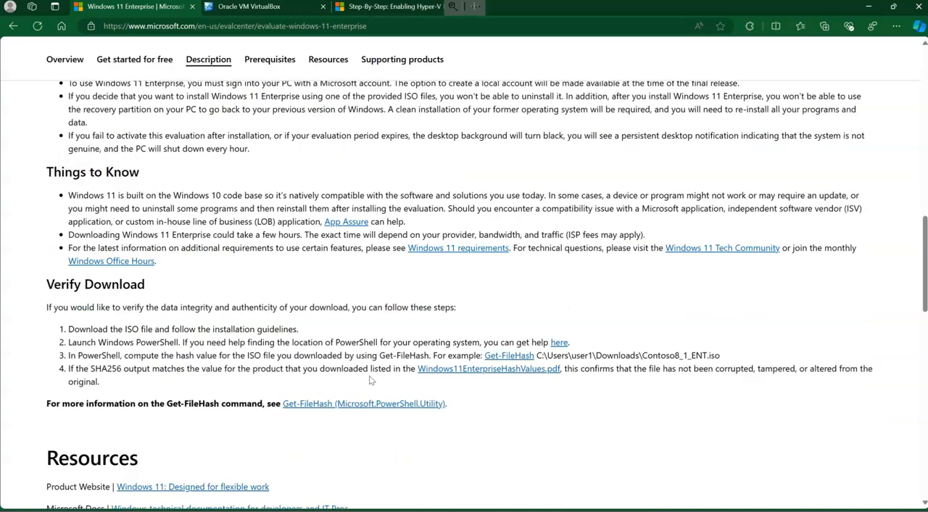
scroll(370, 380, "down", 1)
scroll(370, 380, "down", 2)
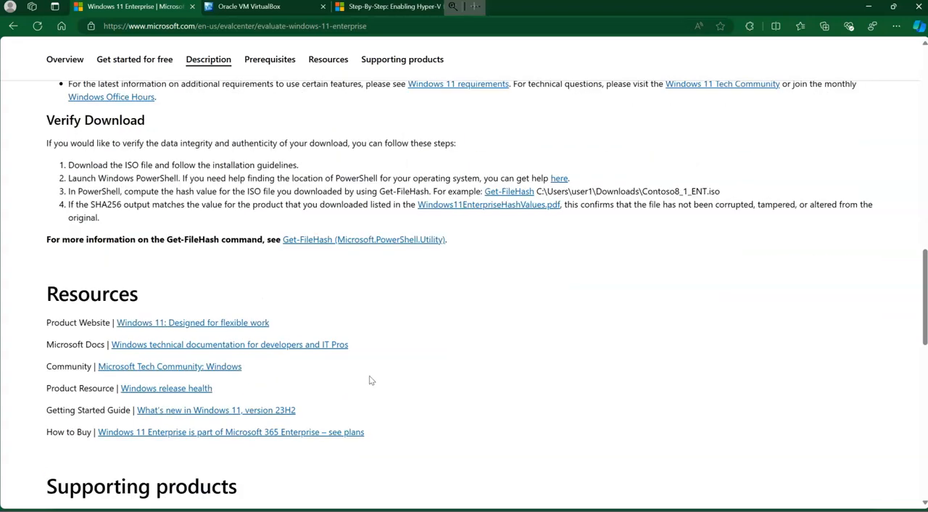
scroll(369, 379, "down", 3)
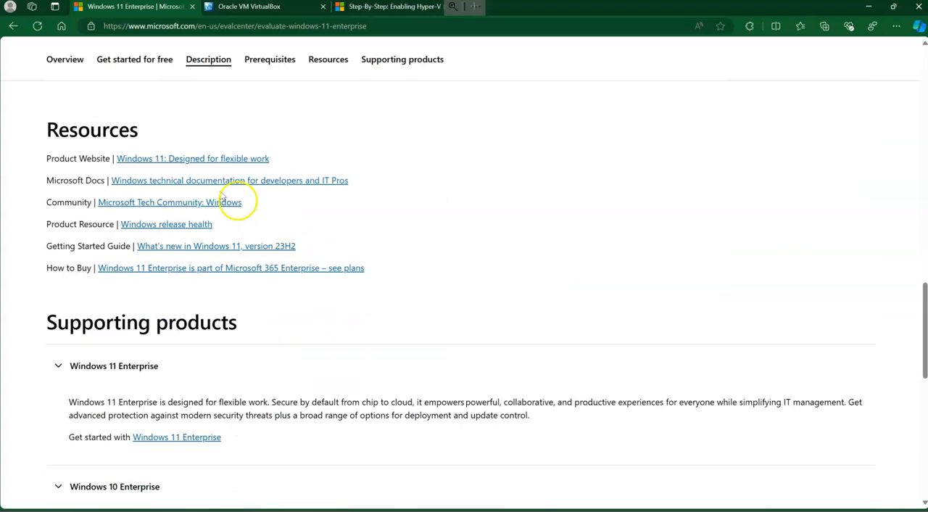
left_click_drag(48, 128, 424, 266)
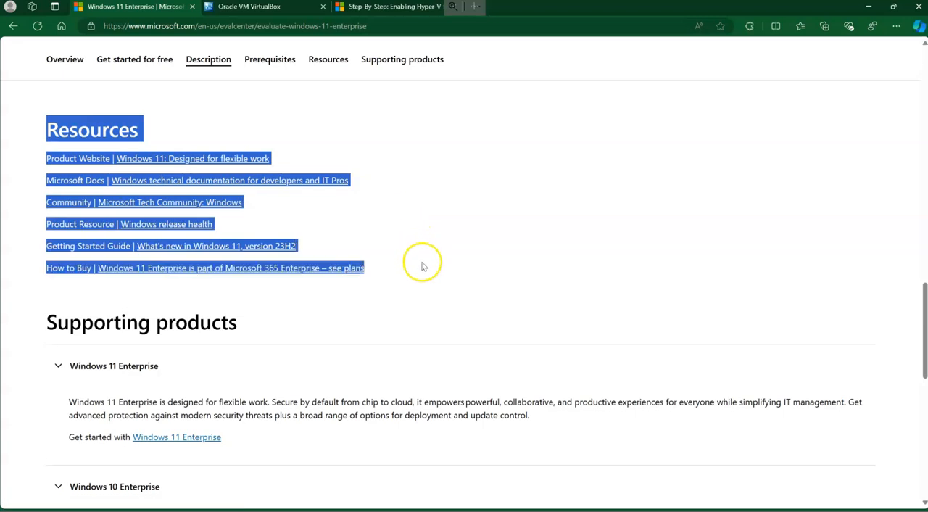
left_click(397, 305)
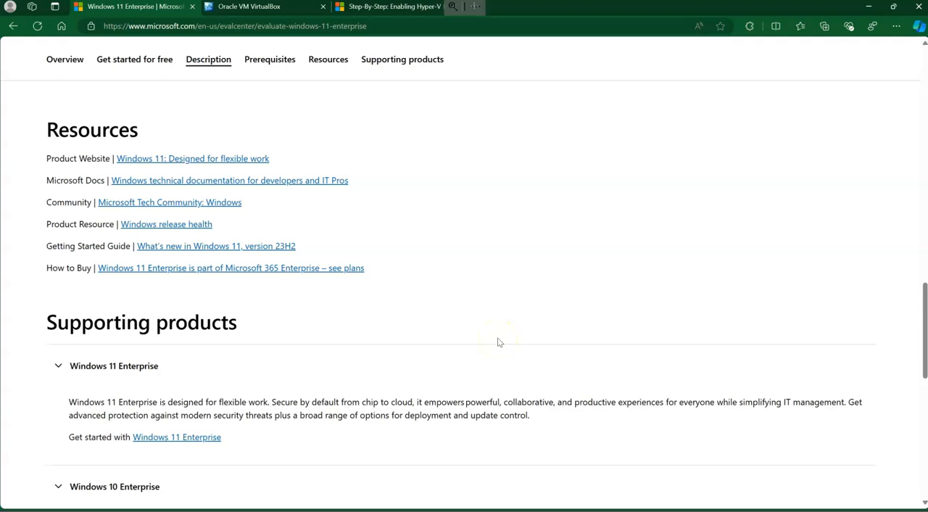
Find the Windows and Office 365 Deployment Lab Kit under Supporting products and open its Windows 11 version in a new tab.
scroll(498, 342, "down", 2)
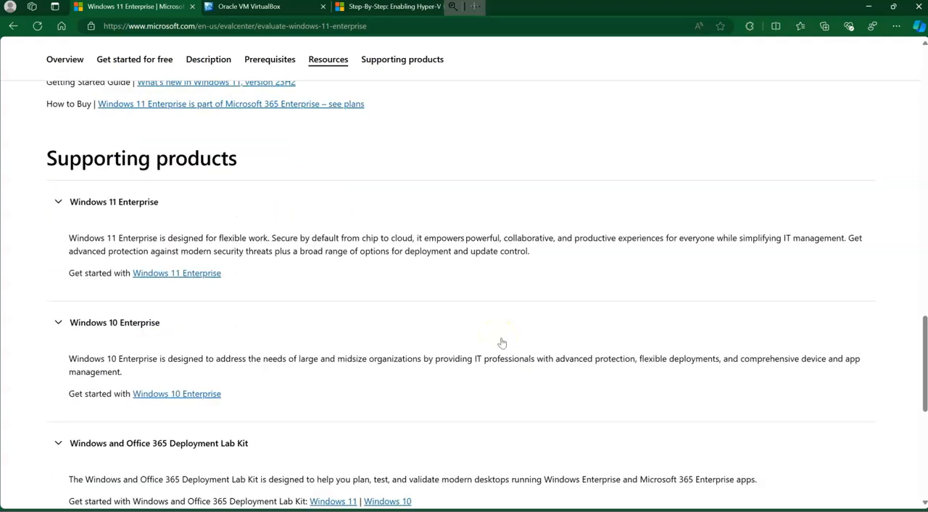
scroll(501, 342, "down", 1)
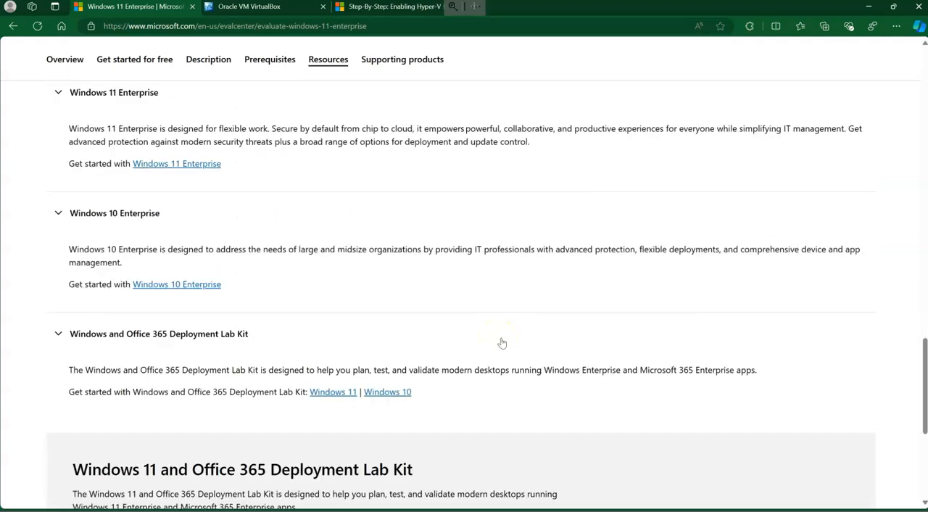
left_click_drag(106, 370, 674, 369)
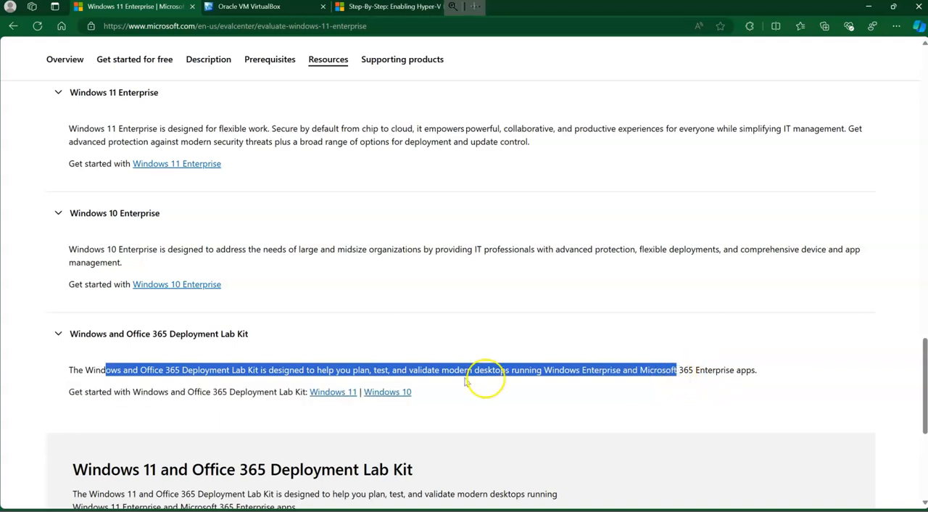
right_click(339, 398)
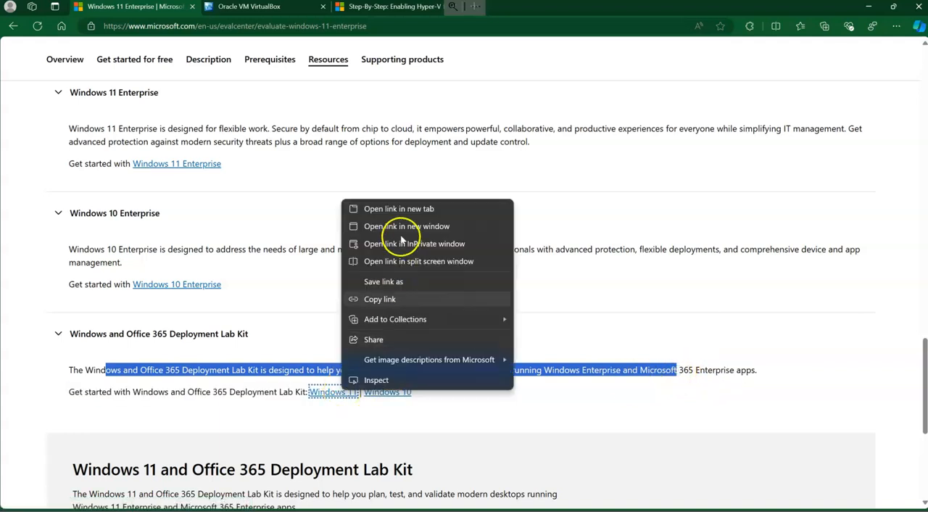
left_click(397, 209)
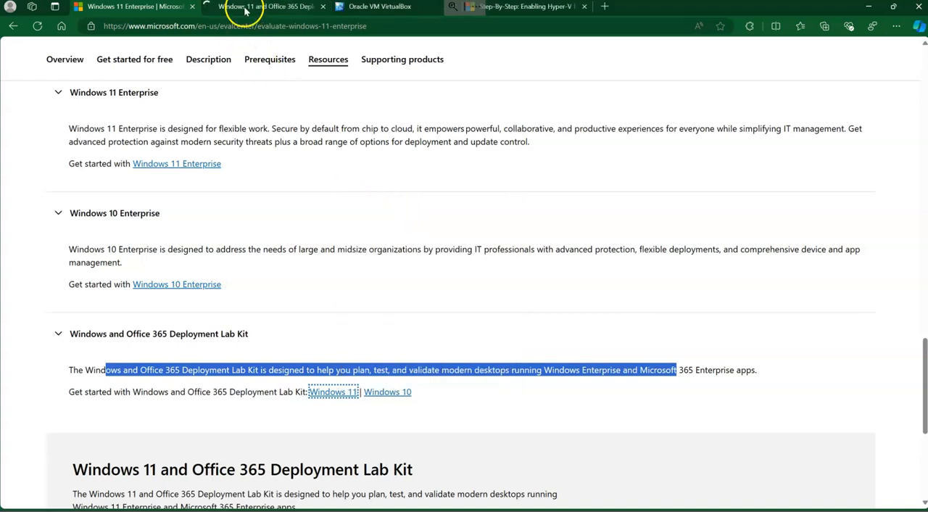
left_click(245, 8)
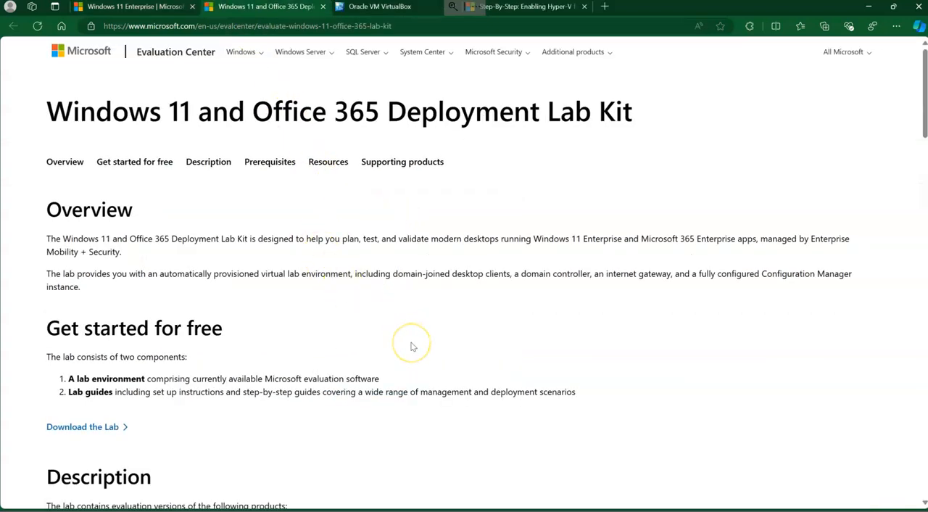
Examine the deployment lab kit's included products, step-by-step lab guide scenarios, languages and editions.
scroll(411, 347, "down", 1)
scroll(383, 333, "down", 2)
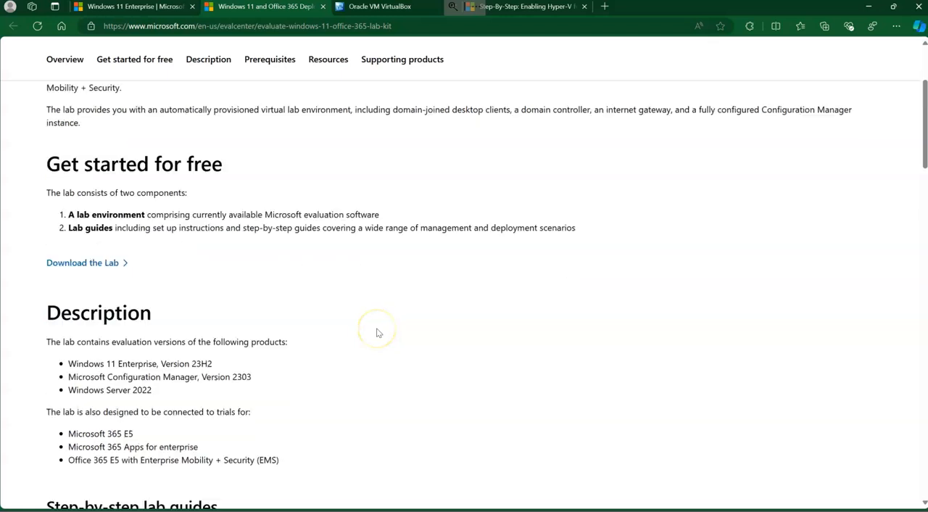
scroll(370, 332, "down", 1)
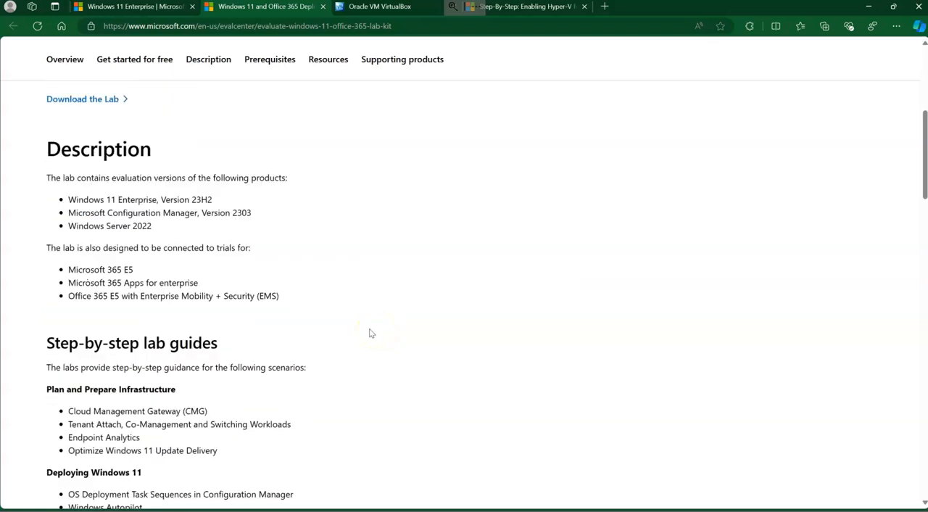
scroll(370, 333, "down", 1)
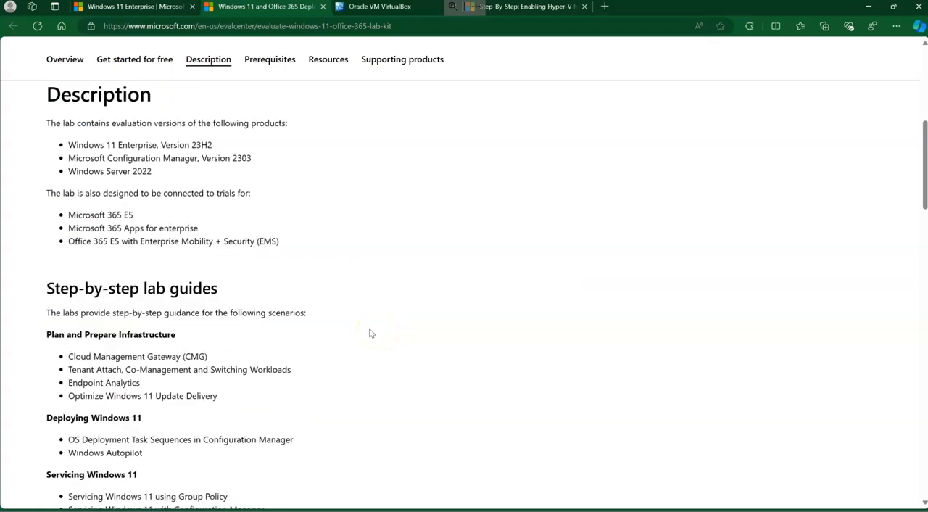
scroll(369, 332, "down", 5)
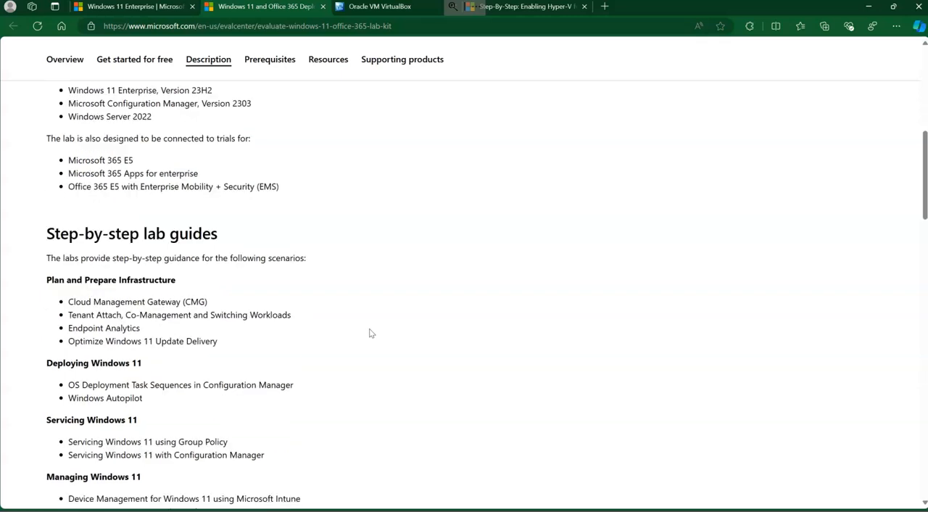
scroll(98, 161, "up", 1)
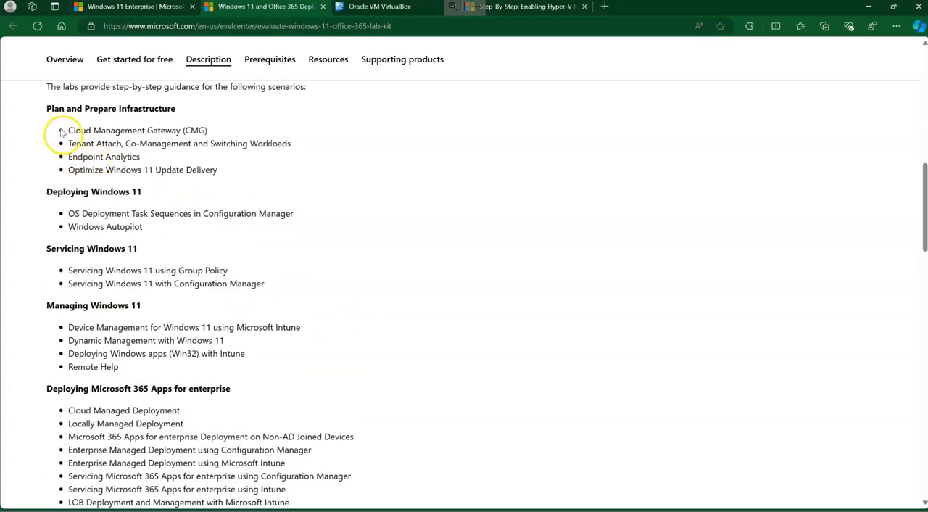
left_click_drag(47, 108, 327, 457)
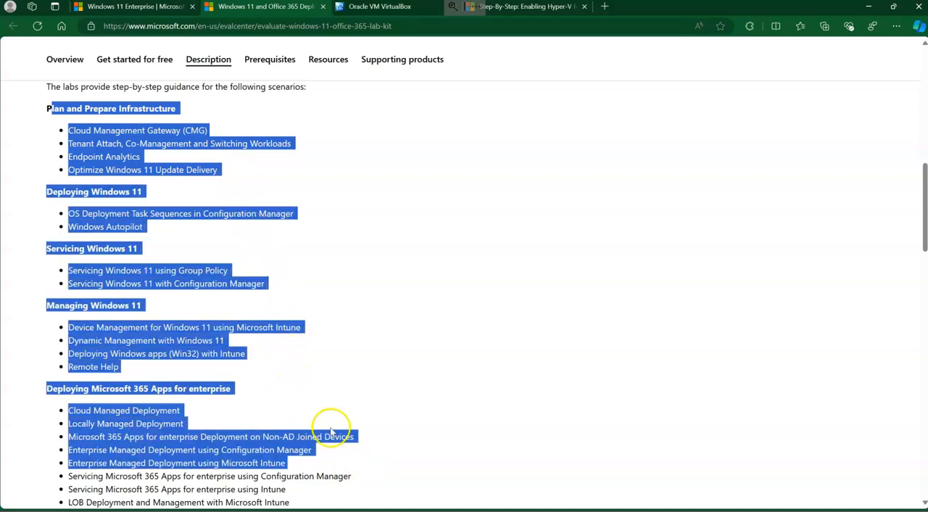
scroll(305, 391, "down", 2)
scroll(304, 390, "down", 2)
left_click(310, 333)
scroll(317, 399, "down", 5)
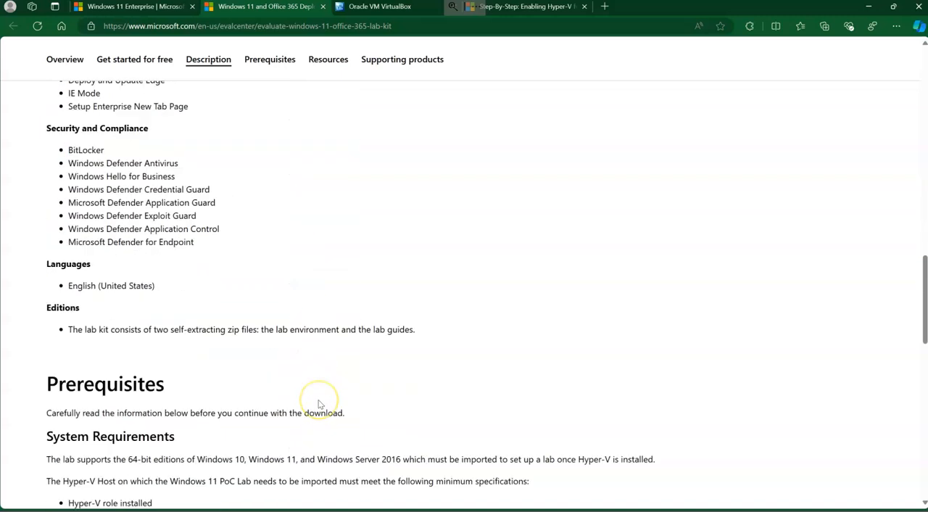
Examine the deployment lab kit's Prerequisites section, highlighting the minimum specifications for the Hyper-V host and checking Things to Know and Resources.
scroll(325, 406, "down", 2)
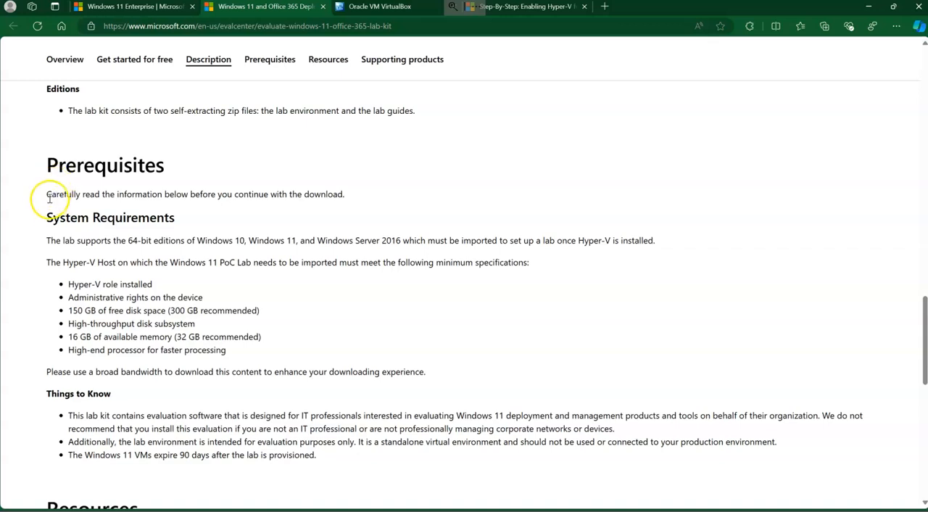
left_click_drag(51, 263, 525, 371)
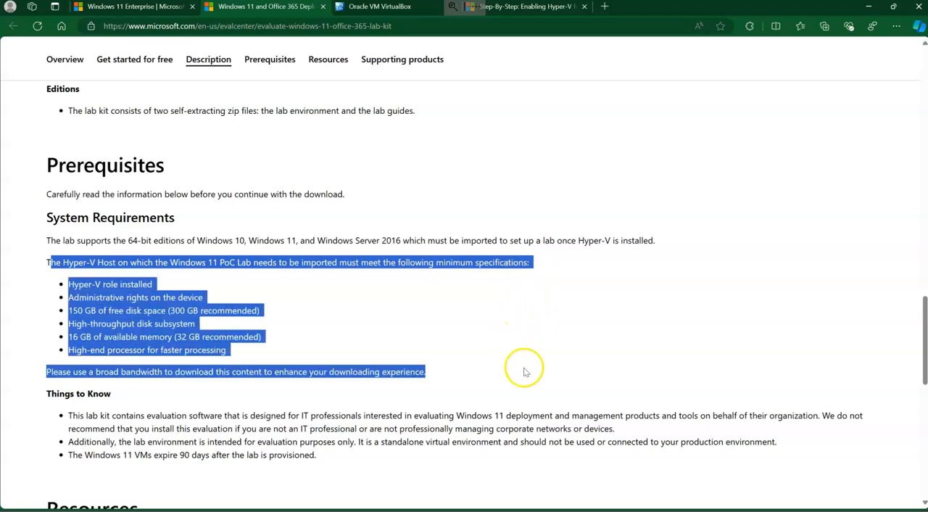
scroll(432, 388, "down", 2)
scroll(430, 392, "down", 1)
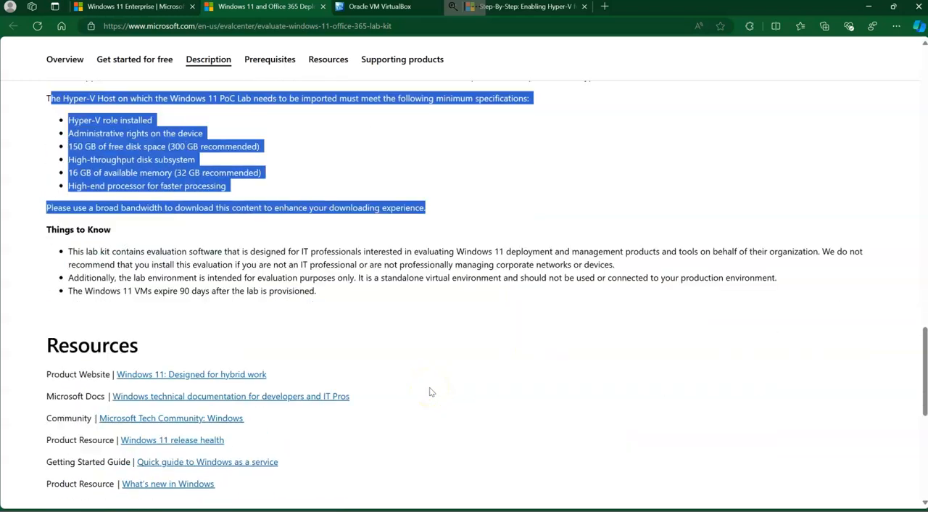
scroll(430, 392, "up", 6)
scroll(410, 369, "down", 3)
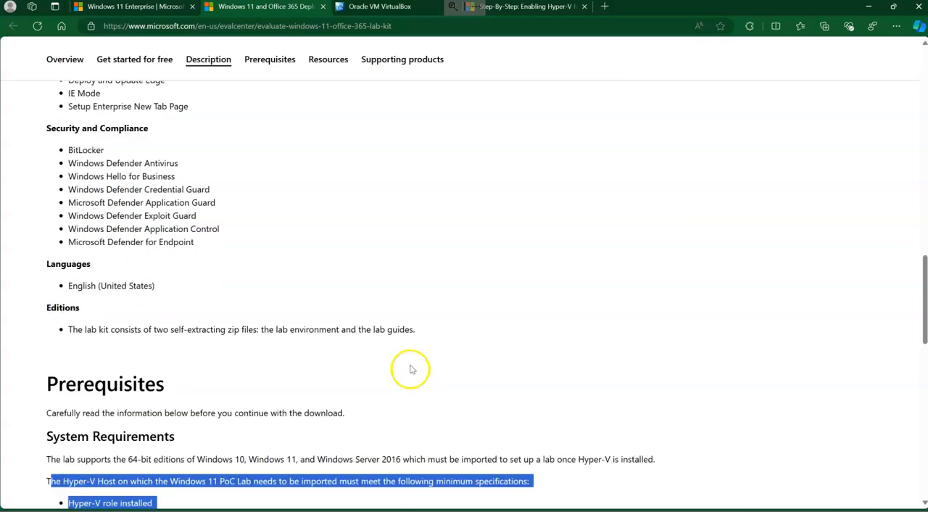
Highlight the individual Hyper-V host requirements in turn, including the role, free disk space, disk subsystem and available memory.
left_click(83, 351)
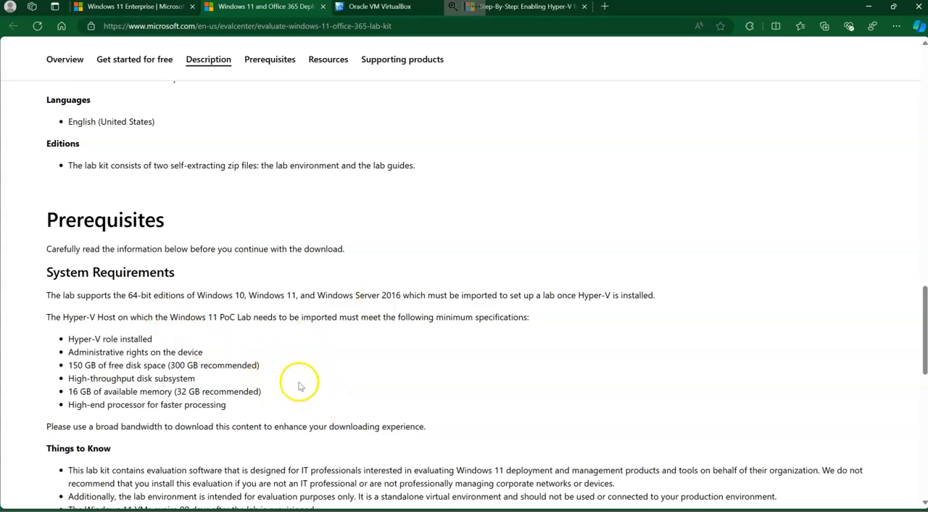
left_click_drag(70, 346, 154, 339)
left_click_drag(73, 364, 290, 364)
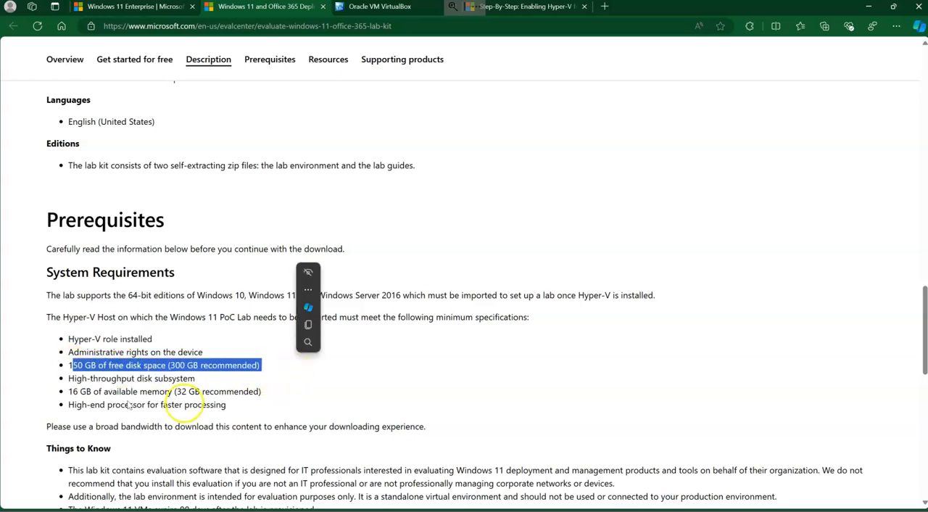
left_click(79, 376)
left_click_drag(76, 378, 267, 400)
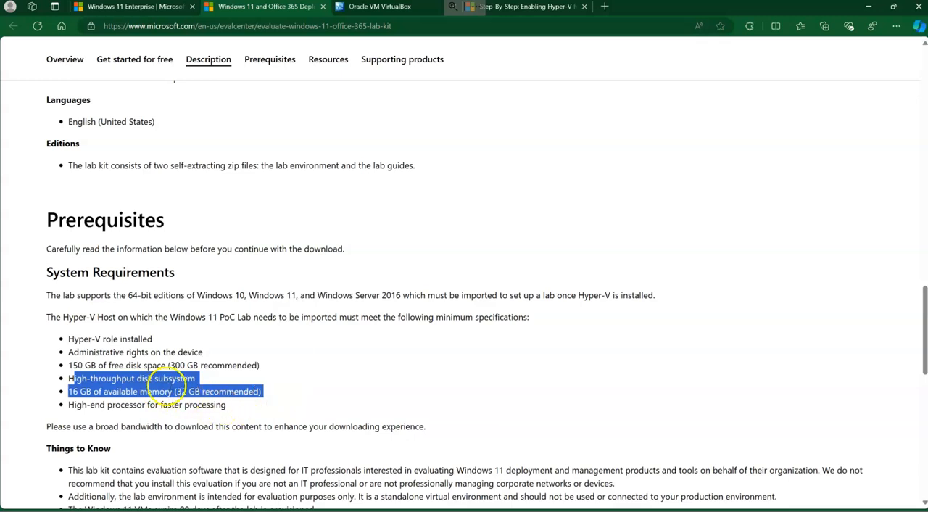
left_click(180, 395)
left_click_drag(245, 408, 56, 249)
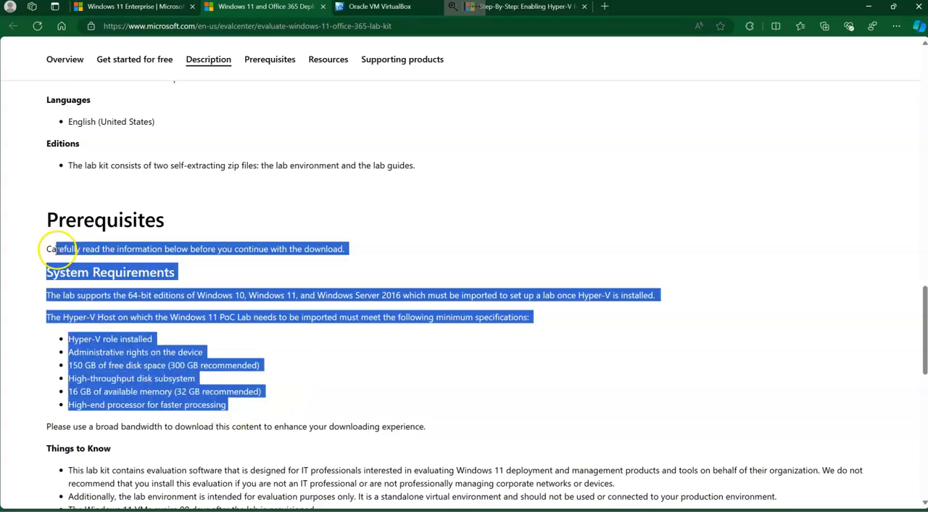
left_click(185, 403)
Review the lab kit's Overview and Get started for free sections, highlighting the lab environment and lab guides components.
scroll(190, 407, "down", 2)
scroll(191, 406, "up", 15)
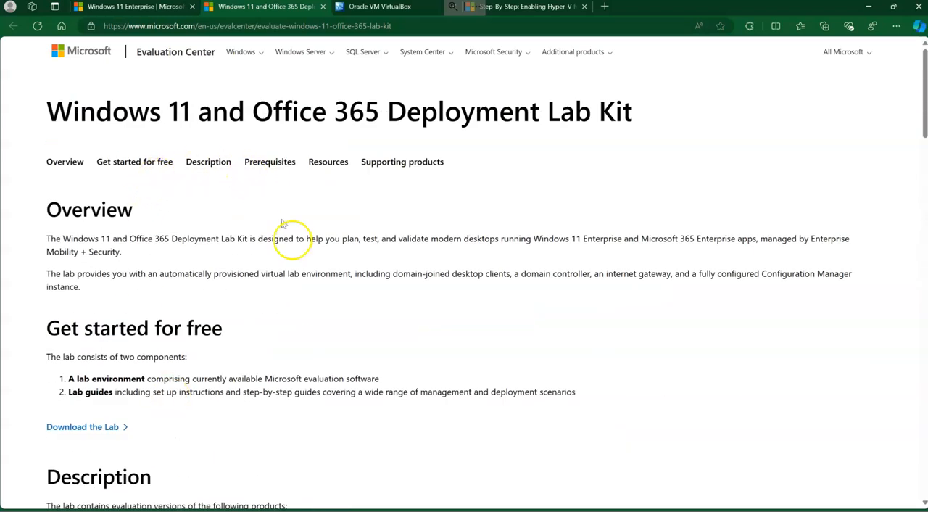
scroll(188, 351, "down", 2)
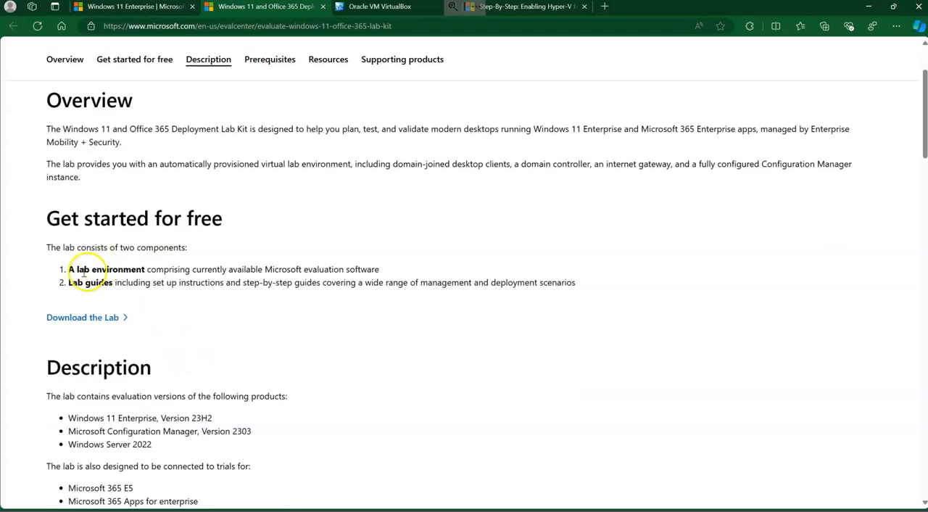
left_click_drag(70, 270, 567, 283)
left_click(507, 325)
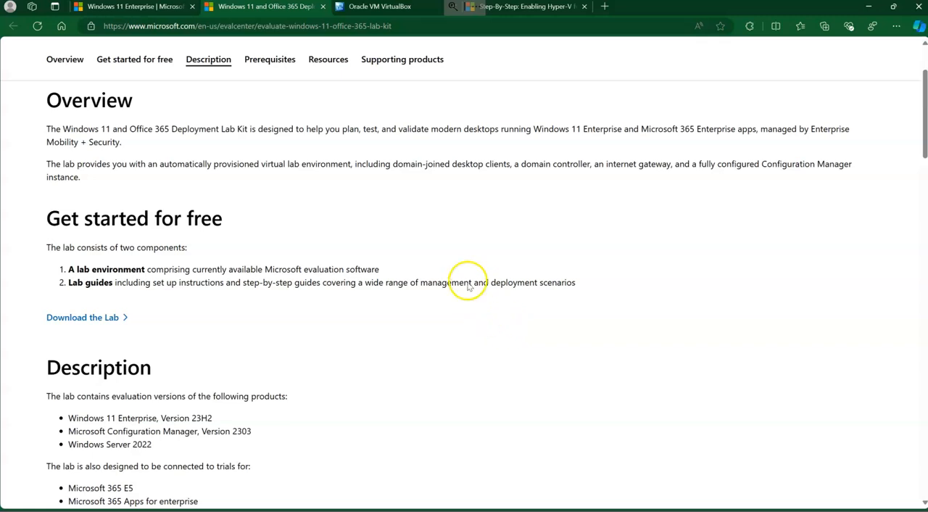
scroll(478, 270, "up", 1)
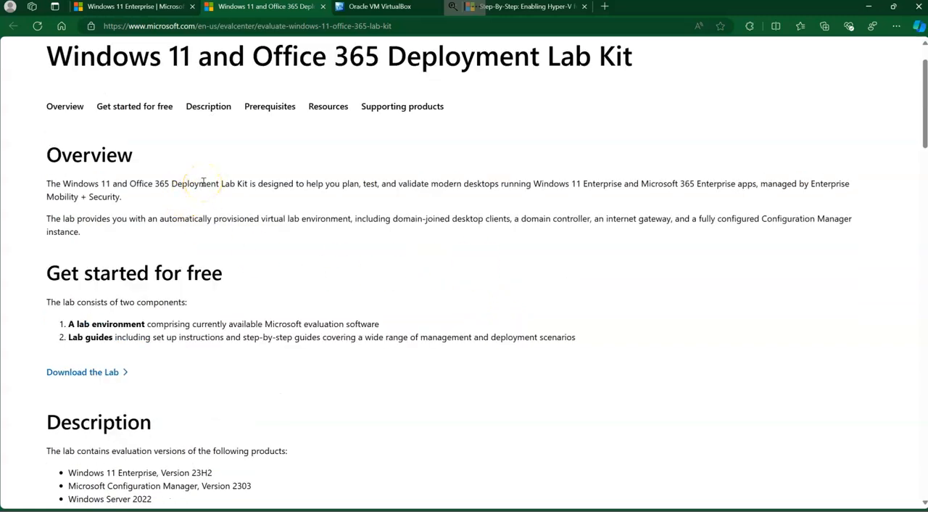
scroll(289, 274, "down", 2)
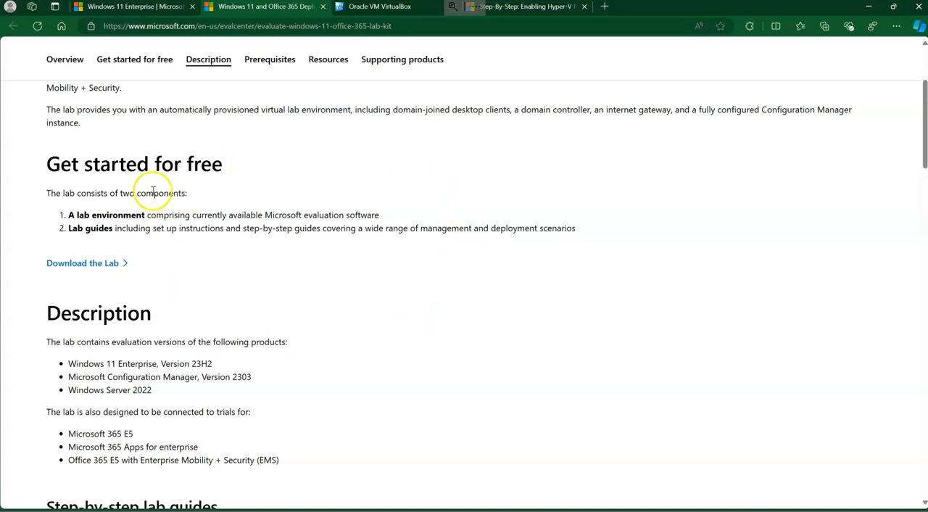
scroll(151, 248, "up", 3)
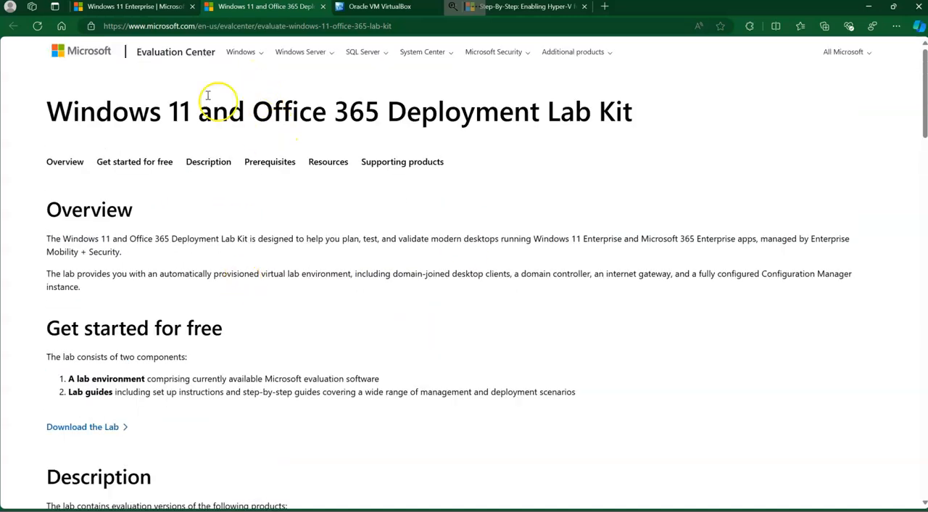
Return to the Windows 11 Enterprise evaluation page and open the free trial registration form for its ISO download.
left_click(132, 8)
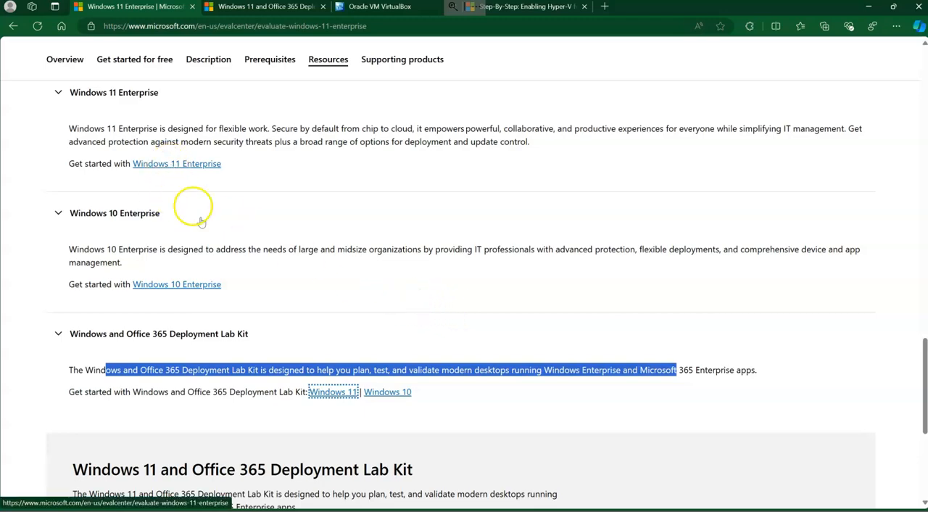
scroll(201, 221, "up", 15)
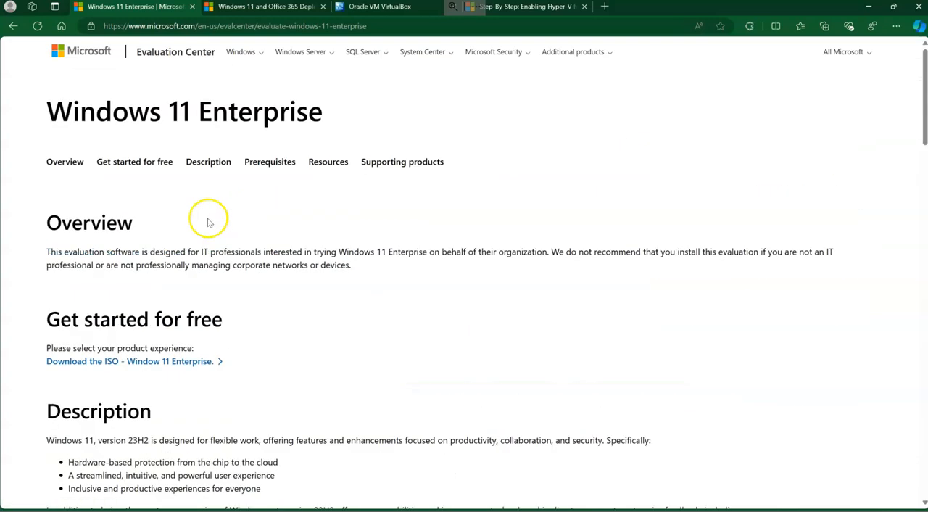
left_click(137, 361)
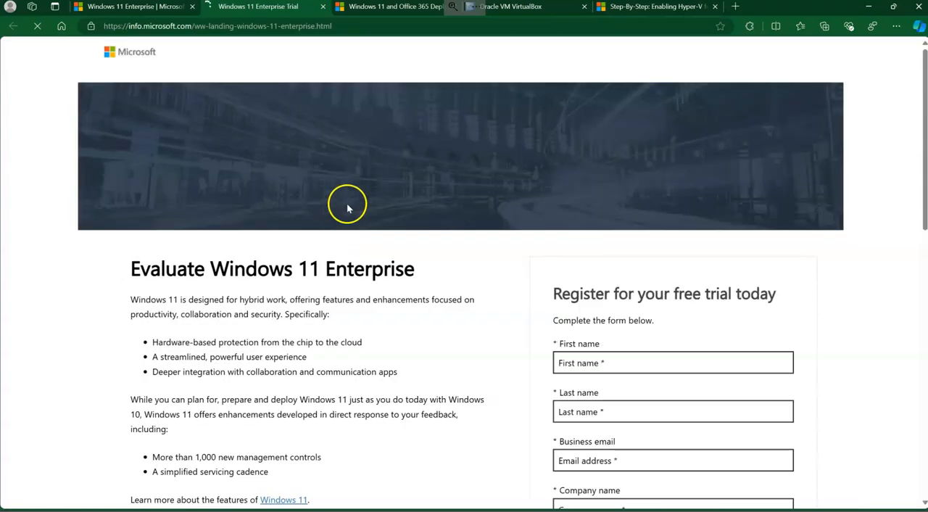
scroll(391, 284, "down", 2)
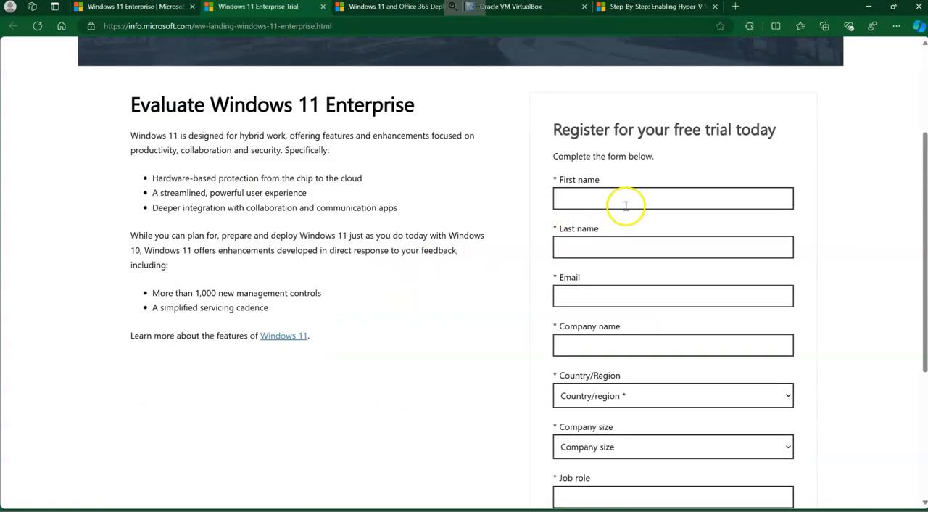
Autofill the registration form with a saved contact profile, and fill in the company size and job role.
left_click(588, 195)
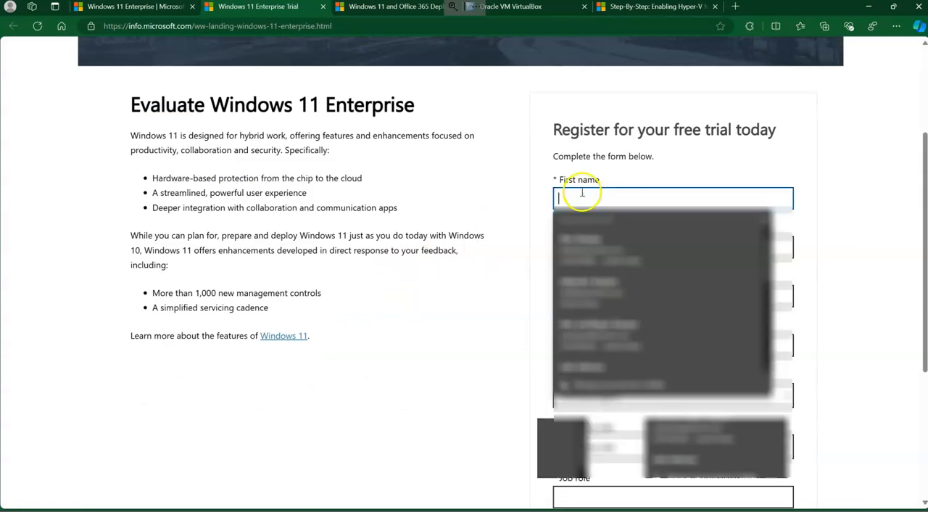
left_click(588, 250)
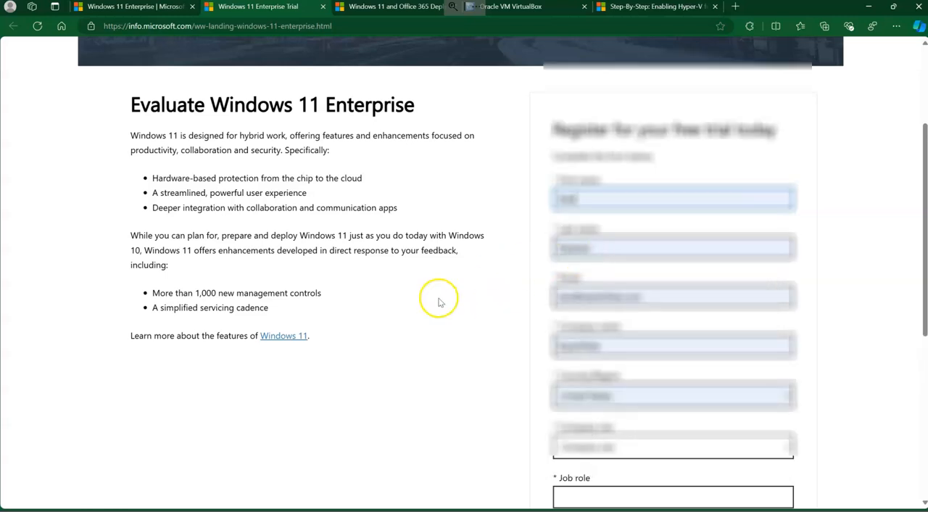
scroll(439, 303, "down", 3)
left_click(649, 227)
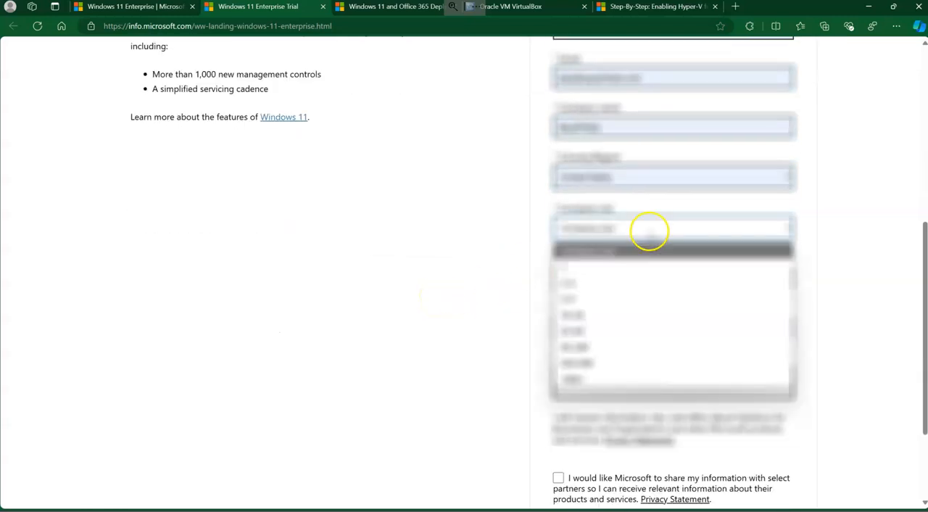
left_click(607, 280)
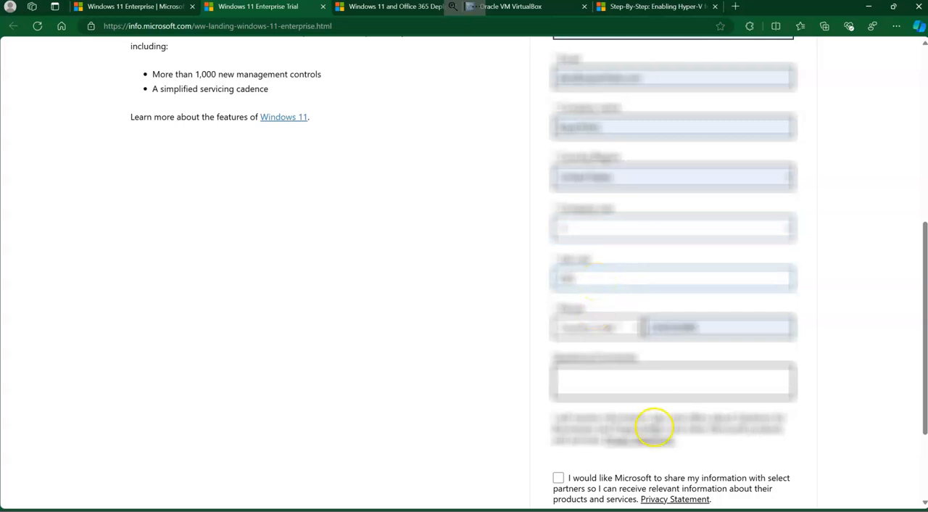
Select the phone number's country code and submit the Windows 11 Enterprise trial registration.
left_click(625, 332)
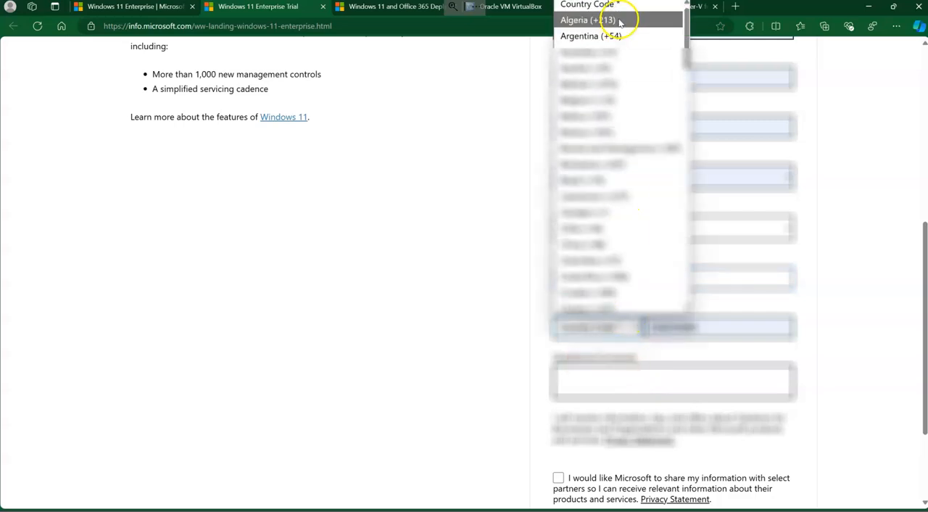
scroll(643, 191, "down", 10)
scroll(643, 193, "down", 3)
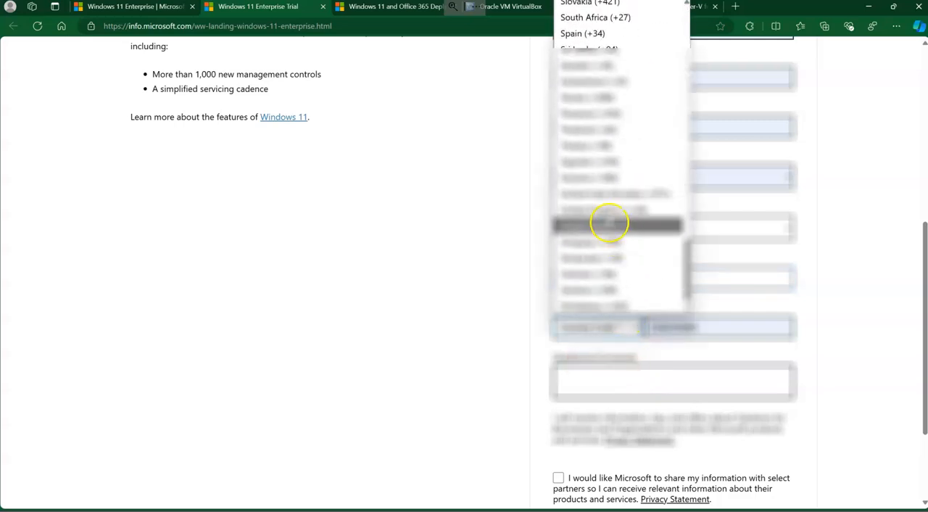
left_click(605, 223)
scroll(495, 272, "down", 2)
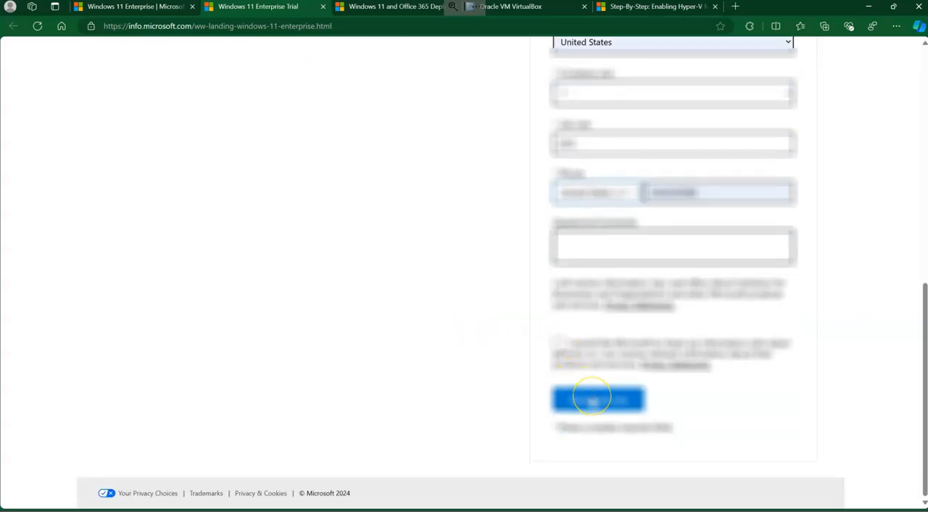
left_click(592, 401)
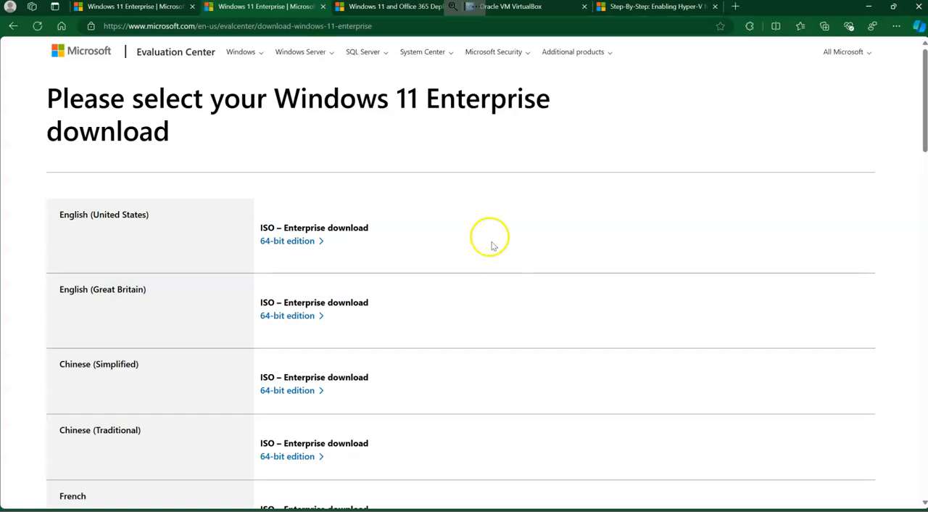
Download the English (United States) 64-bit Windows 11 Enterprise ISO and save it in the Downloads folder.
left_click(312, 242)
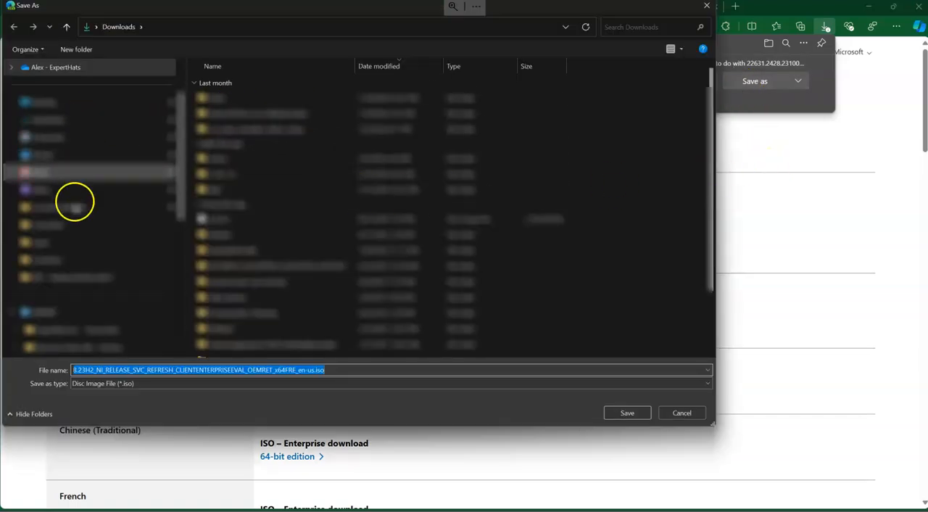
left_click(627, 412)
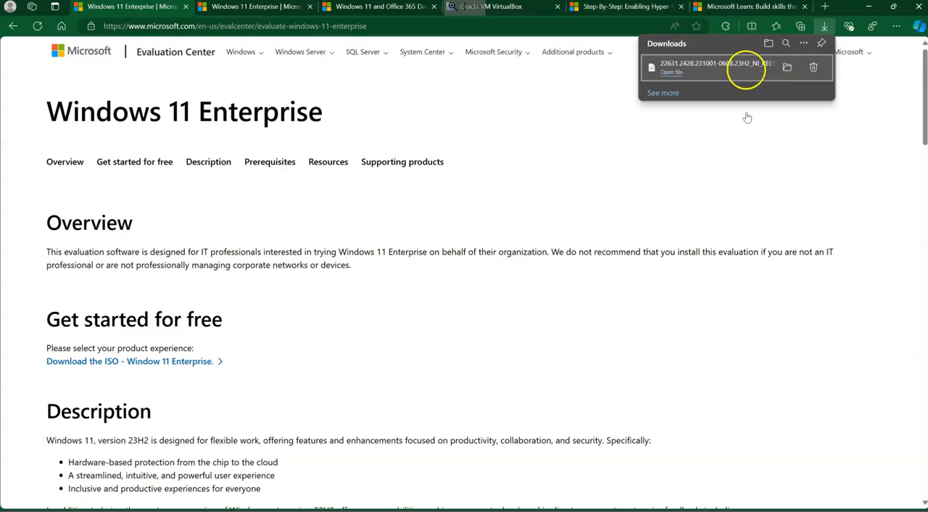
Switch to VMware Workstation and start creating a new virtual machine with the Typical (recommended) configuration.
left_click(656, 510)
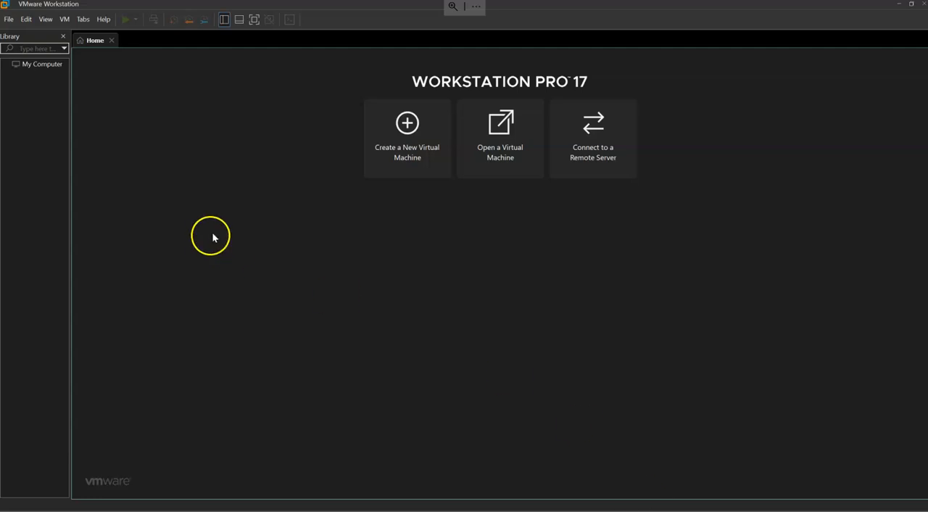
left_click(410, 150)
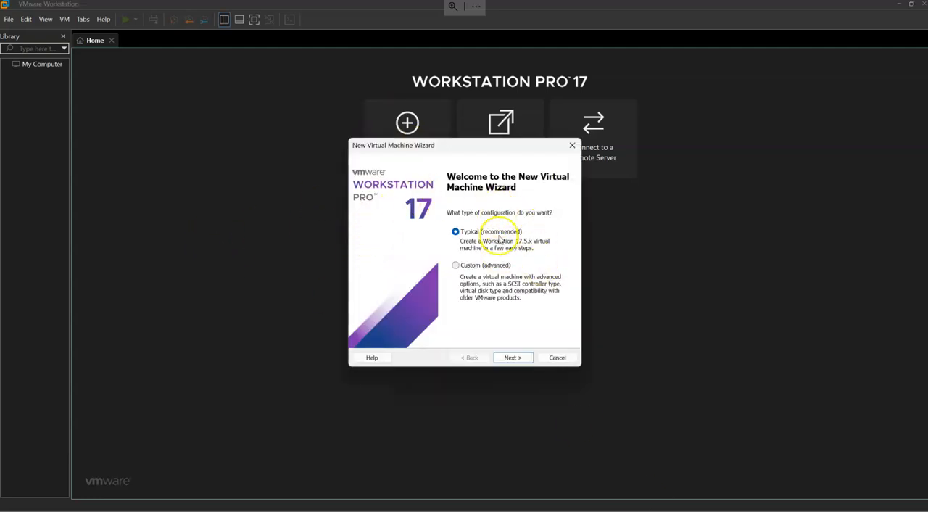
left_click(512, 357)
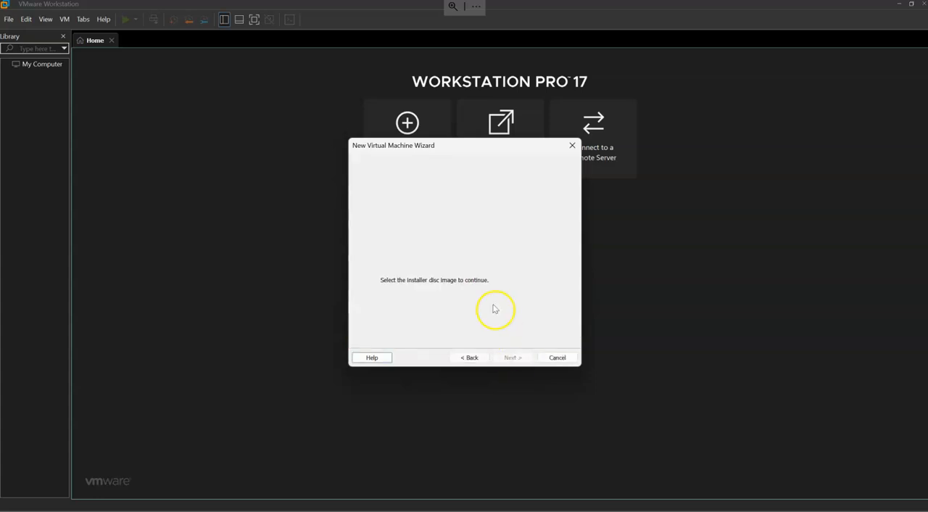
Set the installer disc image file to the Windows 11 Enterprise evaluation ISO in the Downloads folder.
left_click(545, 270)
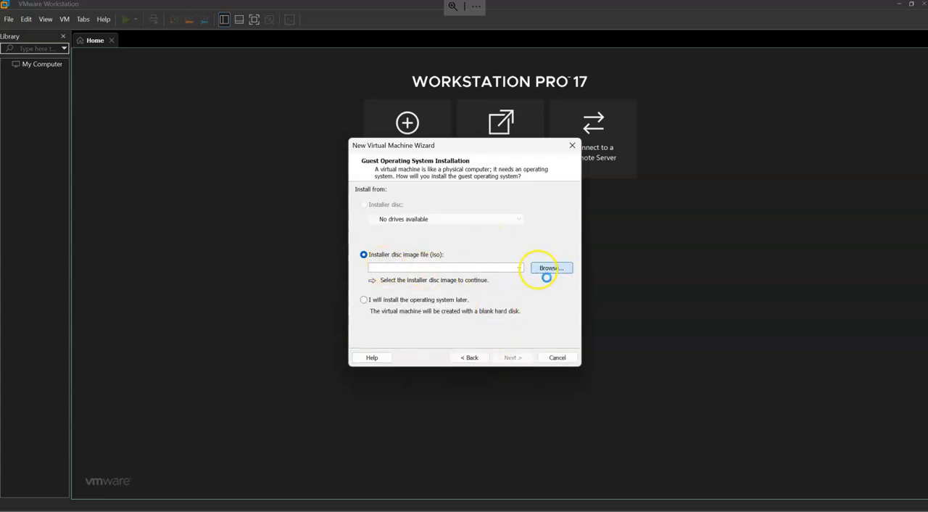
scroll(414, 290, "down", 5)
scroll(403, 319, "up", 10)
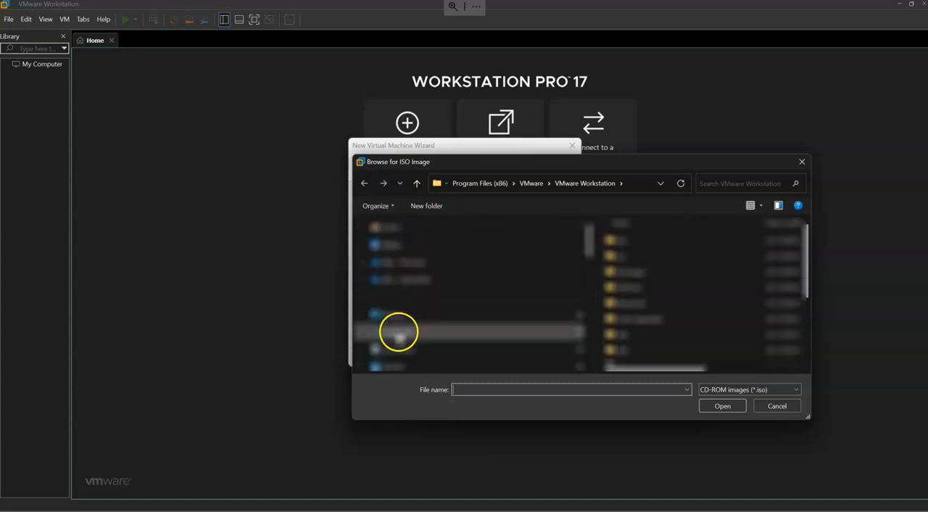
left_click(399, 332)
left_click(665, 254)
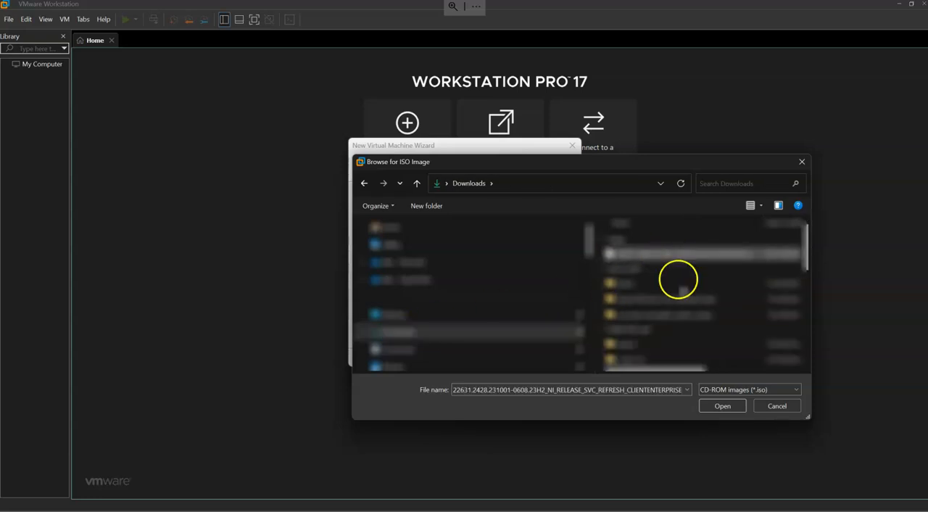
left_click(722, 406)
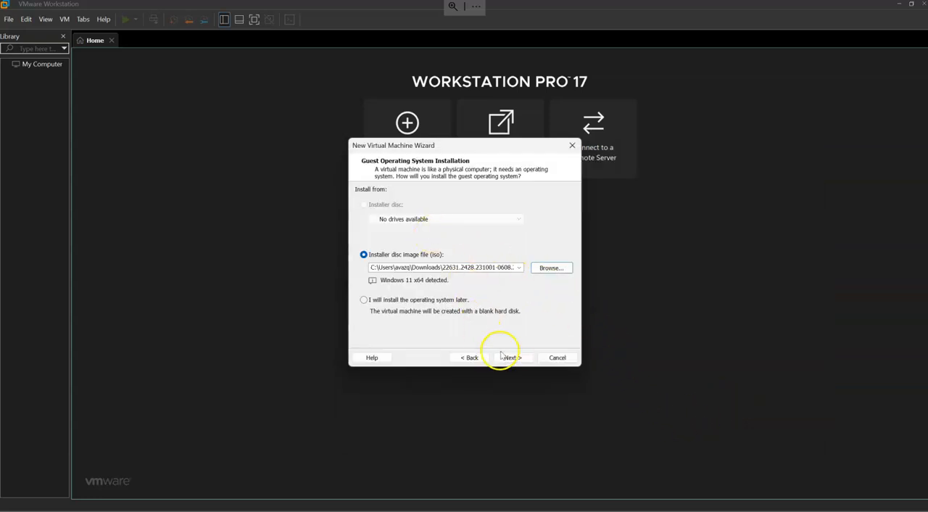
Continue with the selected ISO and name the virtual machine Windows 11 x64 VM1.
left_click(509, 357)
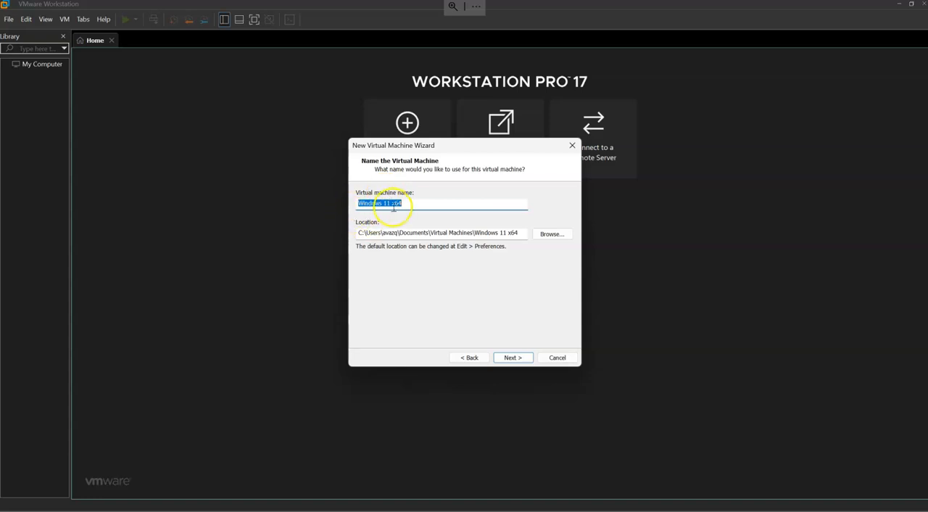
left_click_drag(444, 204, 343, 204)
left_click(426, 206)
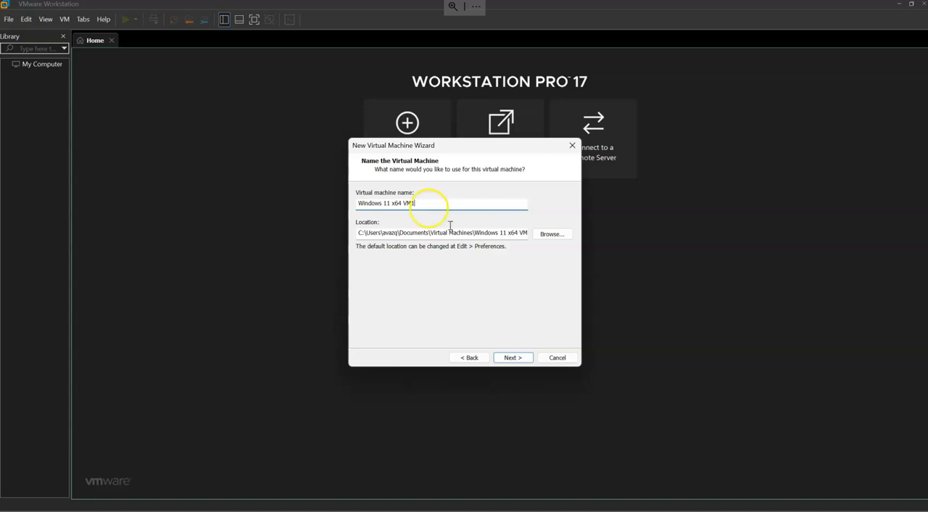
Browse for a different virtual machine location and expand This PC to list its drives.
left_click_drag(433, 233, 558, 230)
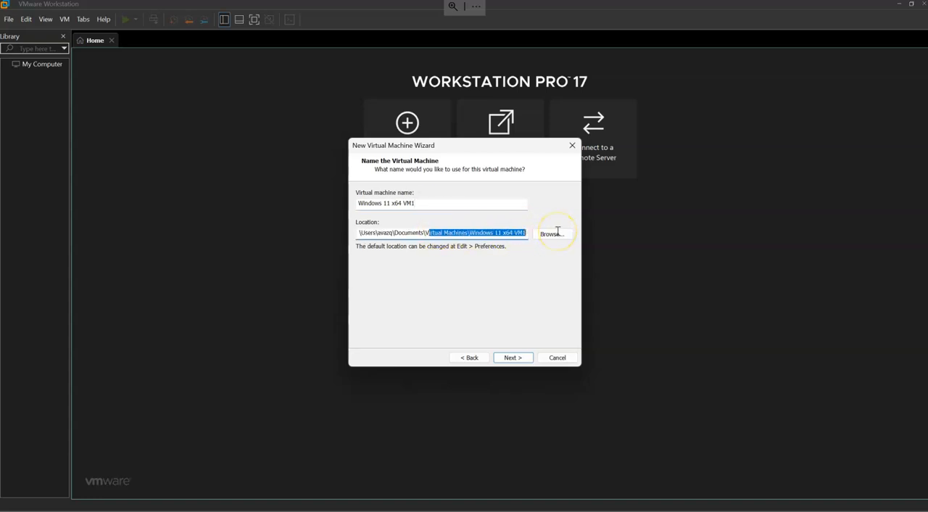
left_click_drag(464, 234, 428, 248)
left_click(551, 234)
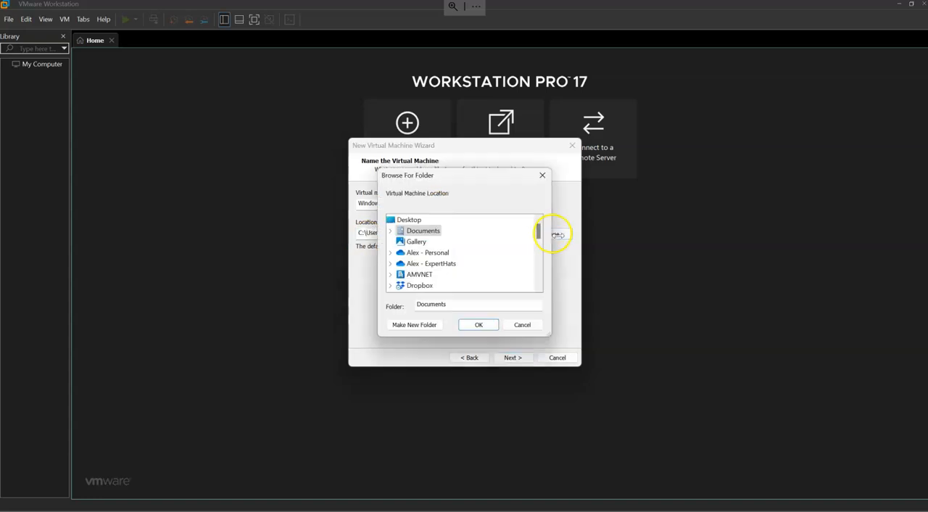
scroll(428, 261, "down", 7)
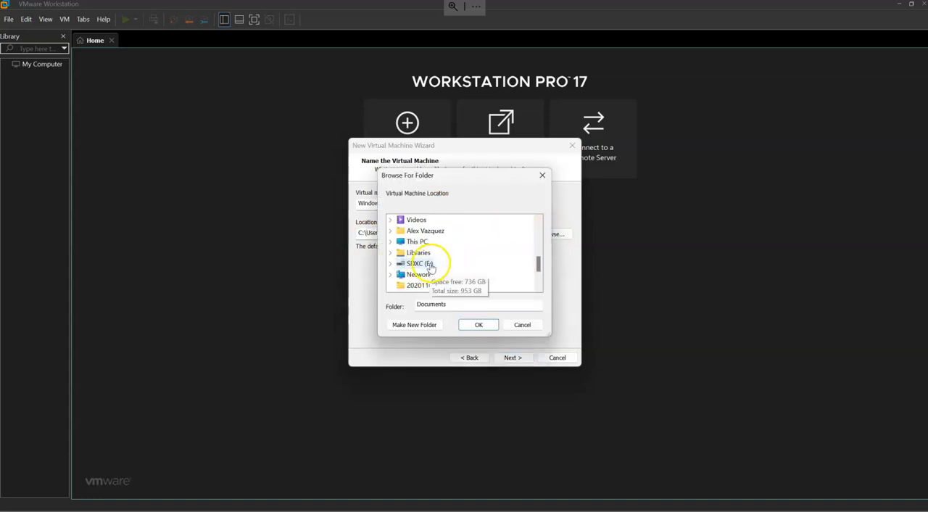
left_click(390, 230)
left_click(391, 219)
scroll(404, 259, "up", 1)
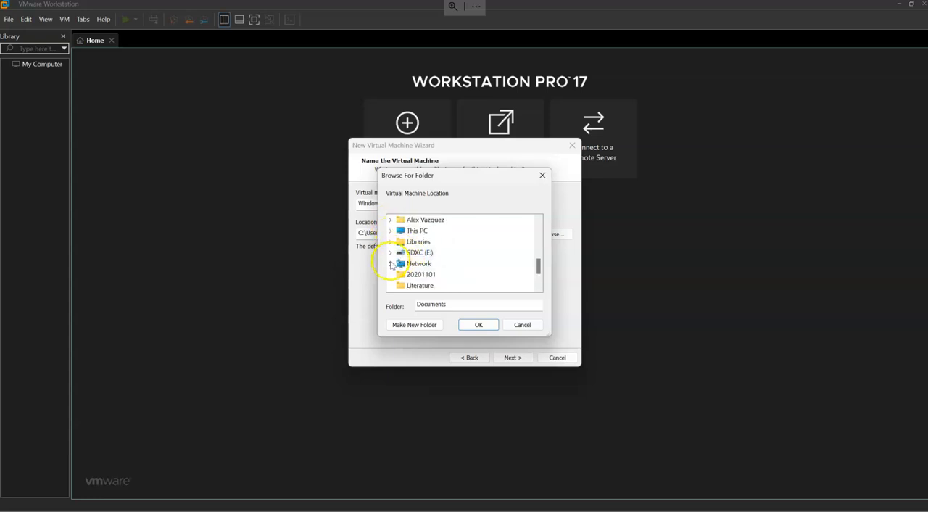
left_click(390, 252)
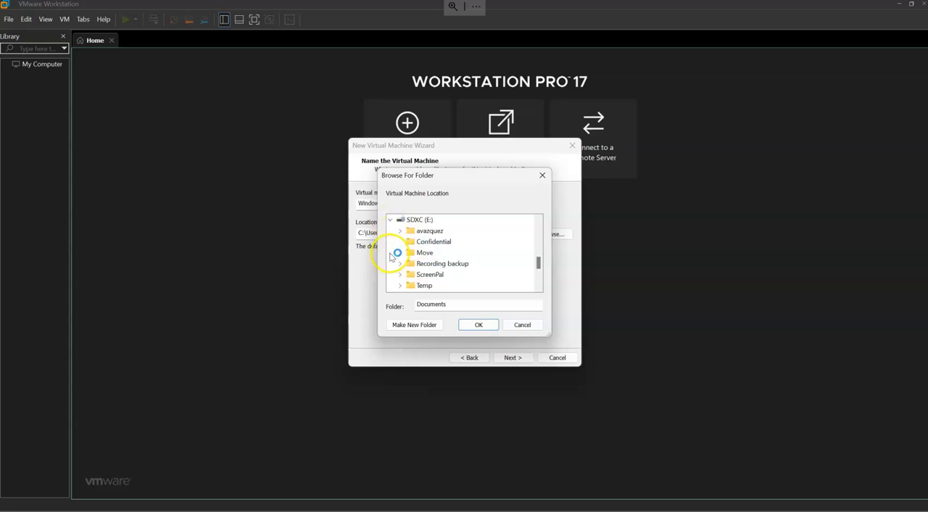
scroll(415, 255, "up", 3)
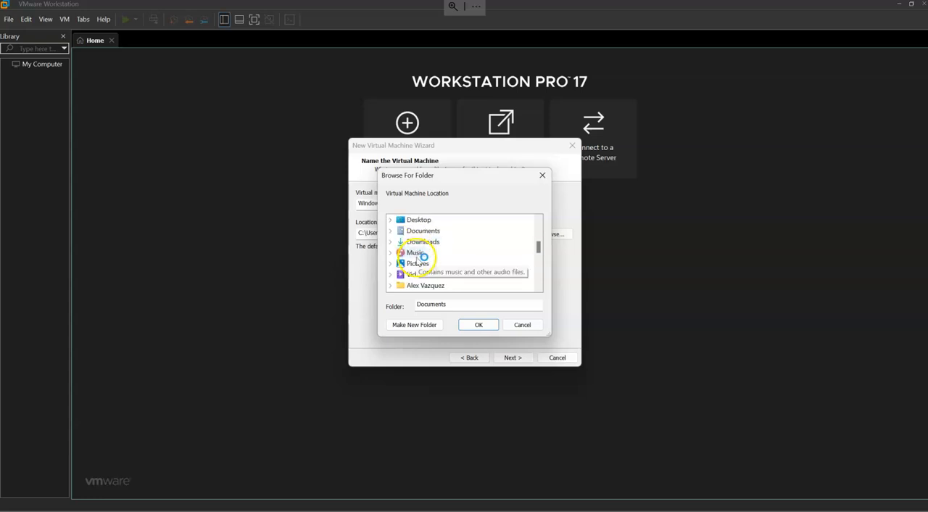
scroll(439, 265, "down", 3)
left_click(390, 252)
left_click(390, 231)
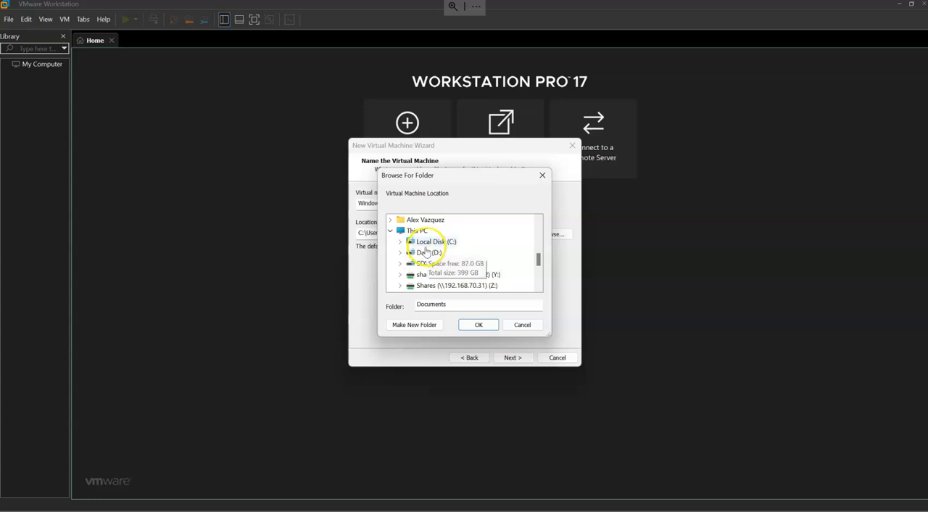
Create a VMS folder on the D: drive and accept it as the virtual machine location.
double_click(431, 252)
left_click(413, 326)
type("2022")
key("Return")
key("Return")
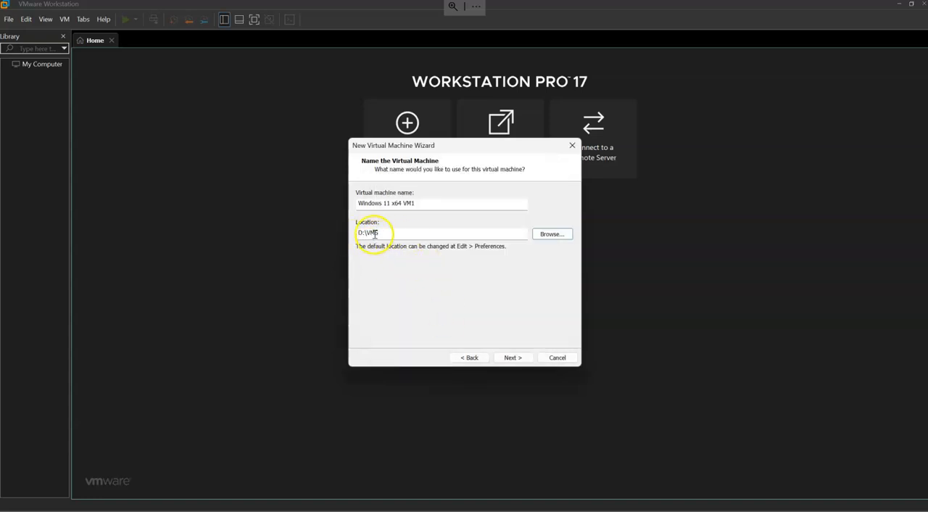
left_click(518, 359)
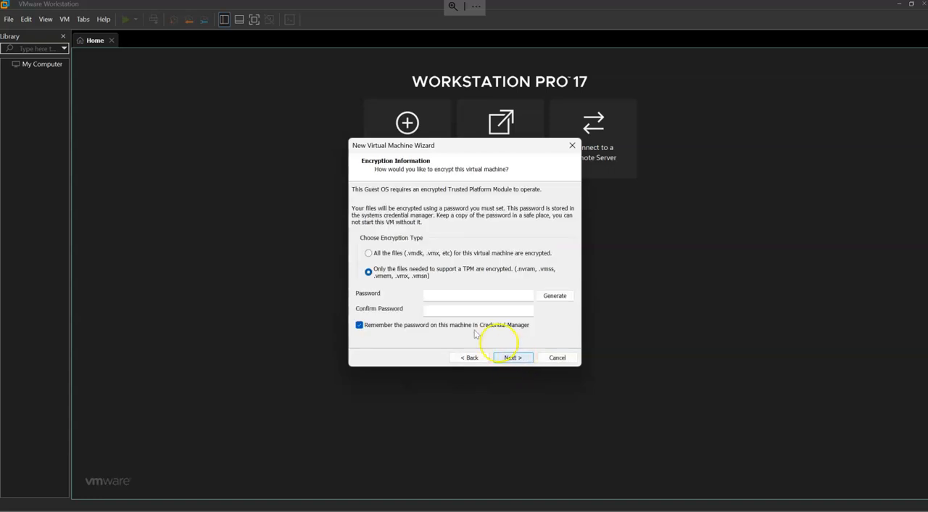
Encrypt only the files needed to support a TPM, generate the encryption password, and continue.
left_click(383, 254)
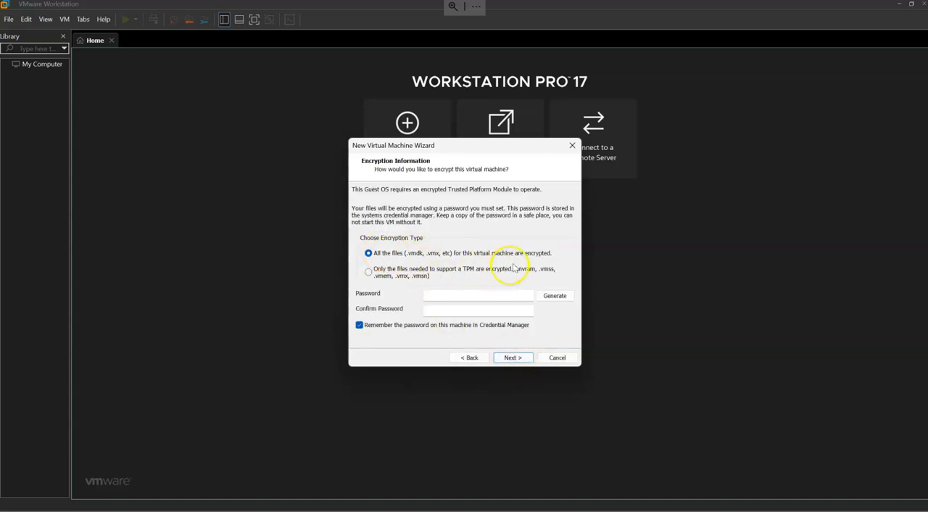
left_click(380, 272)
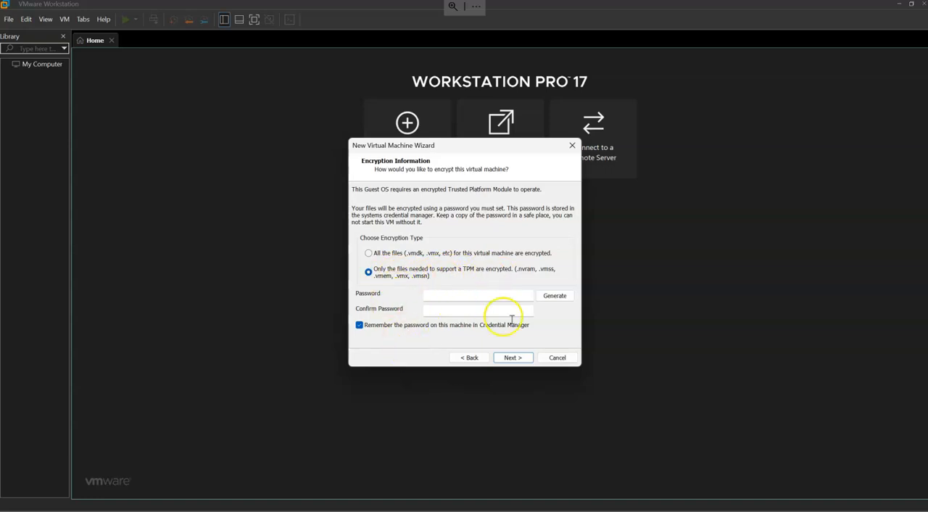
left_click(554, 295)
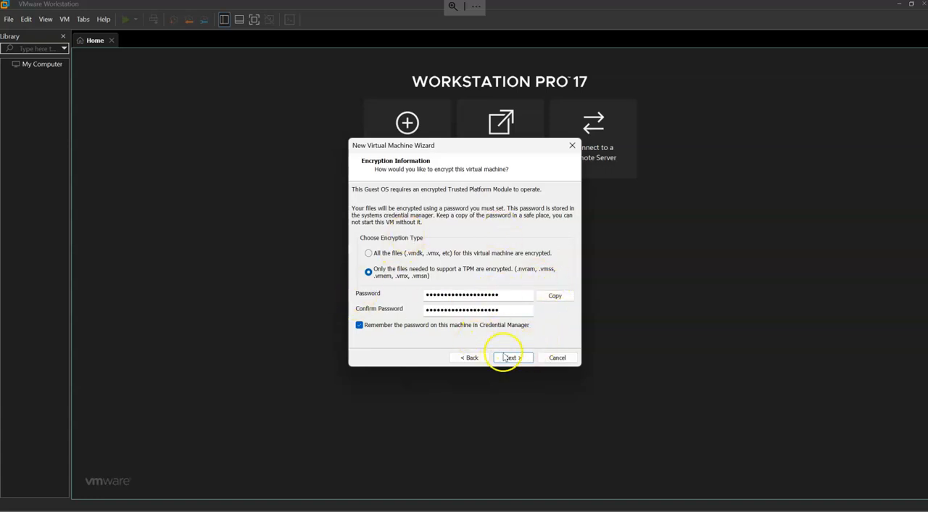
left_click(510, 358)
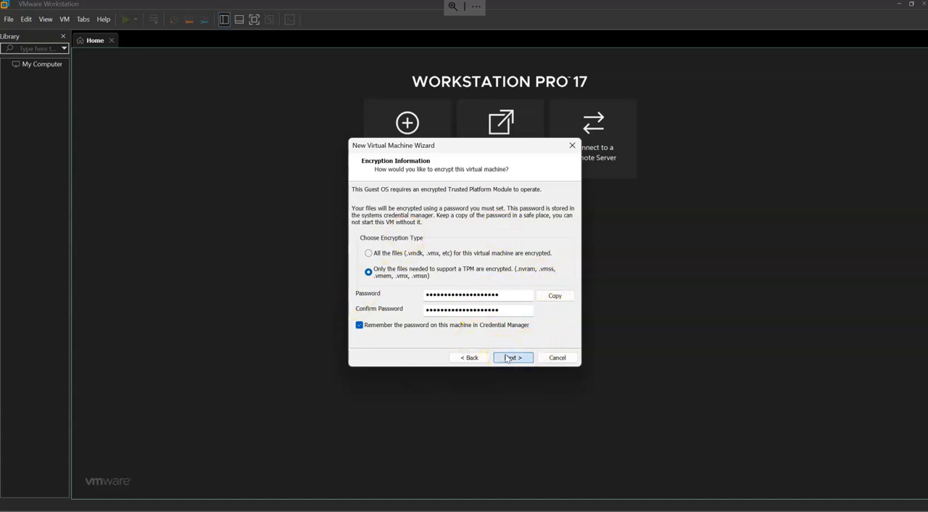
Store the 64 GB virtual disk as a single file and finish creating the virtual machine.
left_click(395, 256)
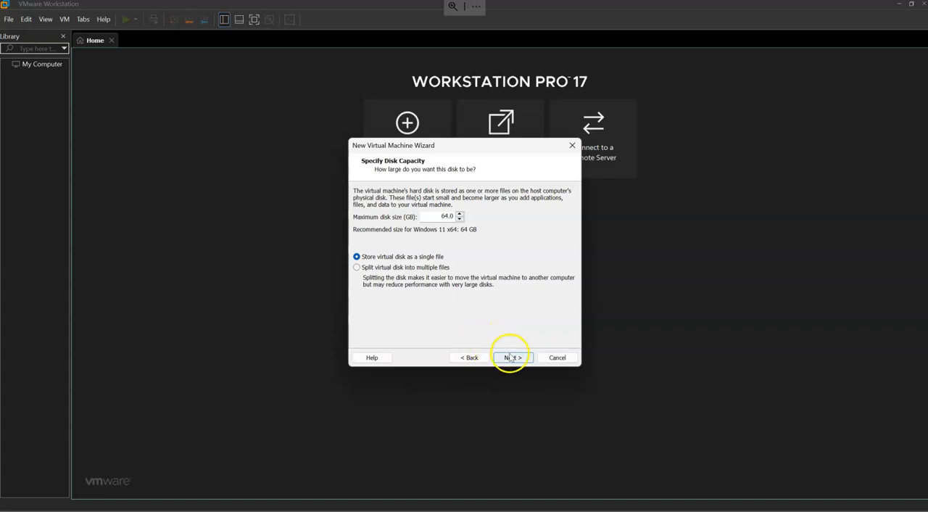
left_click_drag(455, 216, 438, 201)
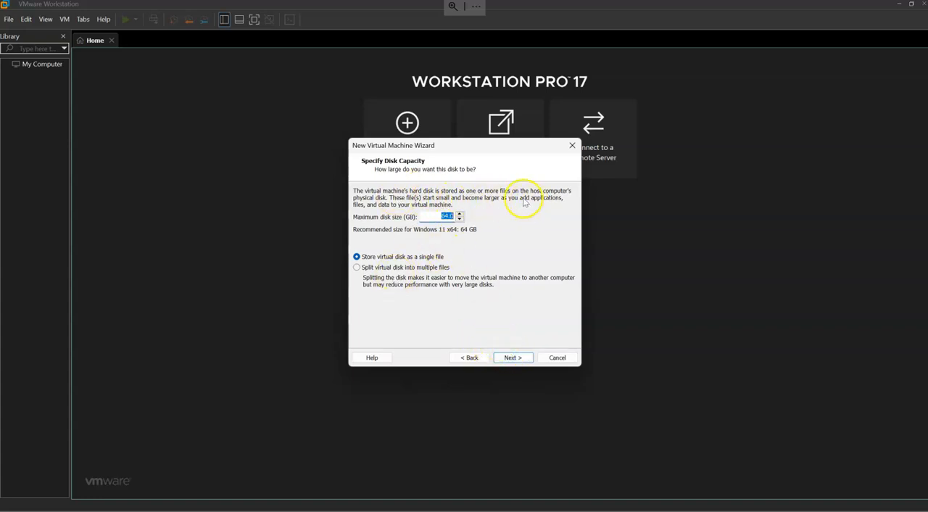
left_click(508, 358)
left_click(513, 358)
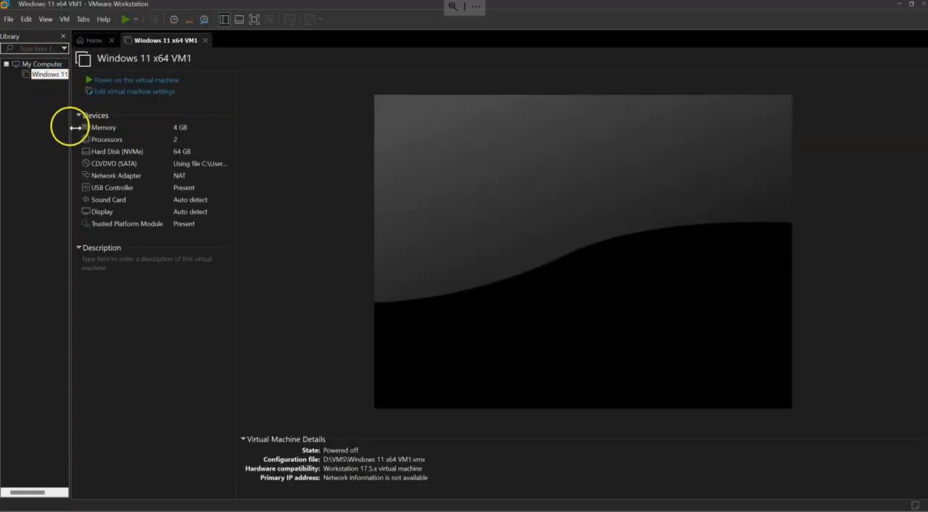
Widen the library pane and dismiss the side channel mitigations hint.
mouse_move(114, 124)
left_mouse_down()
mouse_move(134, 128)
mouse_move(115, 129)
left_mouse_up()
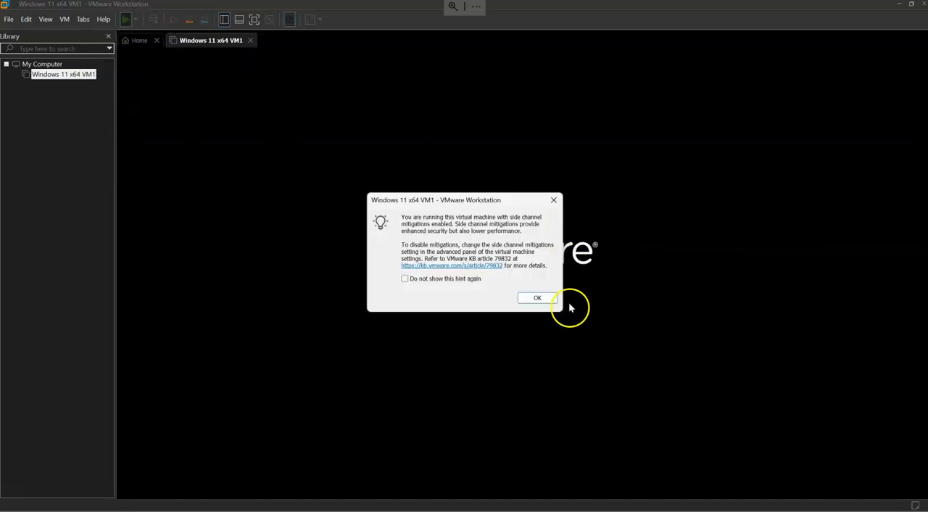
left_click(542, 299)
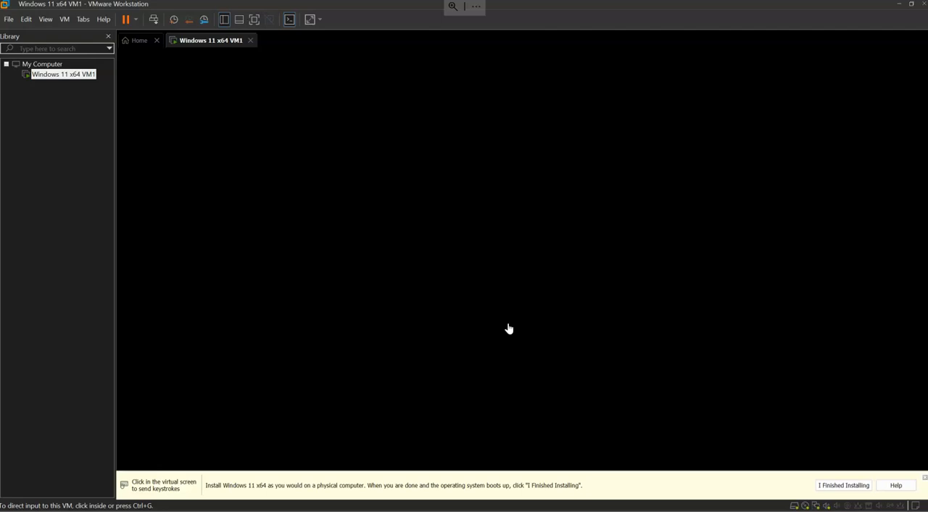
Capture the cursor inside the virtual machine's screen and release it back to the host, twice.
left_click(490, 234)
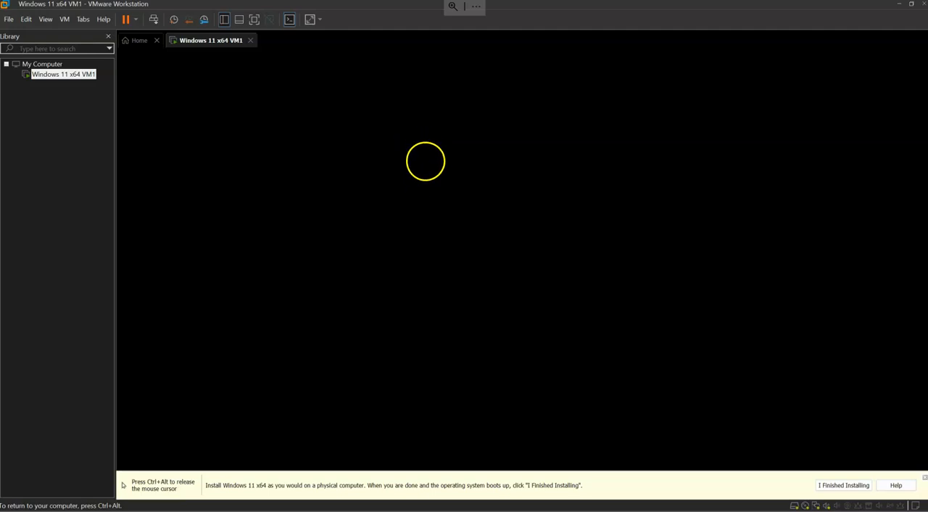
key("ctrl+alt")
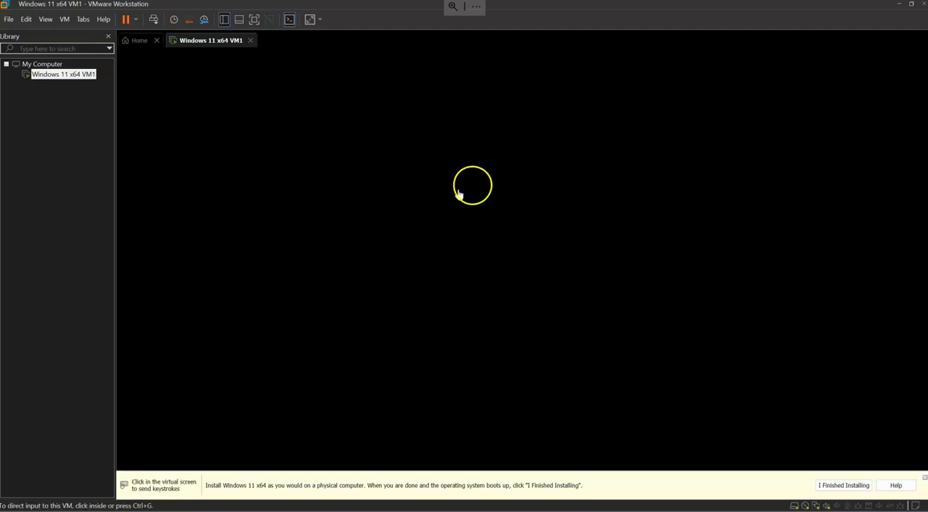
left_click(408, 256)
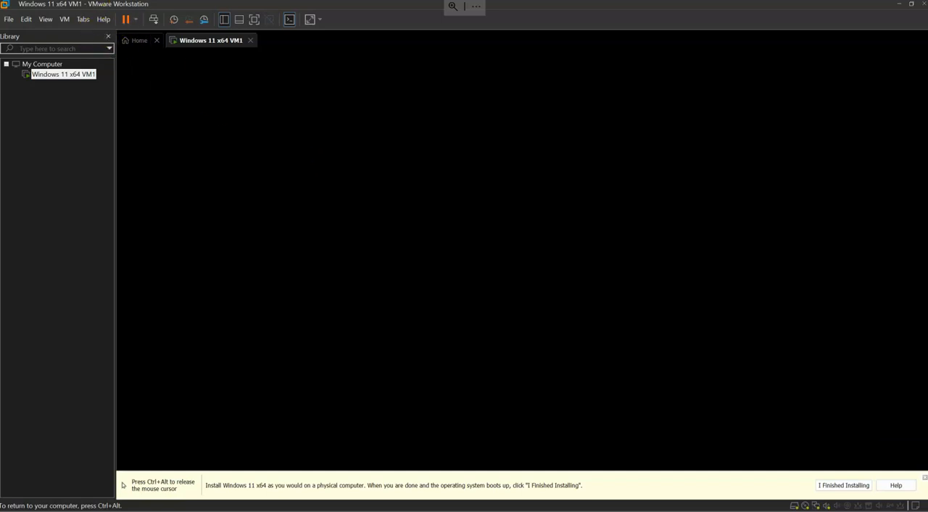
key("ctrl+alt")
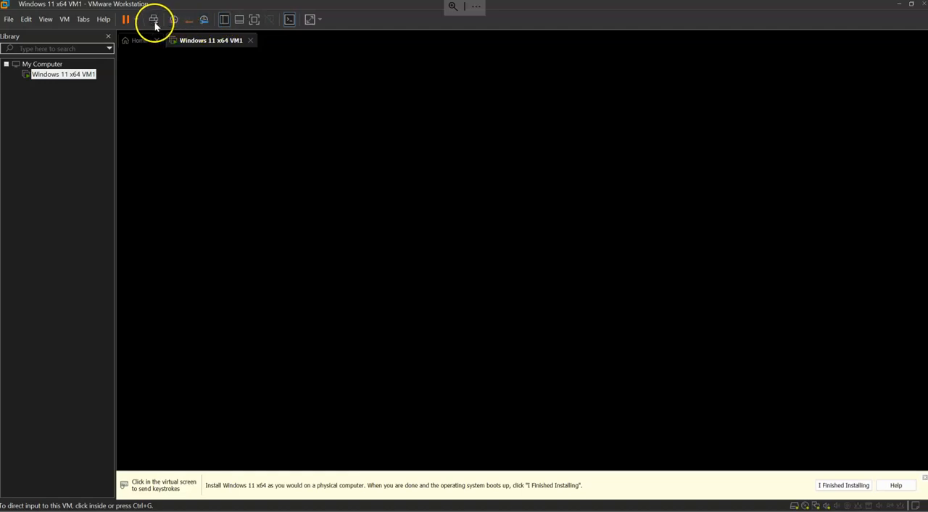
Direct keyboard input to the virtual machine and boot it from the CD or DVD.
left_click(137, 23)
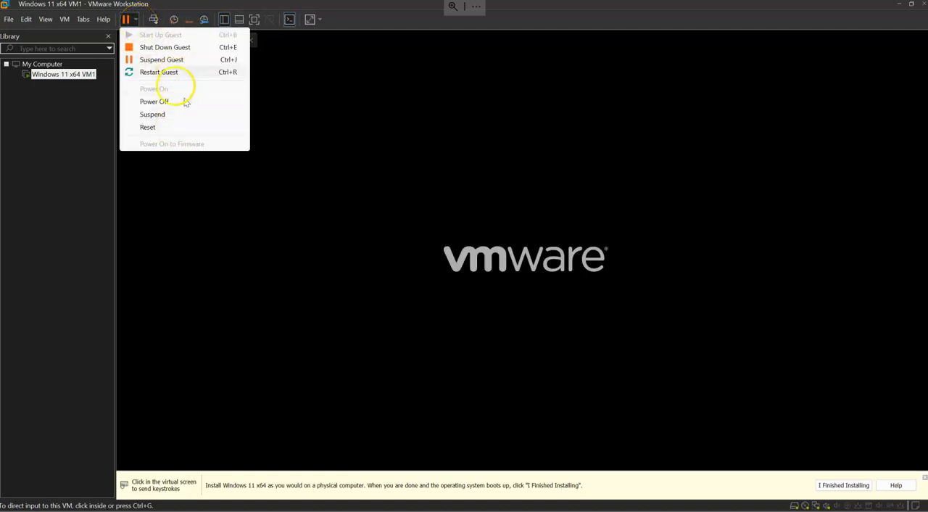
left_click(319, 258)
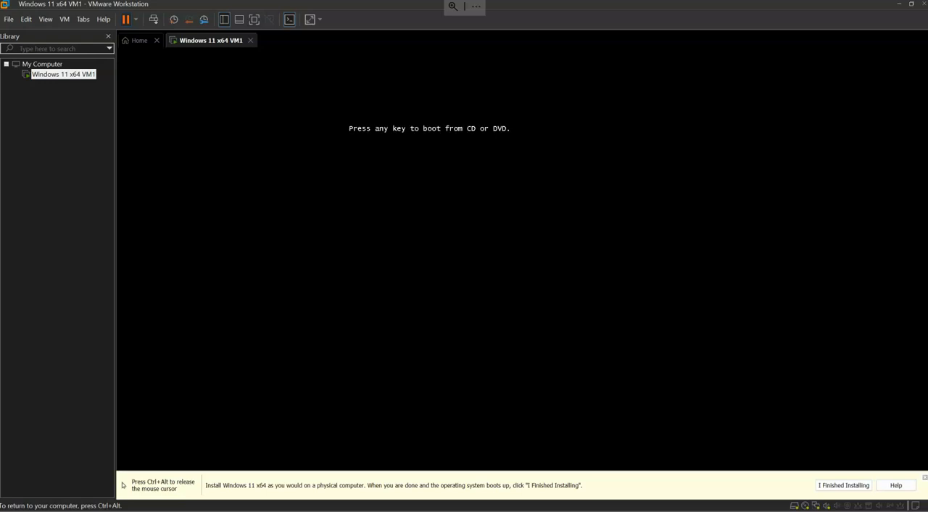
left_click(427, 251)
key("Return")
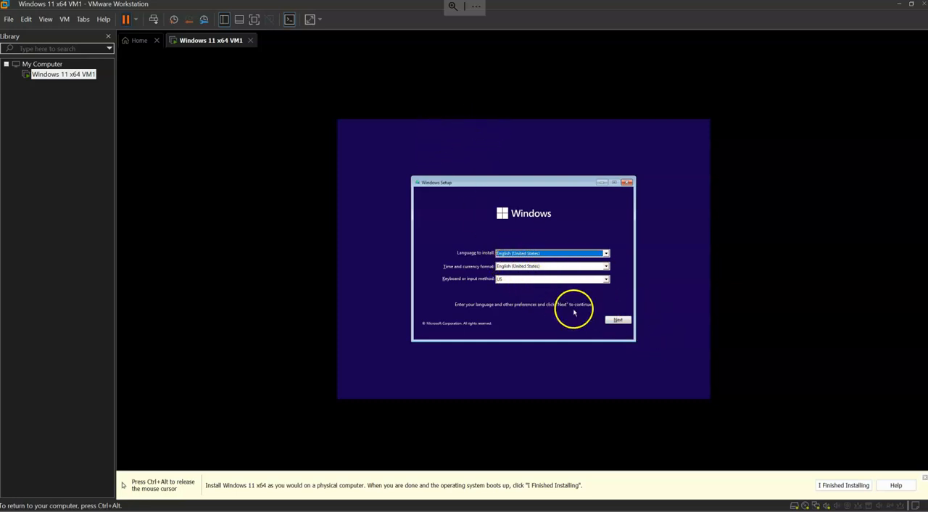
Start the Windows installation with English (United States) and the US keyboard, and accept the license terms.
left_click(619, 321)
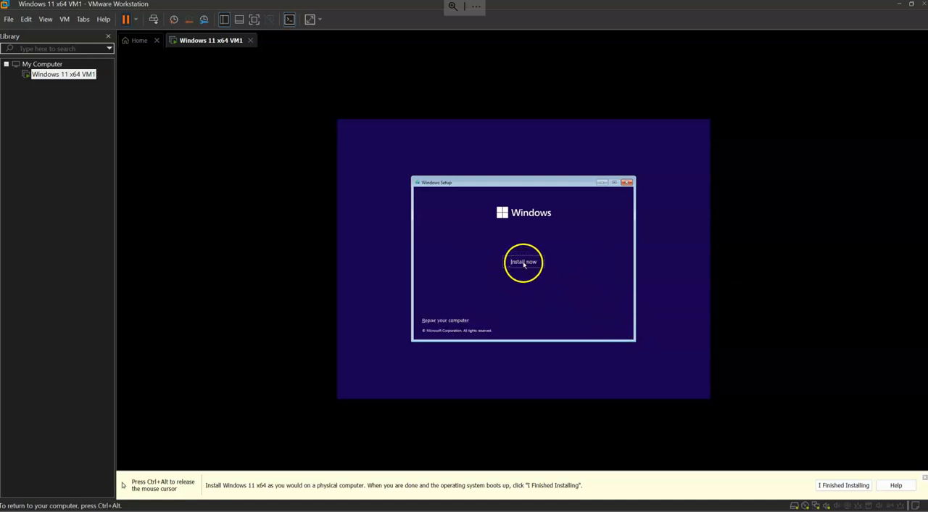
left_click(528, 262)
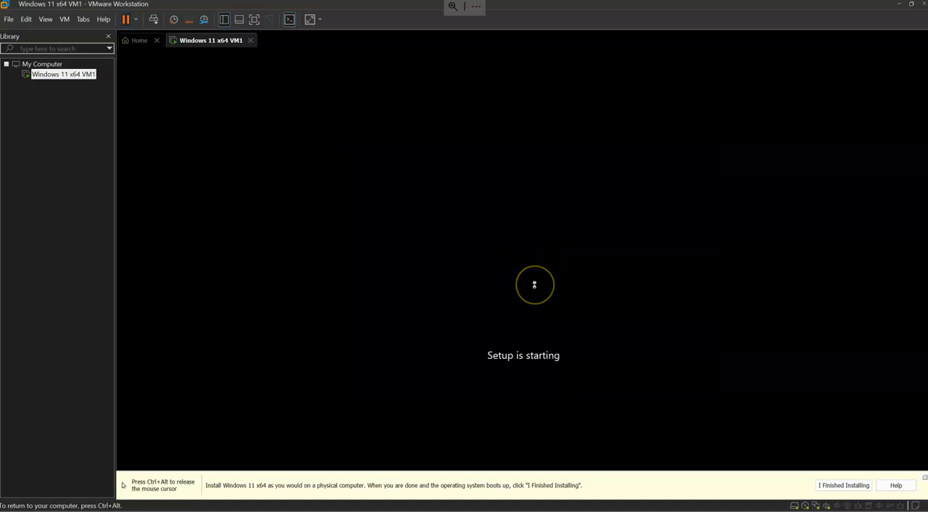
left_click(427, 308)
left_click(609, 322)
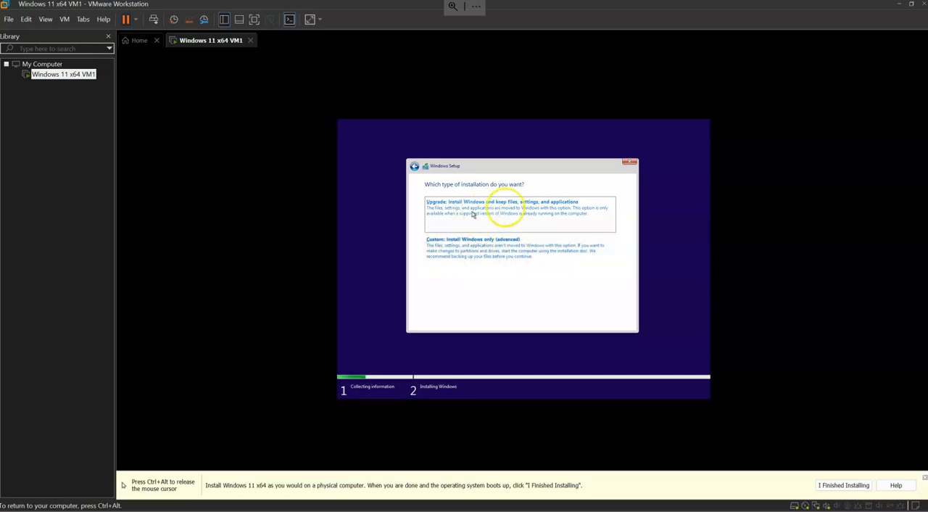
Choose the Custom: Install Windows only (advanced) installation and install Windows on Drive 0 Unallocated Space.
left_click(464, 261)
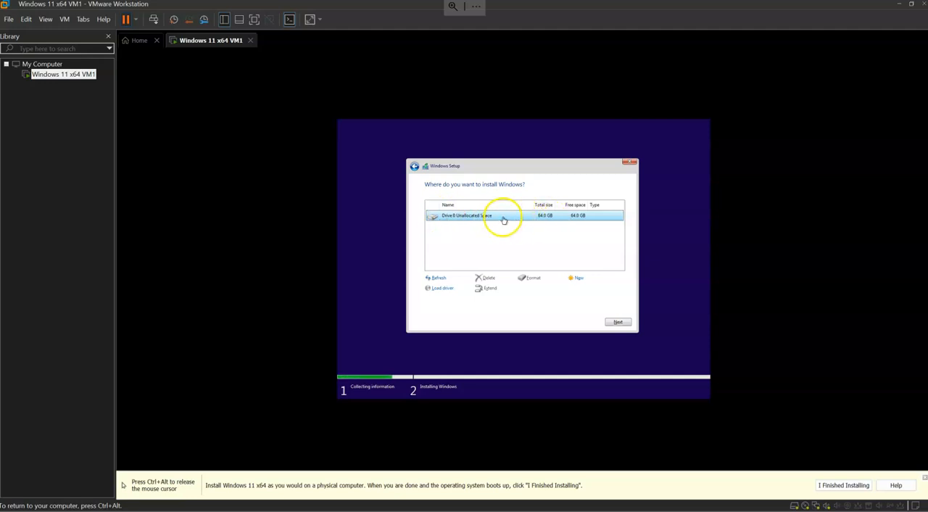
left_click(628, 323)
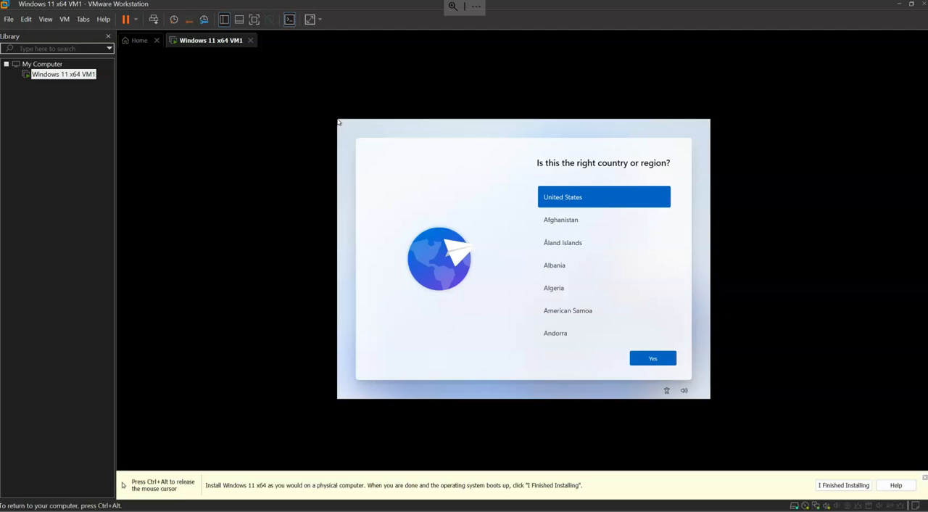
Return input to the virtual machine and confirm United States as the country or region.
key("ctrl+alt")
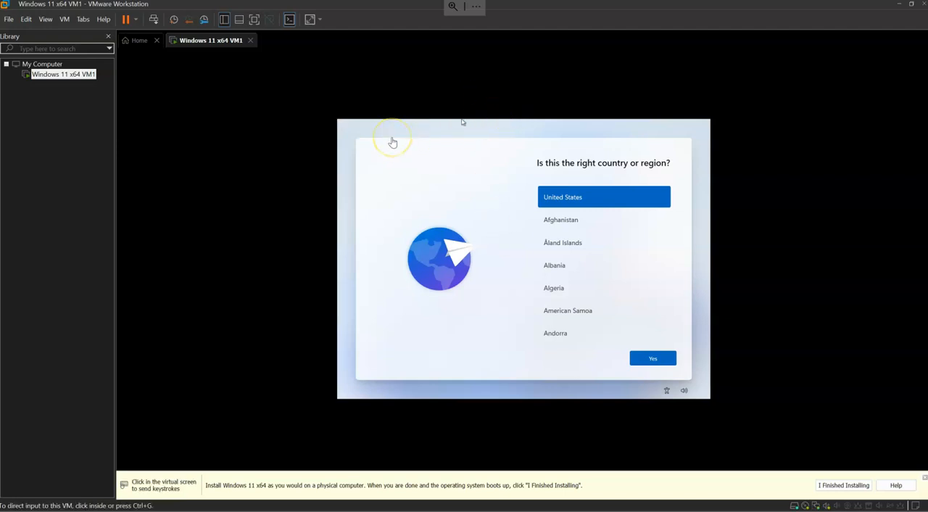
left_click(650, 365)
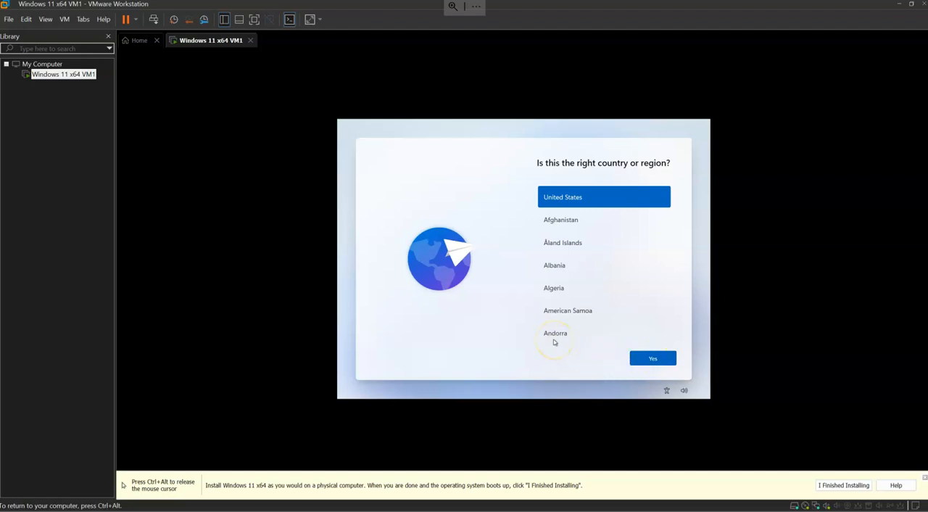
left_click(659, 362)
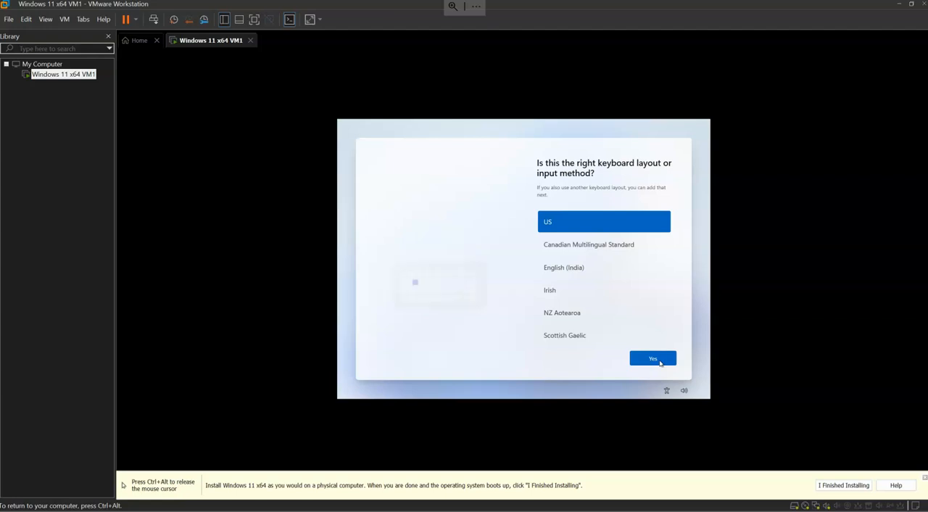
Confirm the US keyboard layout and skip adding a second keyboard layout.
left_click(660, 361)
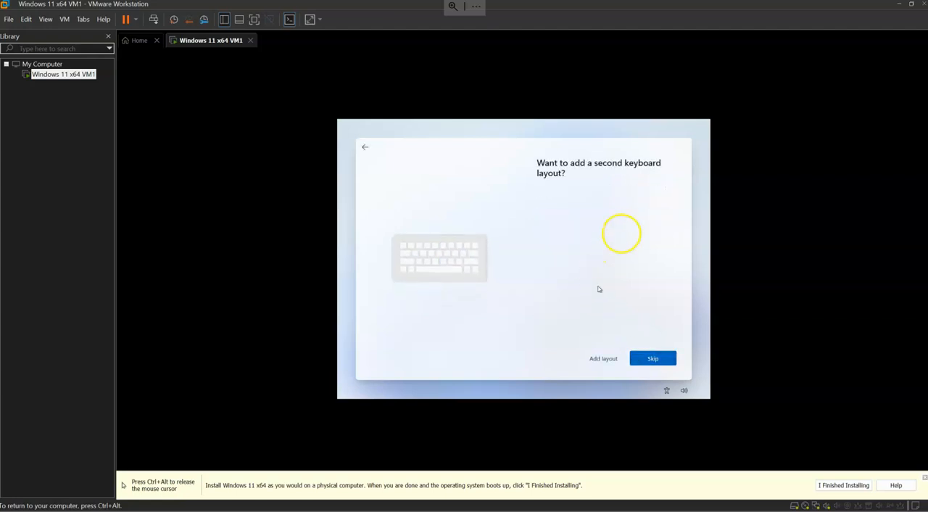
left_click(645, 362)
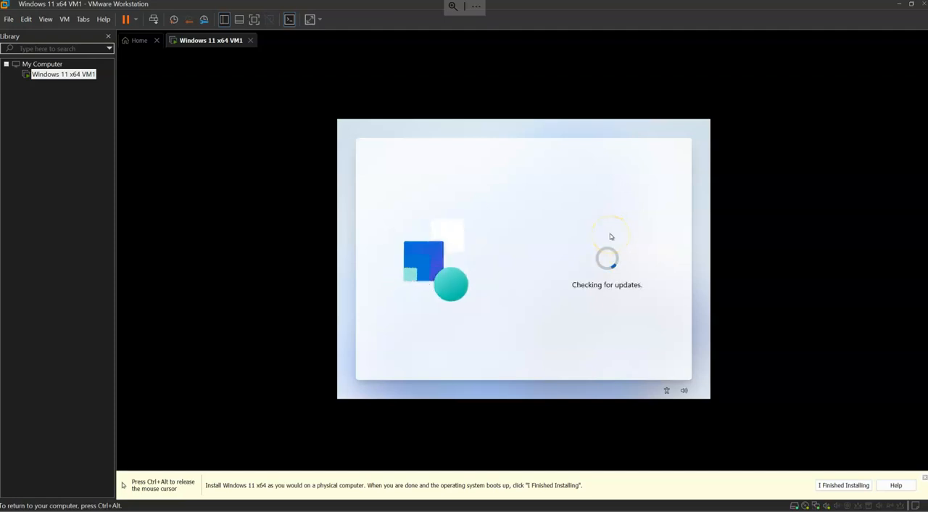
Release input from the virtual machine, open the settings of Windows 11 x64 VM1, and examine its memory, processors and hard disk.
key("ctrl+alt")
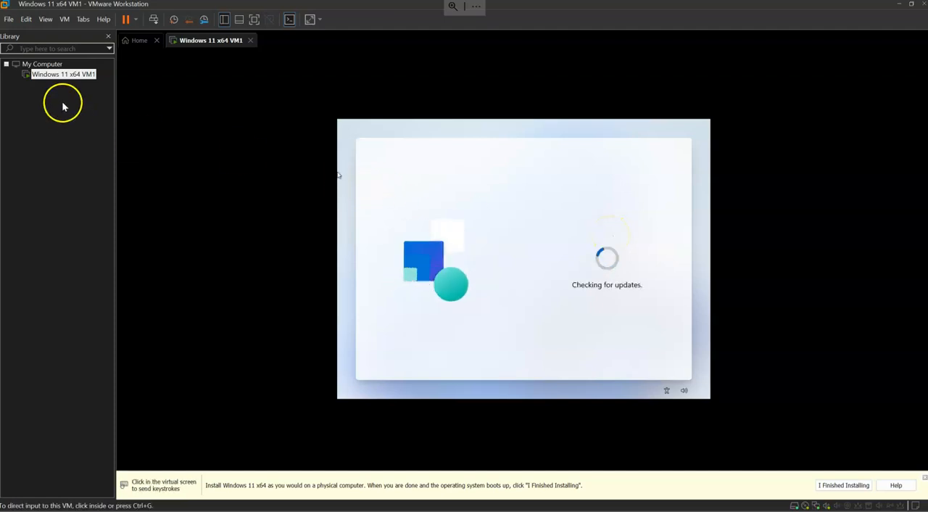
right_click(77, 80)
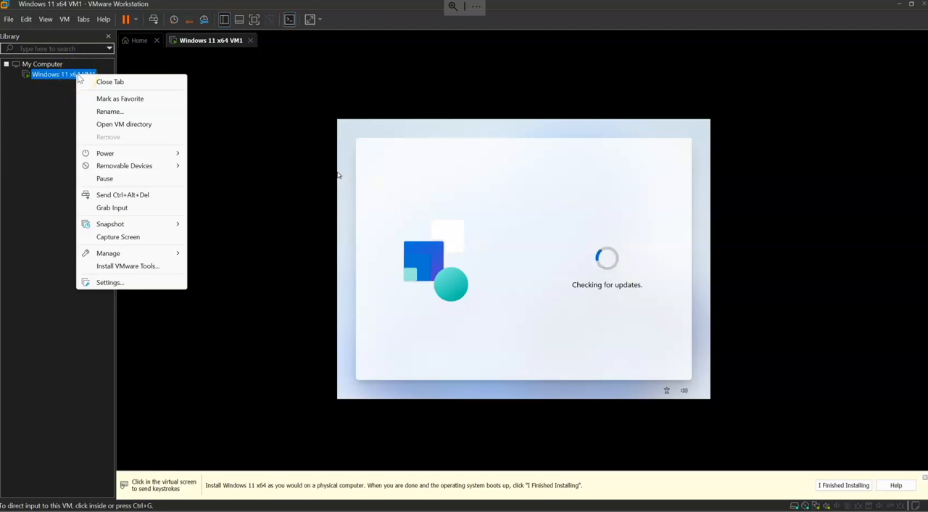
left_click(130, 280)
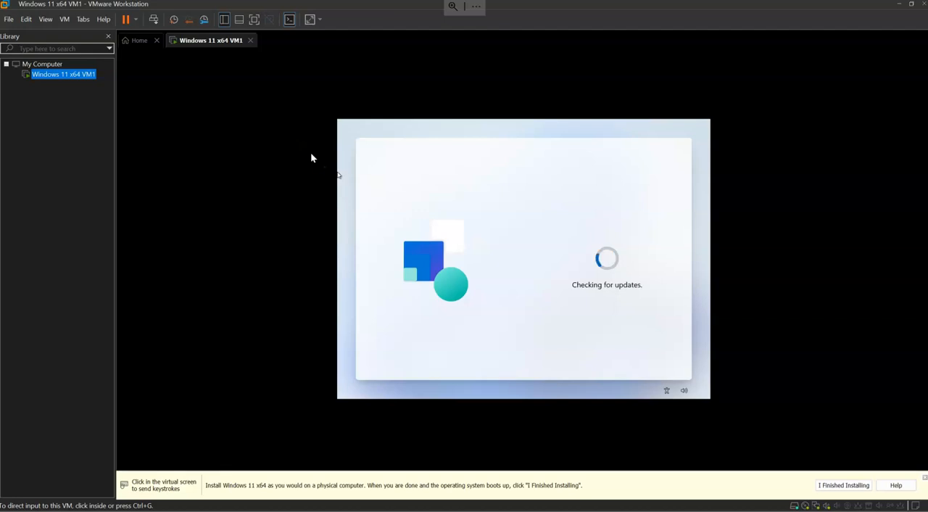
left_click_drag(460, 68, 221, 79)
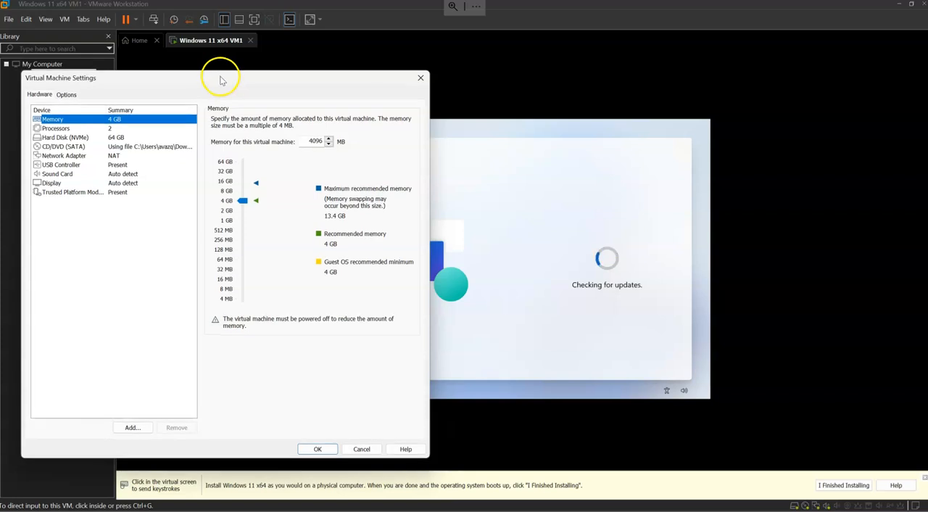
left_click_drag(116, 83, 185, 87)
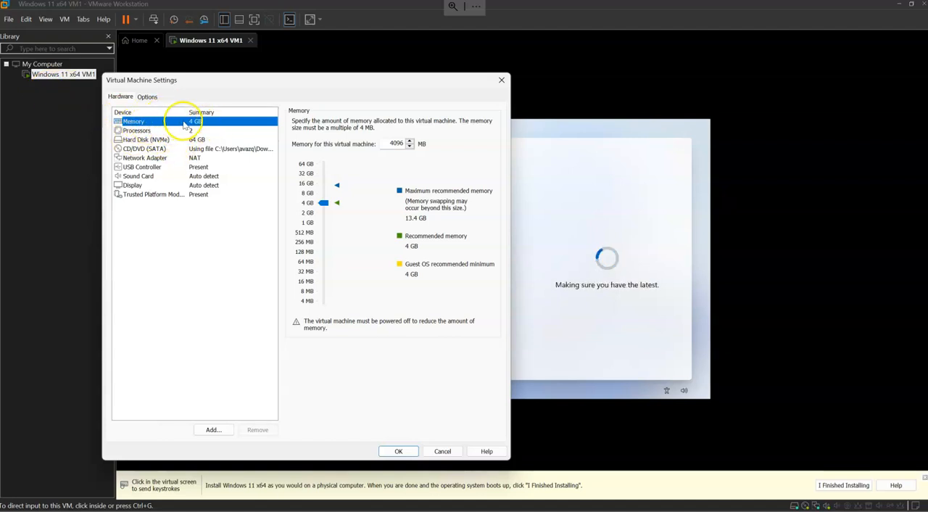
left_click(144, 131)
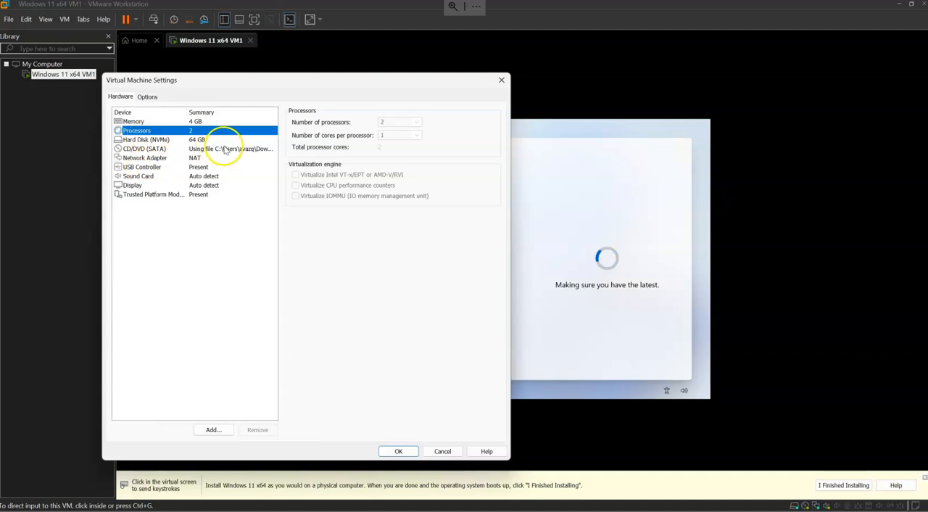
left_click(142, 139)
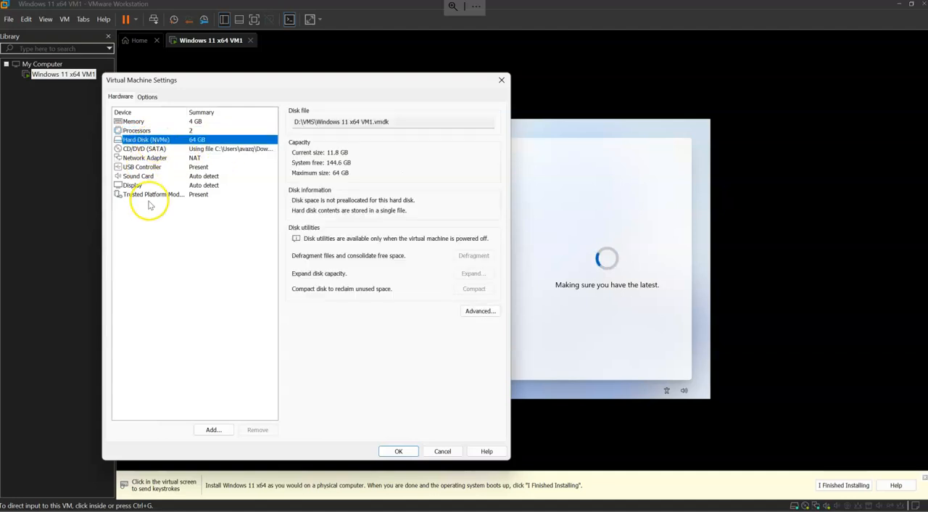
left_click_drag(302, 122, 391, 122)
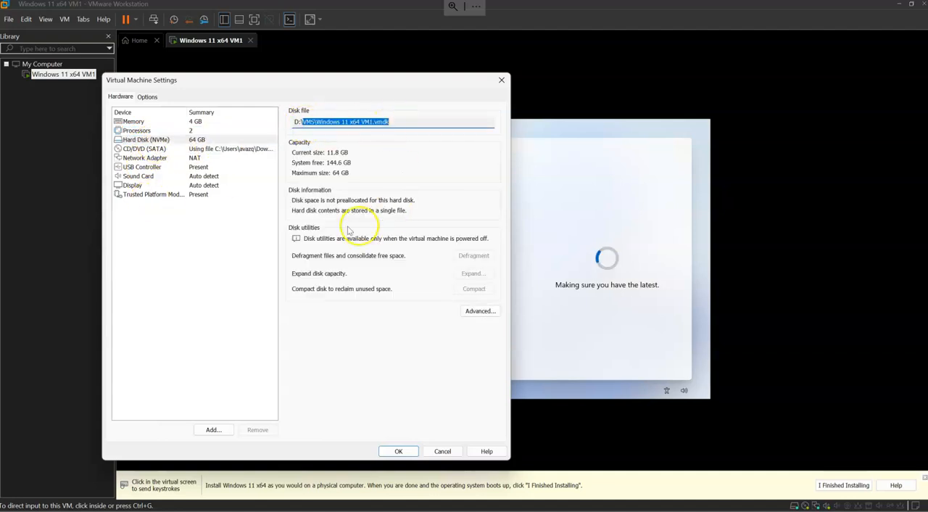
Review the CD/DVD, network adapter, USB controller, sound card, display and Trusted Platform Module settings, and close the settings.
left_click(145, 149)
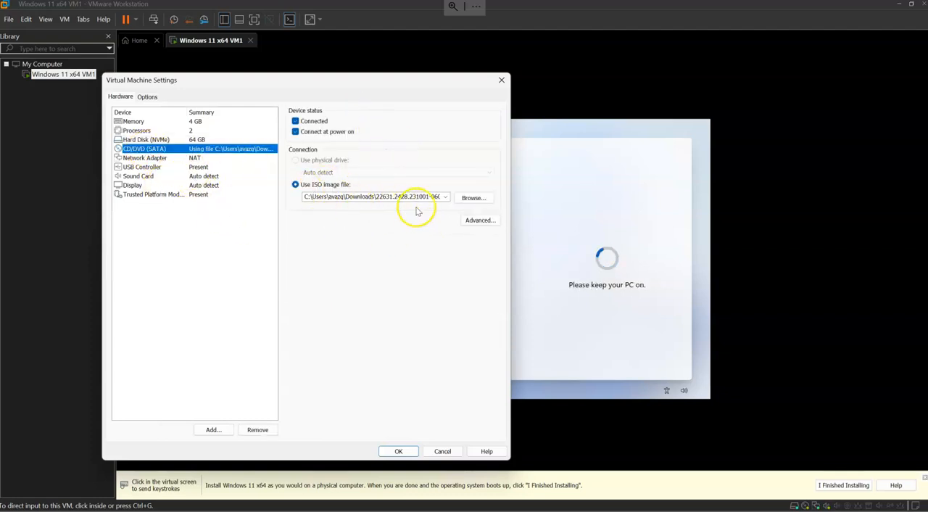
left_click(192, 158)
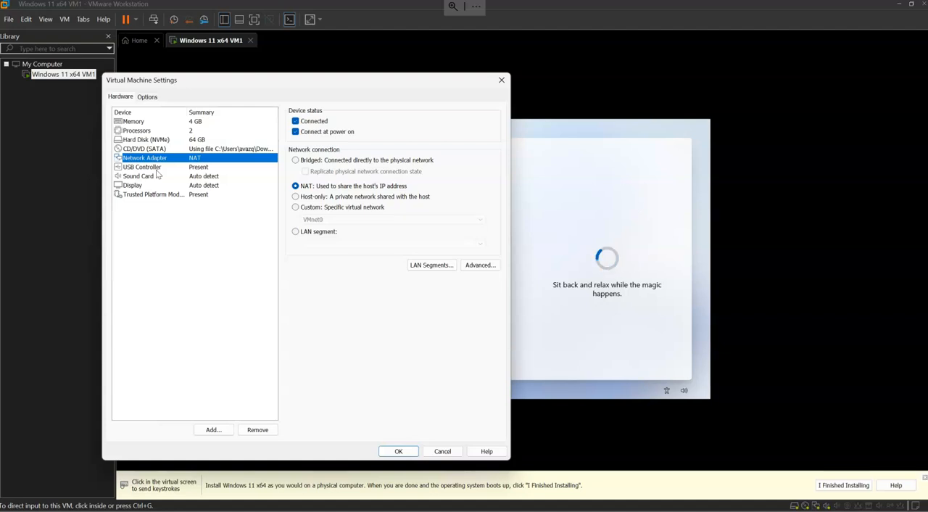
left_click(157, 170)
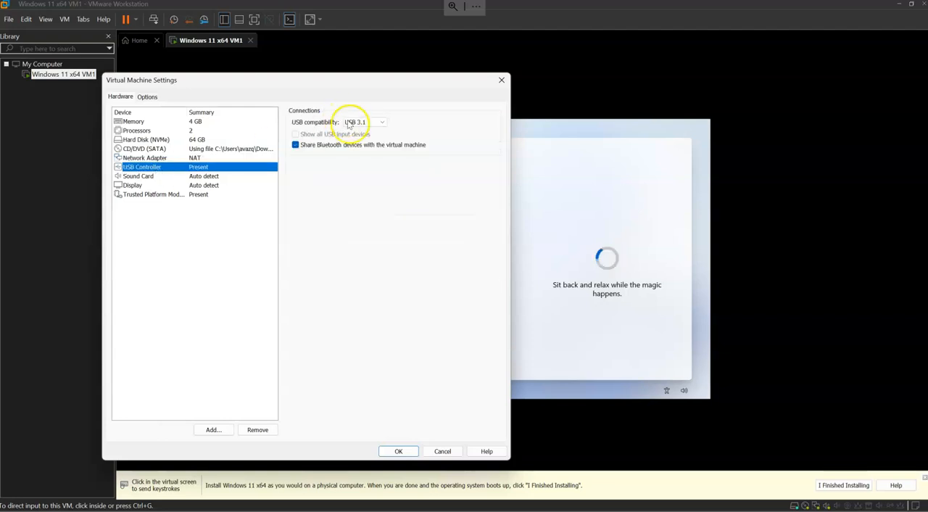
left_click(147, 177)
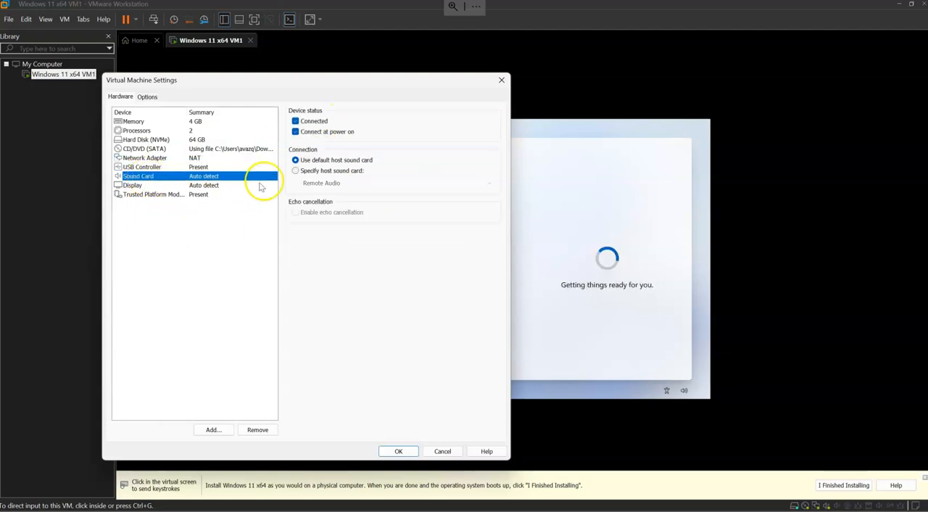
left_click(142, 195)
left_click(154, 185)
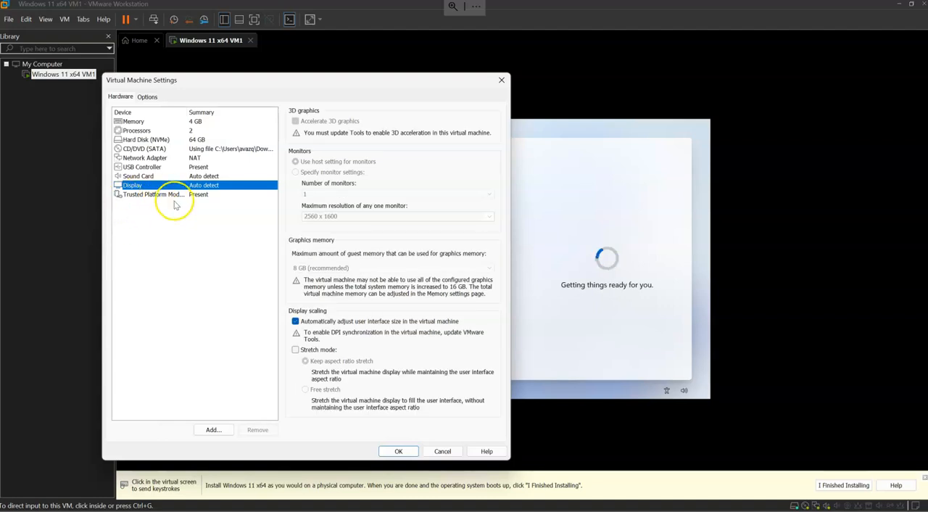
left_click(171, 196)
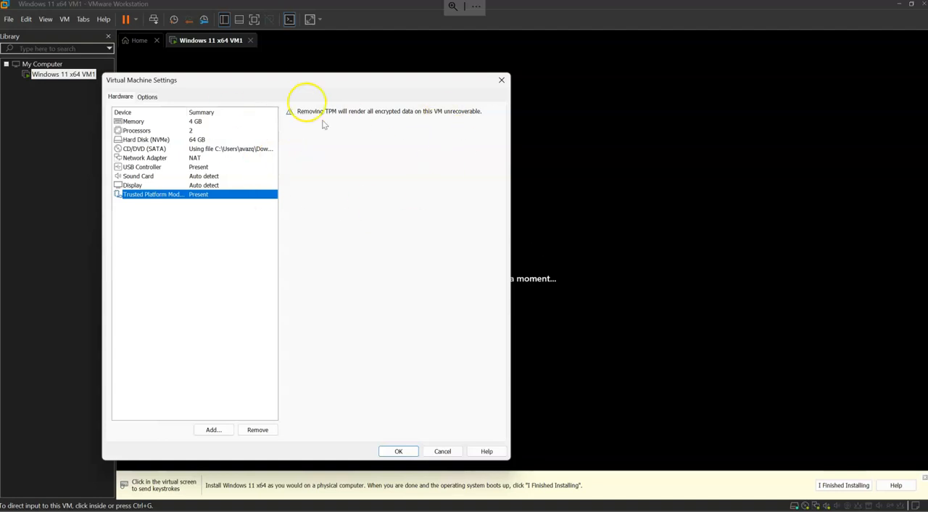
left_click(501, 80)
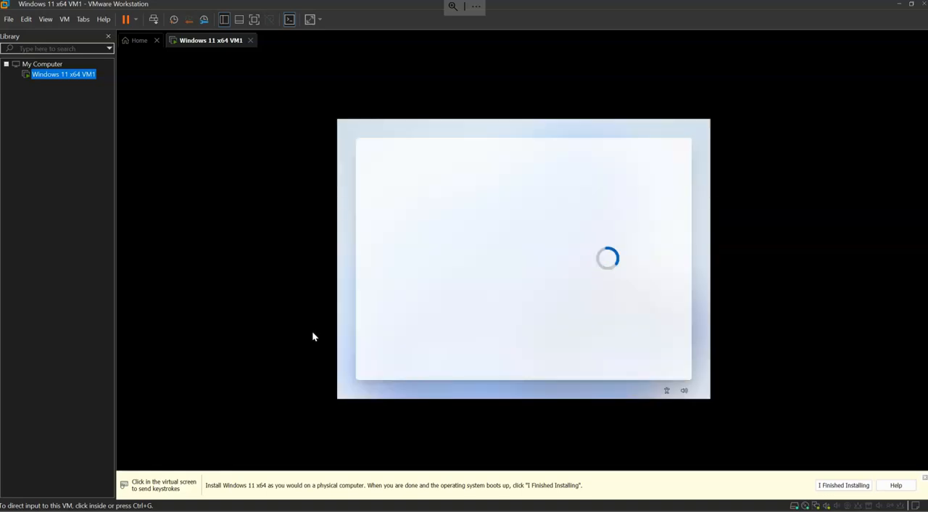
Sign in to Windows setup with the work or school account by entering the account's e-mail and password.
left_click(555, 267)
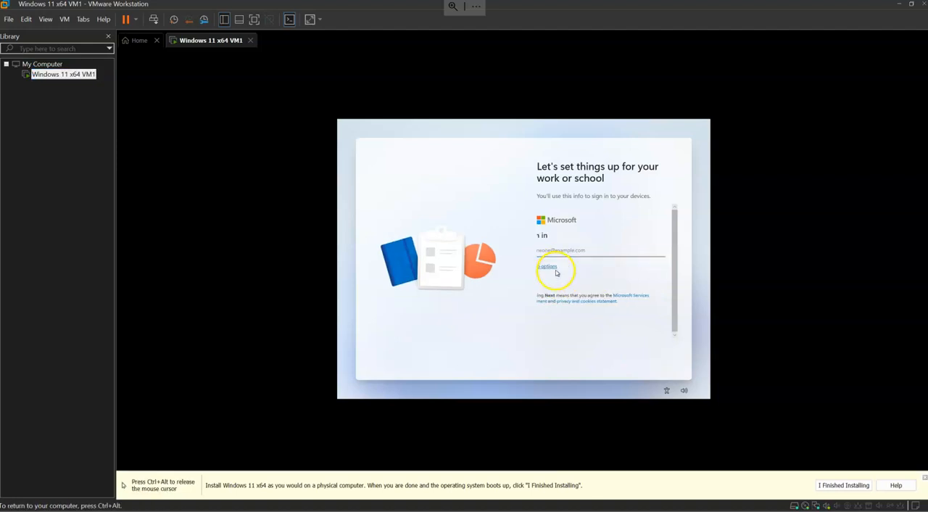
left_click(565, 282)
type("a")
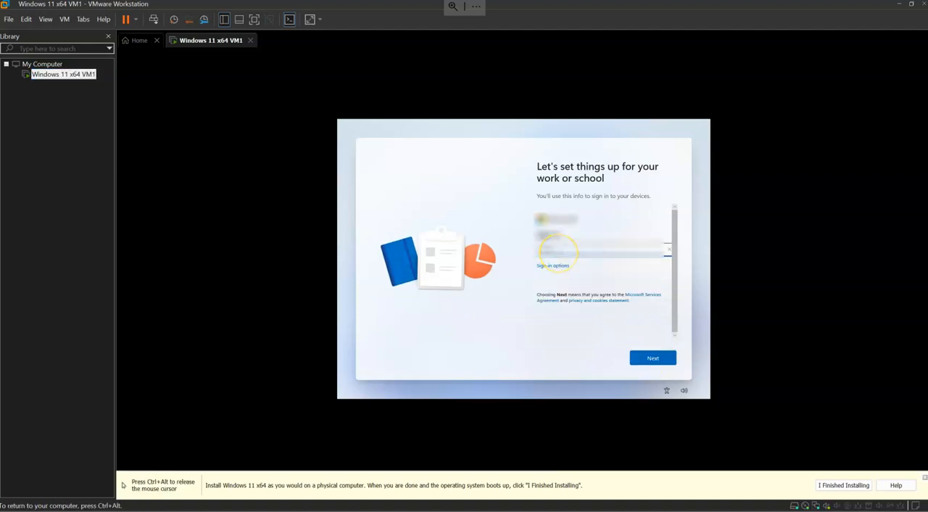
key("Return")
type("•••••••••••••")
key("Return")
type("••••••••••••")
key("Return")
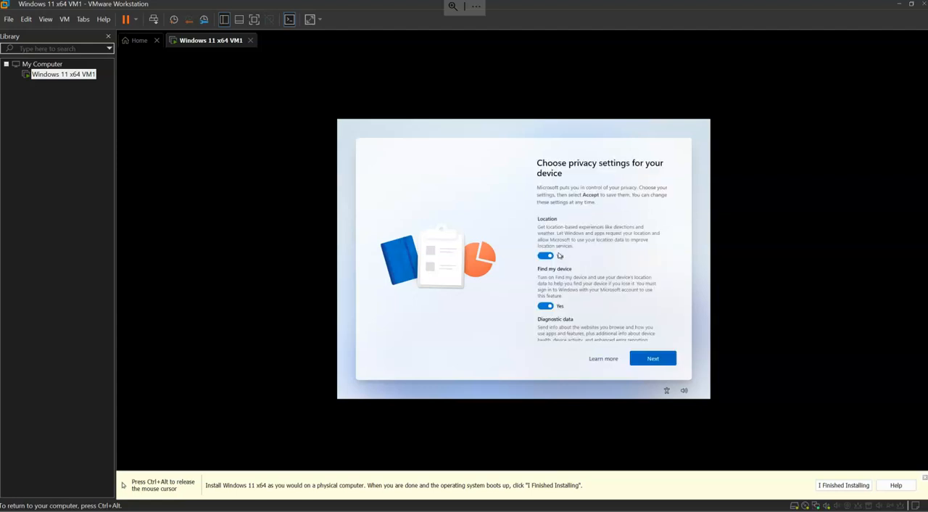
Turn off Location, Find my device and the two privacy options below them, and accept the device's privacy settings.
left_click(546, 256)
left_click(545, 305)
scroll(545, 290, "down", 2)
left_click(545, 266)
left_click(545, 311)
scroll(546, 305, "down", 2)
scroll(546, 290, "down", 2)
left_click(652, 357)
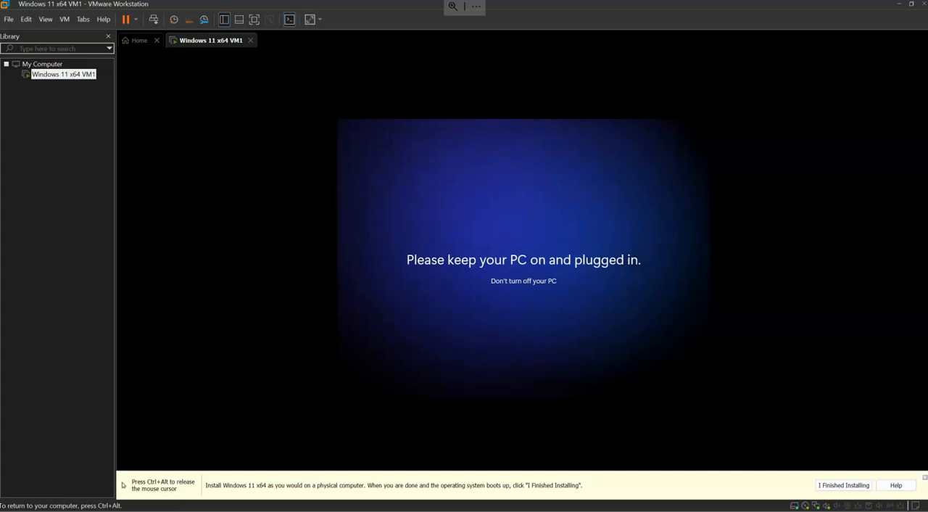
Set up the Windows Hello PIN by entering and confirming the PIN, and finish the Windows setup.
left_click(653, 359)
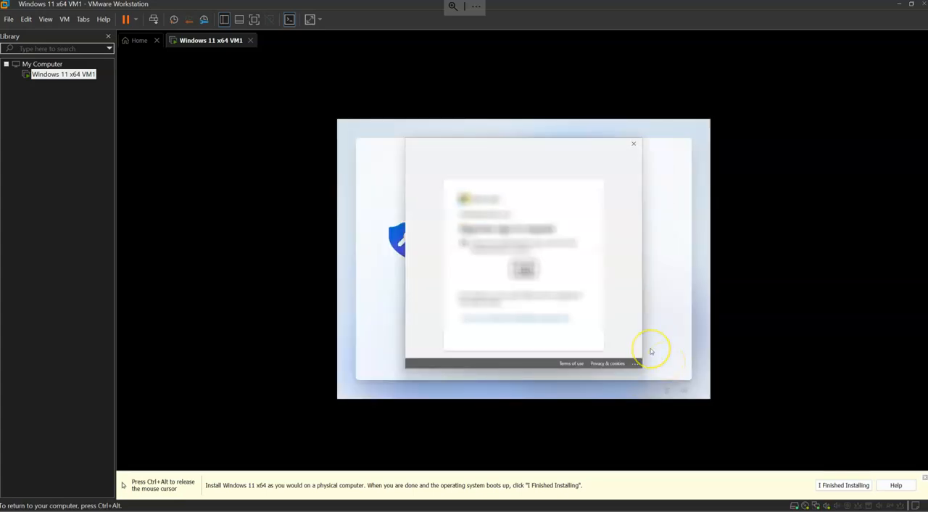
type("••••••")
key("Tab")
type("••••••")
left_click(651, 356)
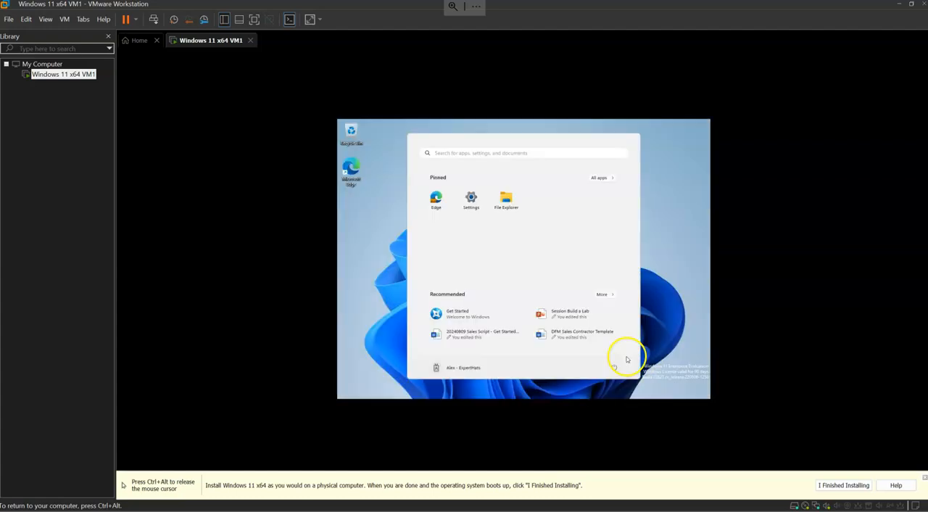
left_click(694, 276)
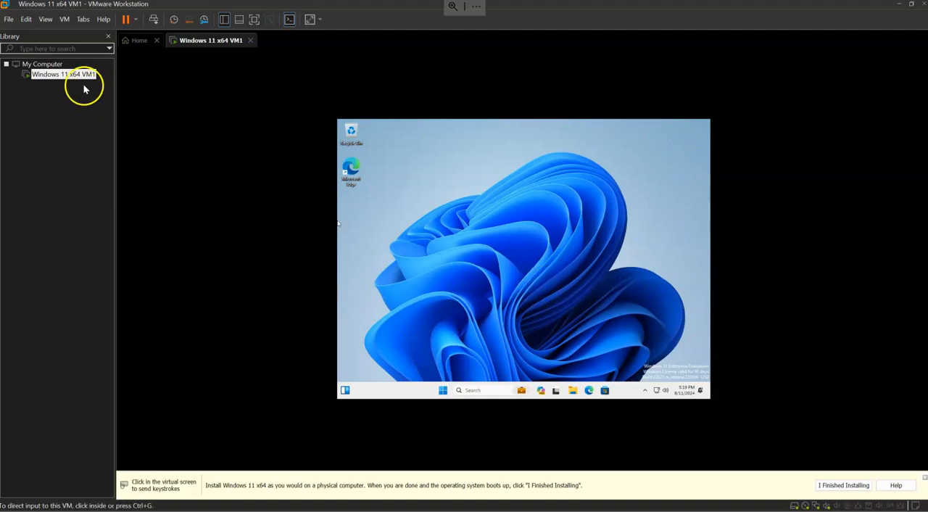
Return input to the virtual machine and view the Start menu on the new Windows 11 desktop.
left_click(572, 303)
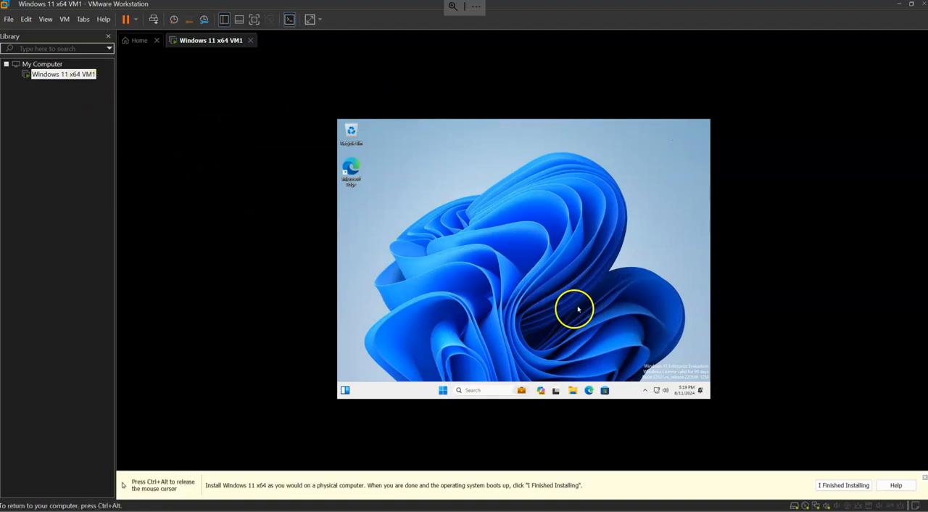
left_click(443, 390)
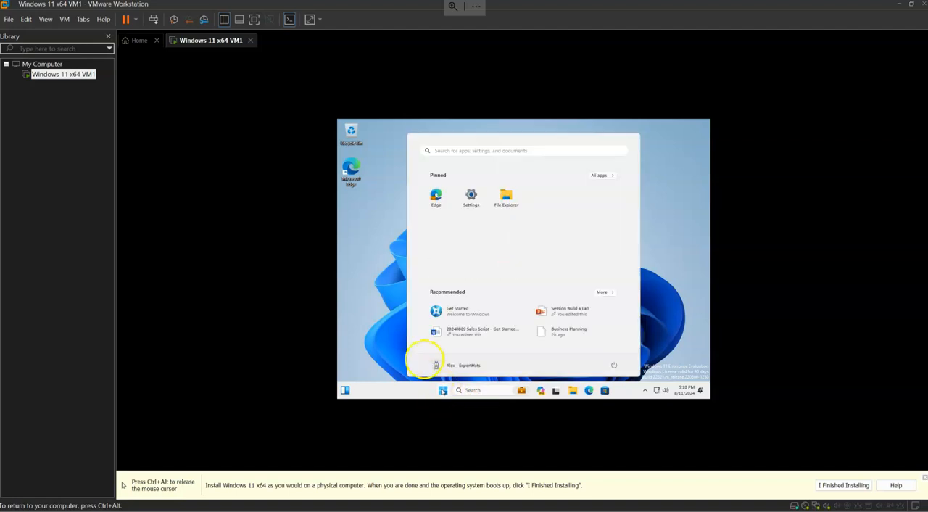
left_click(374, 254)
Release input from the virtual machine and start the VMware Tools installation for Windows 11 x64 VM1.
key("ctrl+alt")
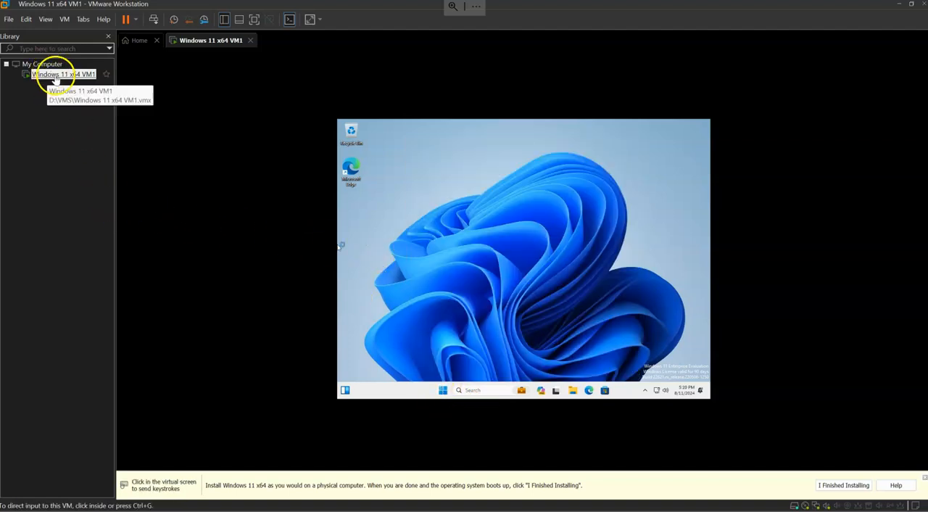
right_click(52, 74)
left_click(131, 267)
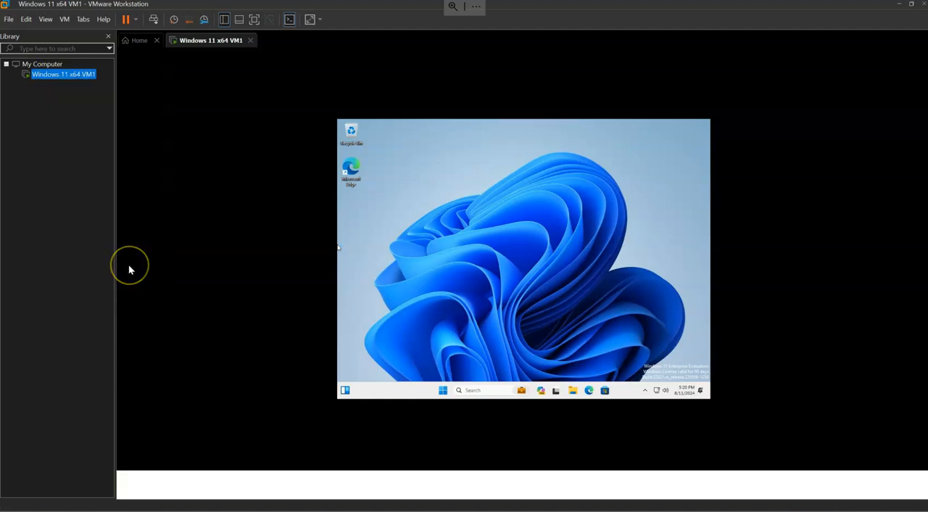
Run setup64.exe from the VMware Tools DVD drive (D:) inside the virtual machine and allow it to make changes.
left_click(531, 282)
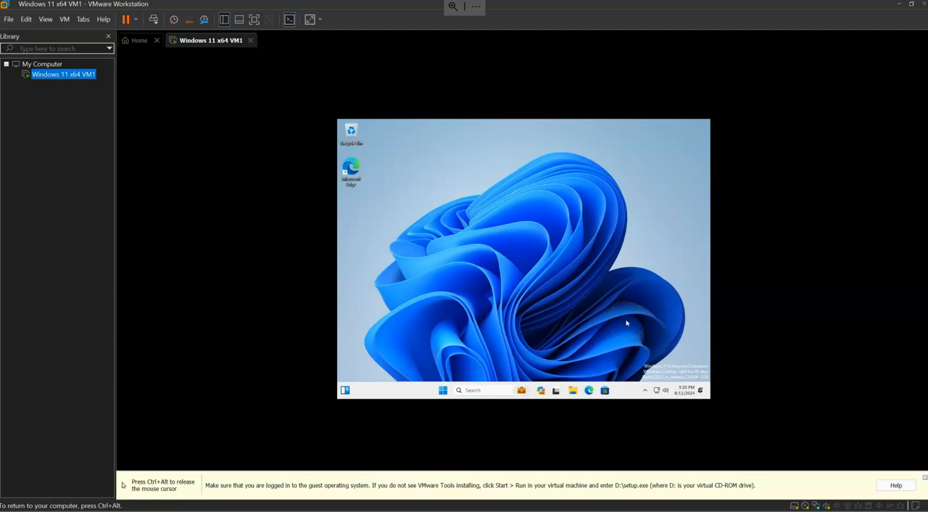
left_click(443, 393)
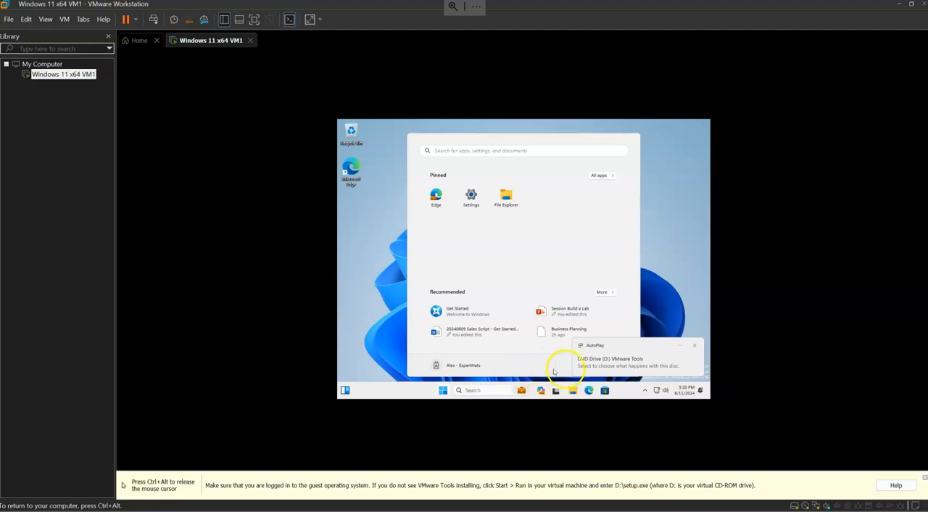
left_click(631, 366)
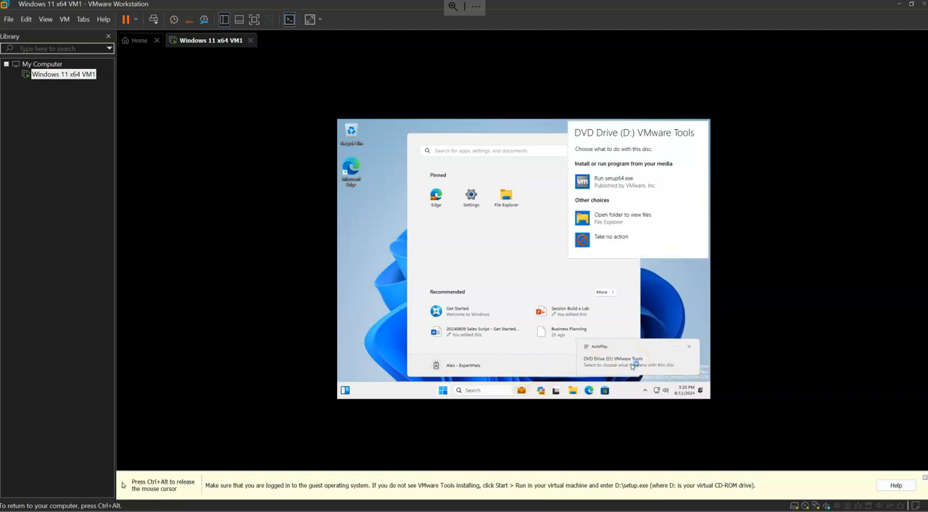
left_click(623, 183)
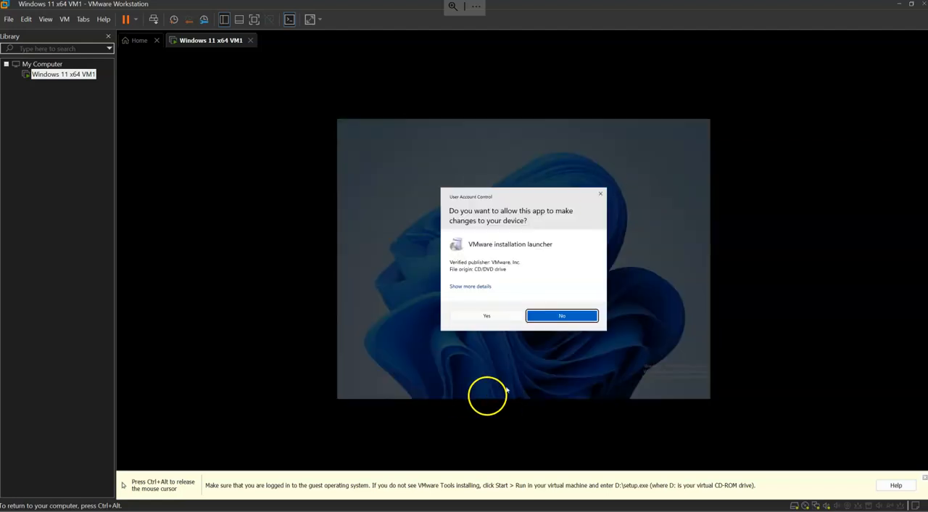
left_click(486, 316)
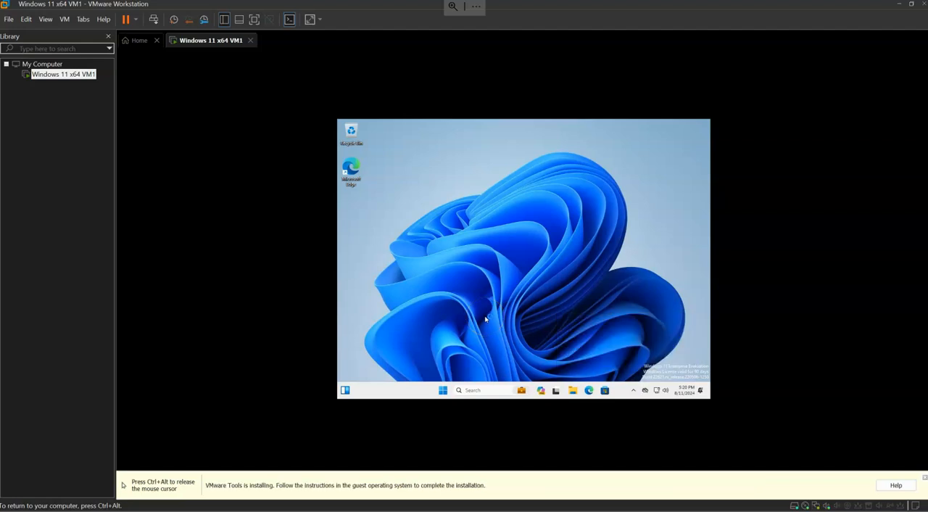
Complete the VMware Tools Setup wizard and restart the virtual machine.
left_click(558, 312)
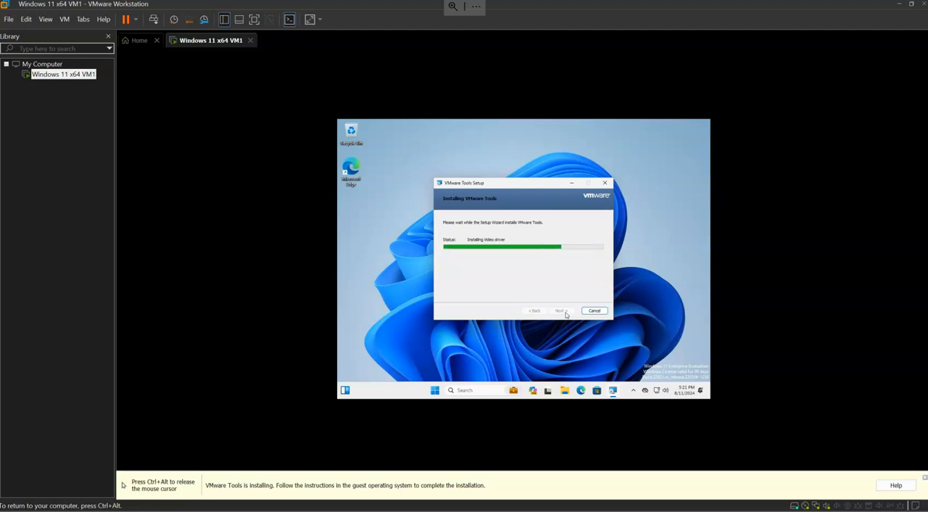
left_click(566, 316)
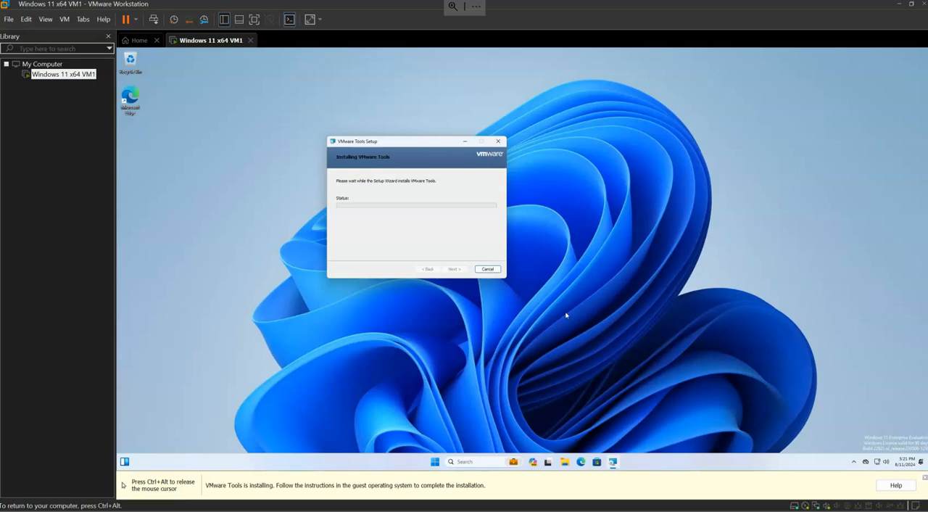
left_click(454, 269)
left_click(500, 288)
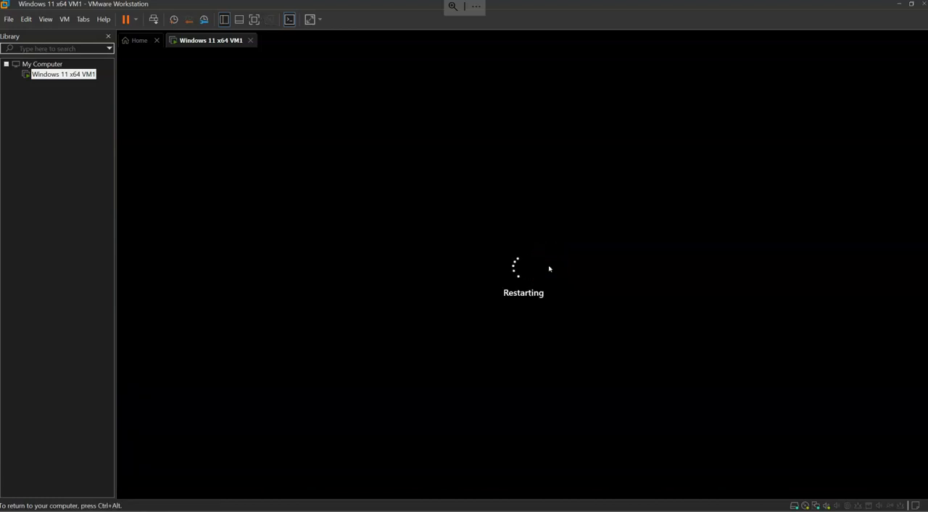
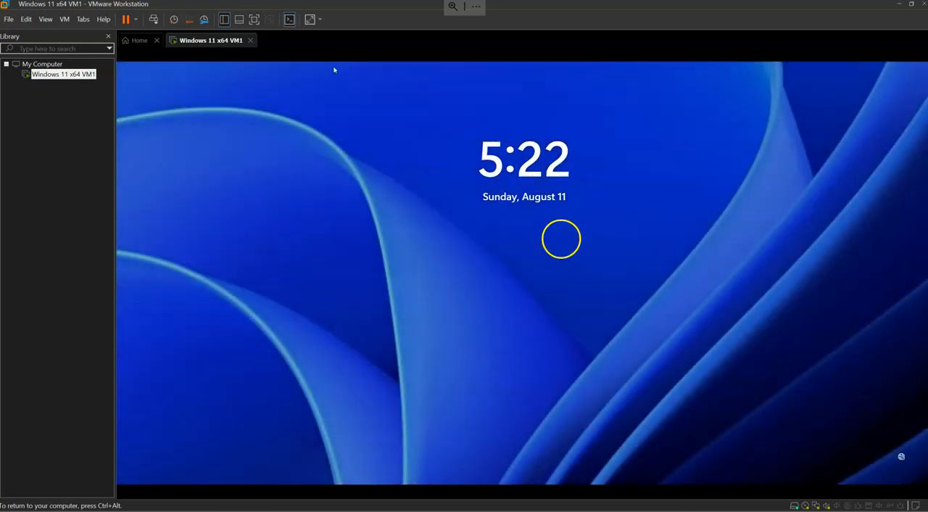
Sign in to Windows 11 inside the virtual machine by entering the account PIN.
left_click(561, 239)
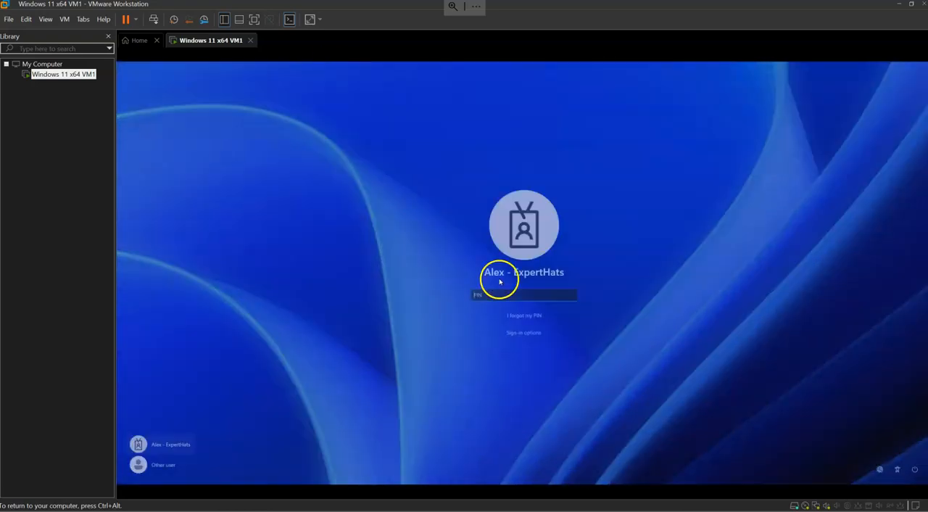
type("••••")
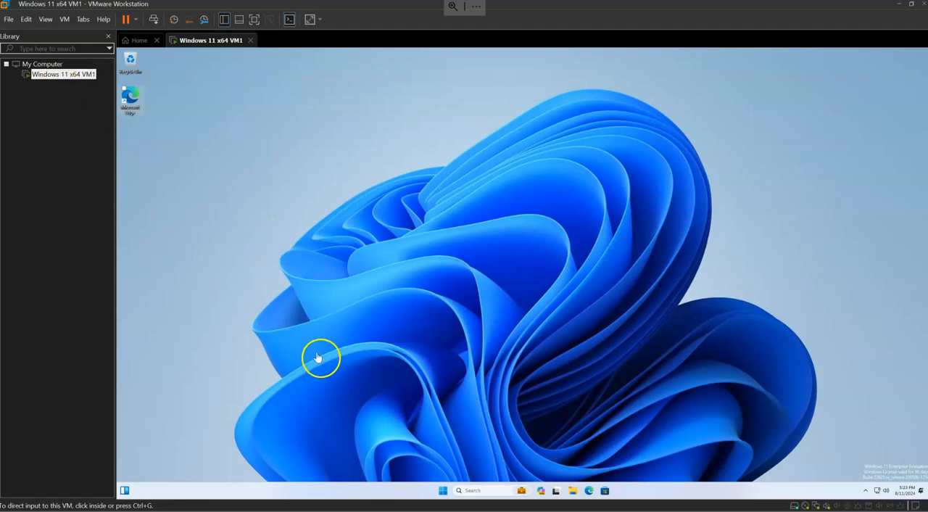
Shut down Windows 11 inside the virtual machine and dismiss the Removable Devices hint.
left_click(443, 491)
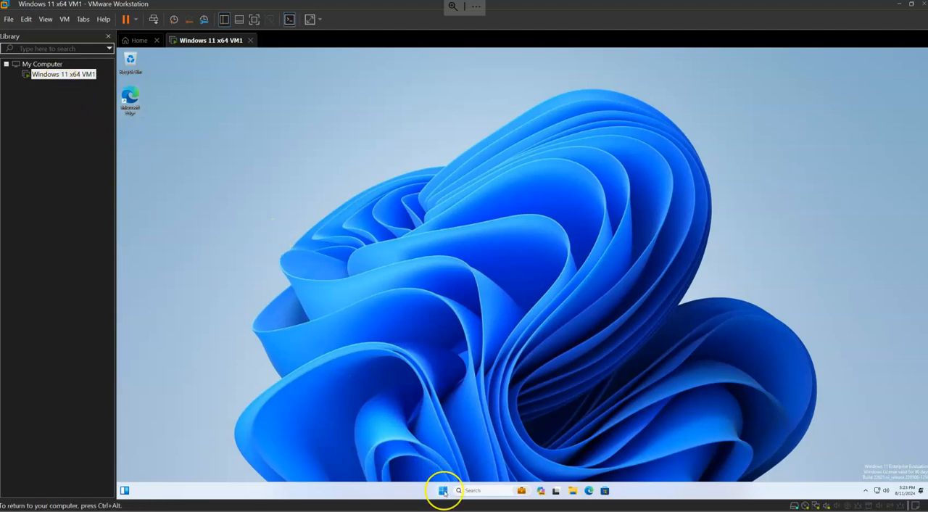
left_click(443, 491)
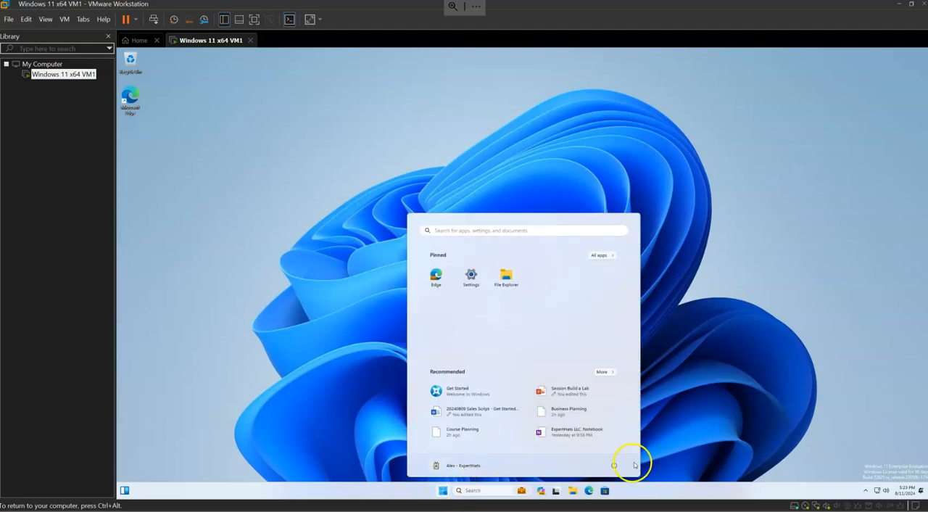
left_click(615, 465)
left_click(615, 439)
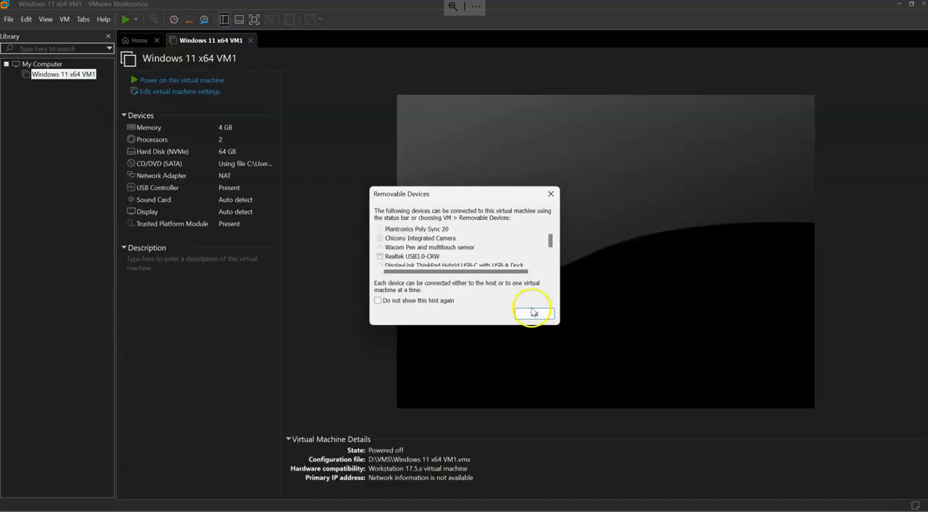
left_click(534, 312)
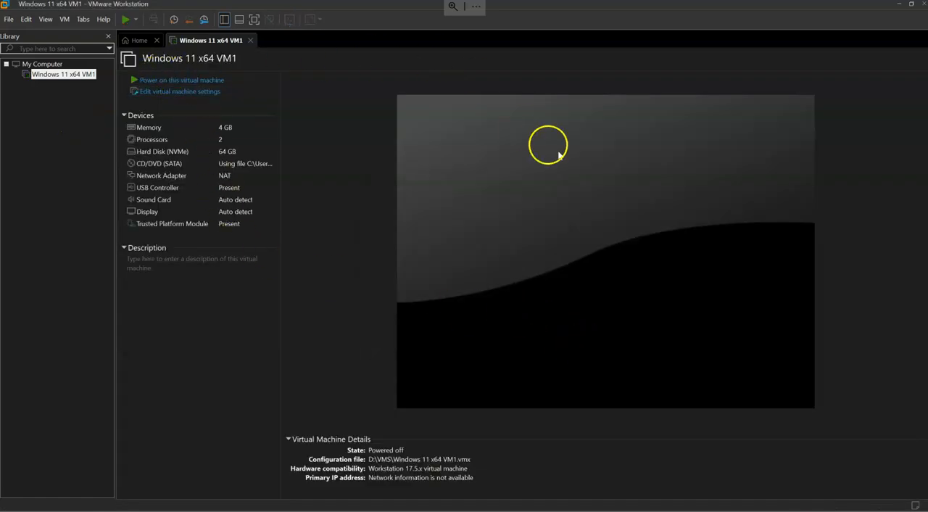
Start cloning Windows 11 x64 VM1 from its current state, as a full clone.
right_click(72, 75)
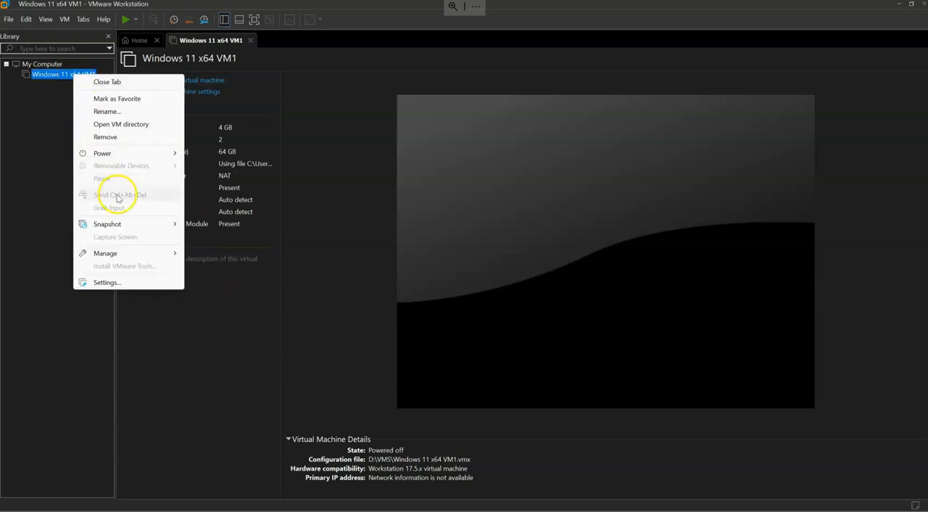
mouse_move(155, 253)
left_click(214, 270)
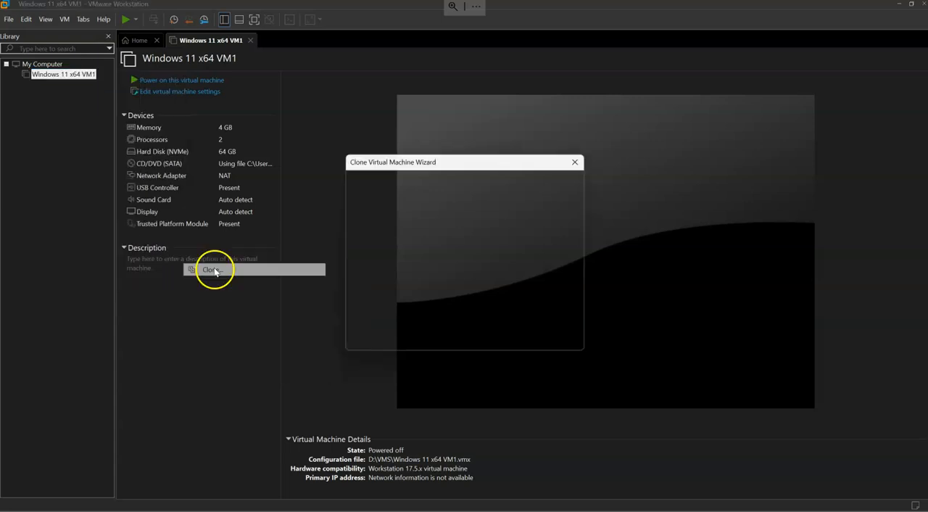
left_click(507, 338)
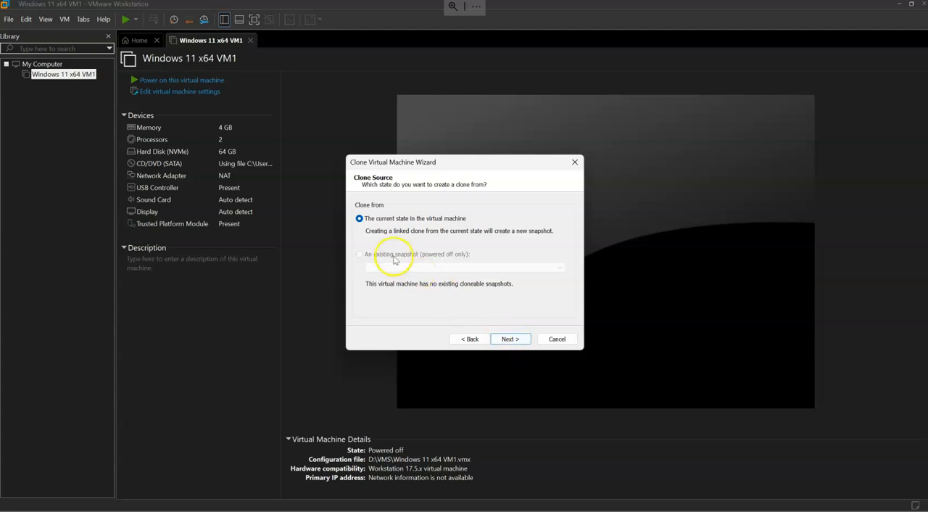
left_click(513, 339)
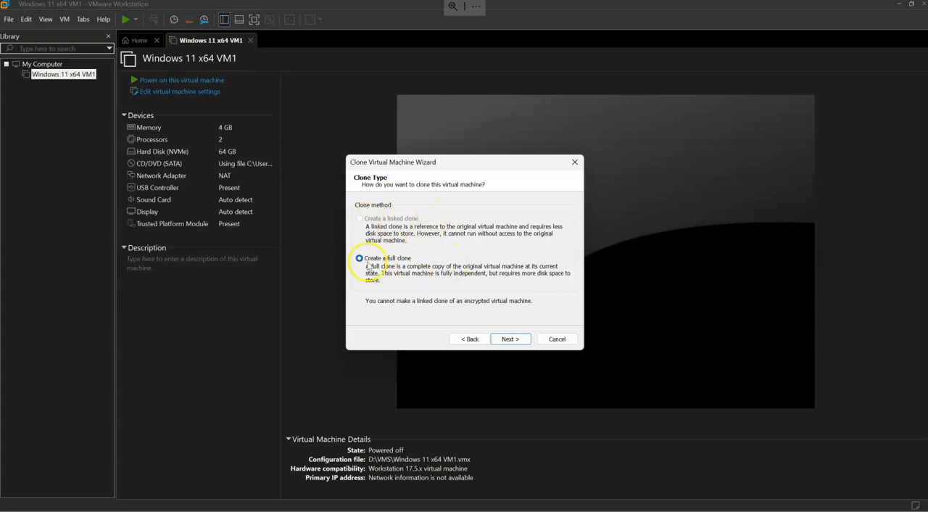
left_click(518, 340)
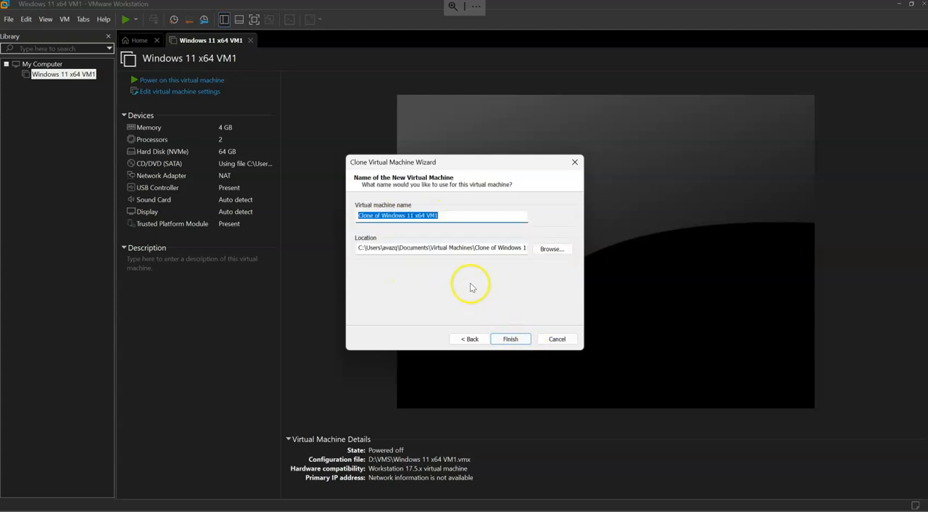
Name the new virtual machine Windows 11 x64 VM2 and copy that name.
left_click(377, 215)
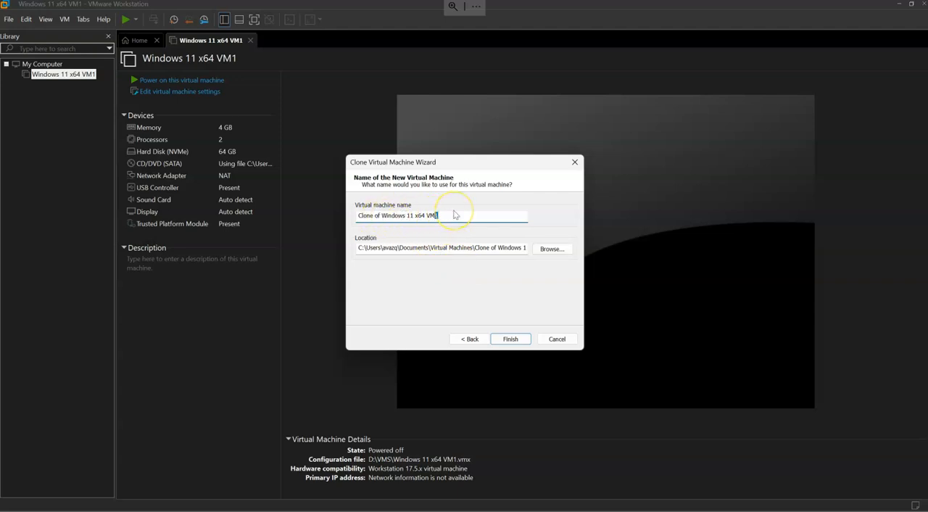
left_click_drag(378, 215, 342, 218)
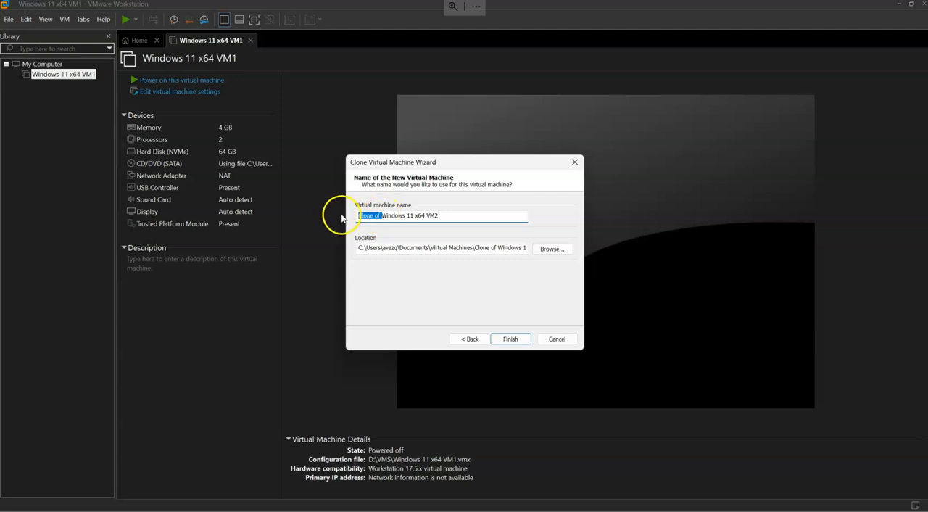
key("BackSpace")
left_click_drag(441, 215, 343, 214)
key("ctrl+c")
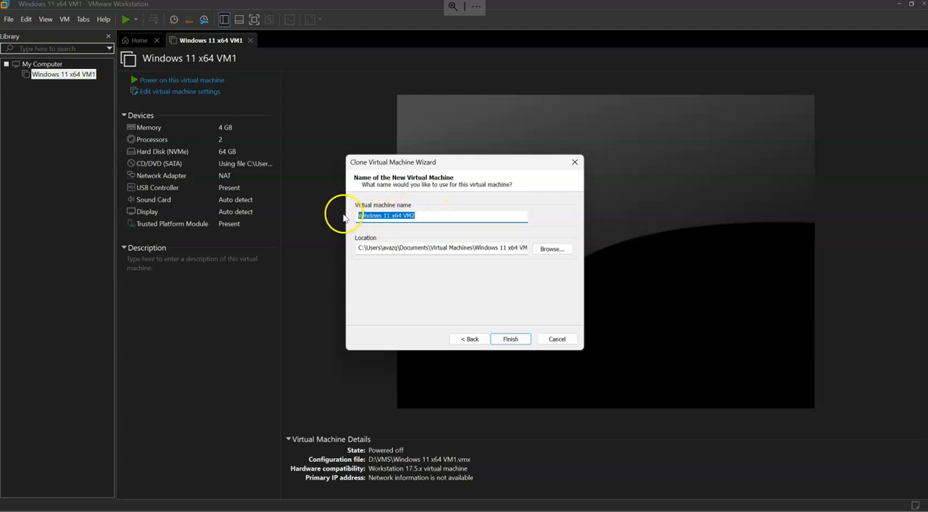
Browse for the clone's location and select the VMS folder on drive D.
left_click(550, 249)
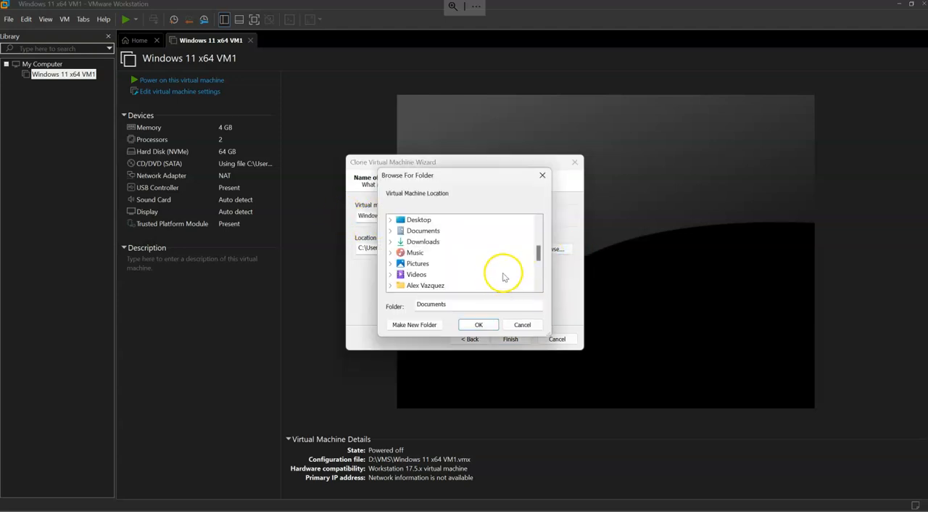
scroll(391, 259, "down", 2)
left_click(390, 230)
left_click(399, 243)
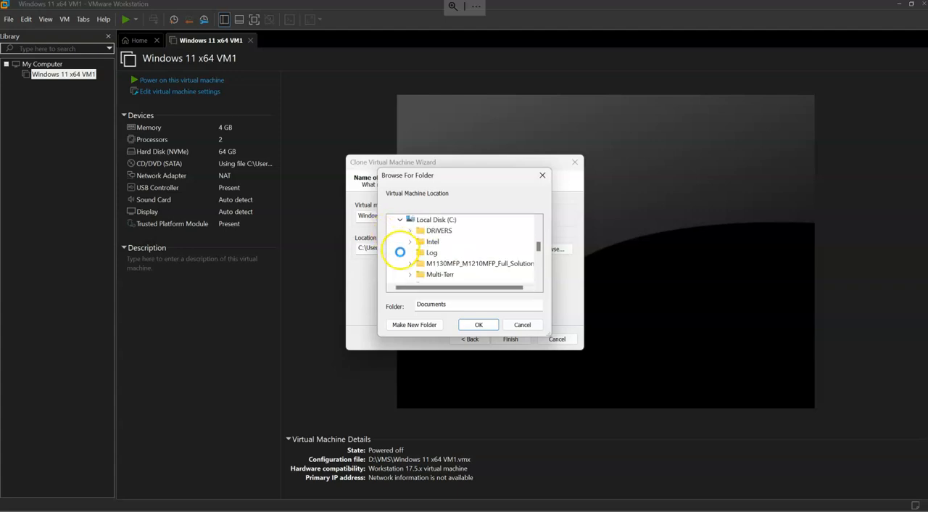
scroll(418, 263, "down", 2)
scroll(417, 260, "up", 3)
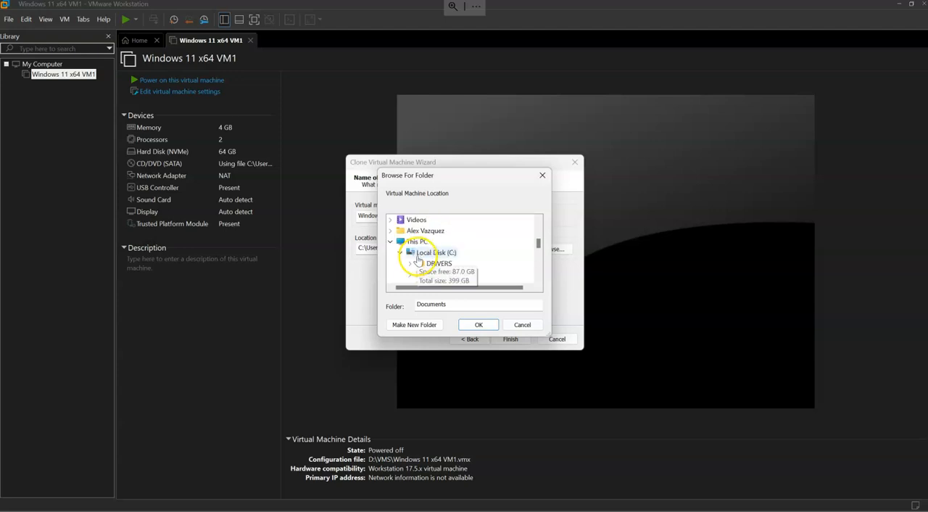
left_click(399, 253)
left_click(400, 263)
scroll(441, 276, "down", 5)
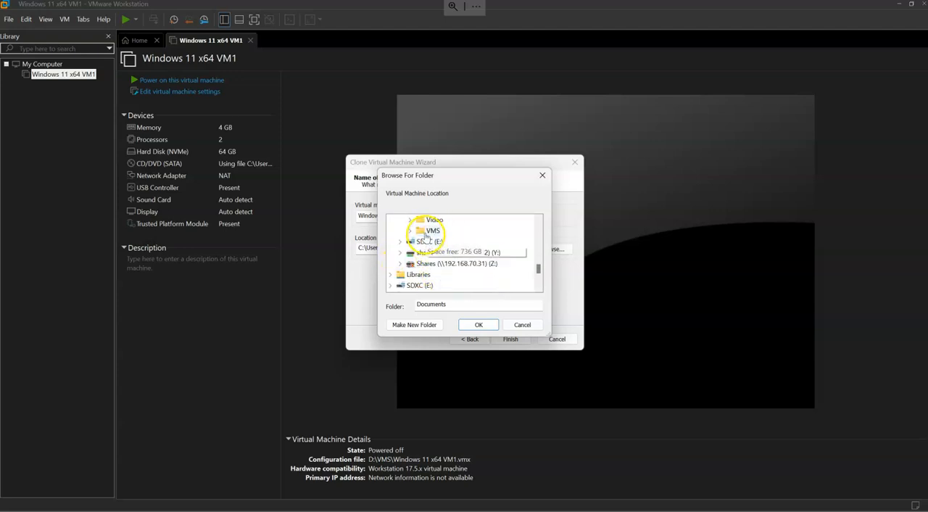
double_click(428, 230)
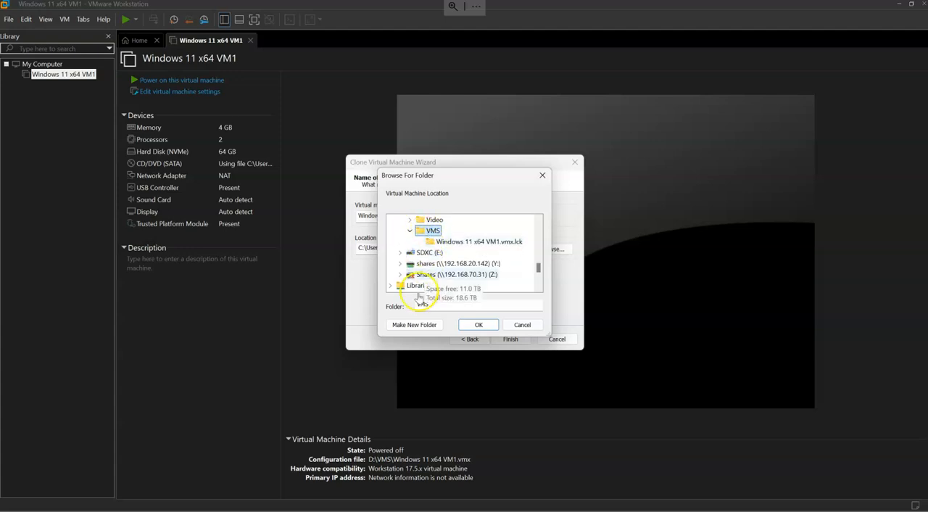
Create the folder Windows 11 x64 VM2 inside VMS as the clone's location and complete the cloning wizard.
left_click(407, 324)
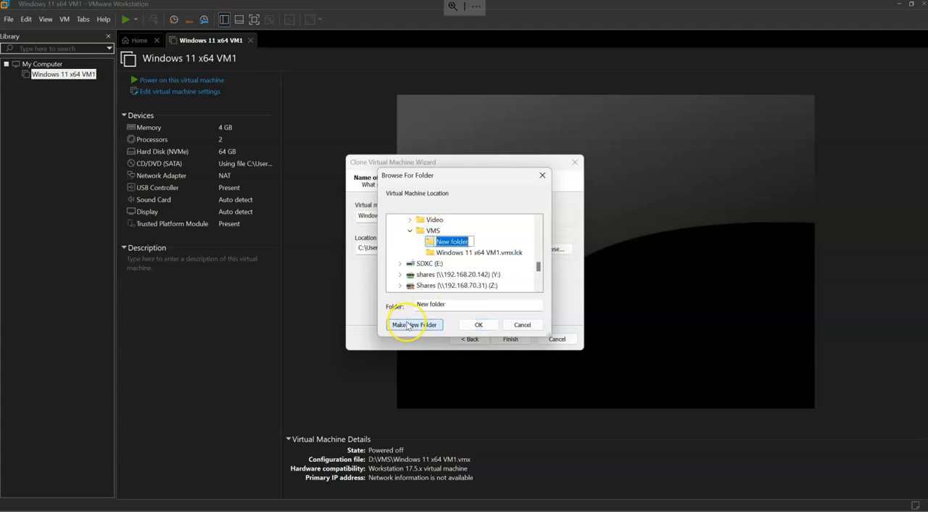
key("ctrl+v")
left_click(514, 243)
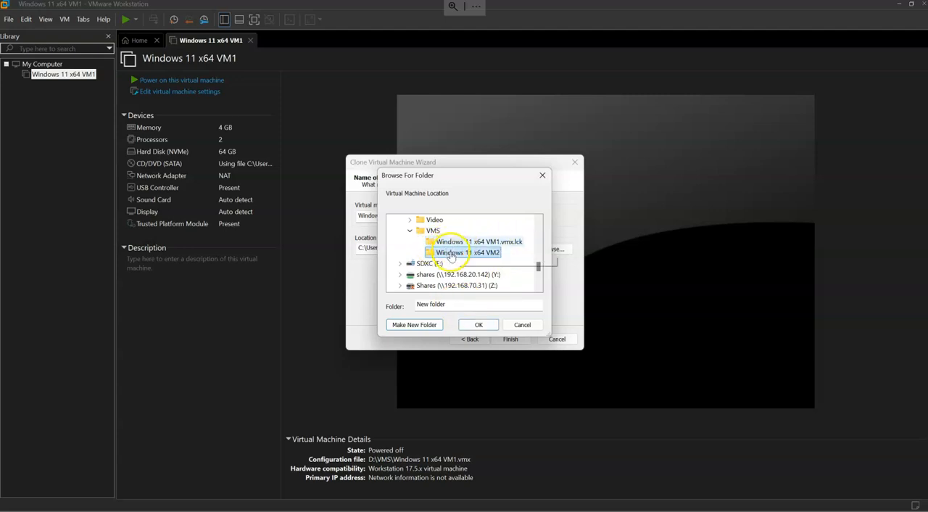
left_click(479, 325)
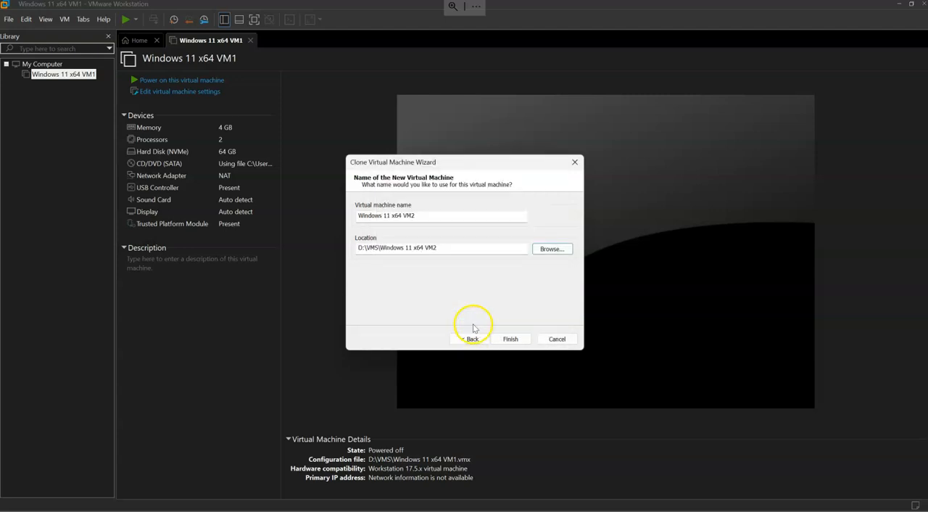
left_click(505, 338)
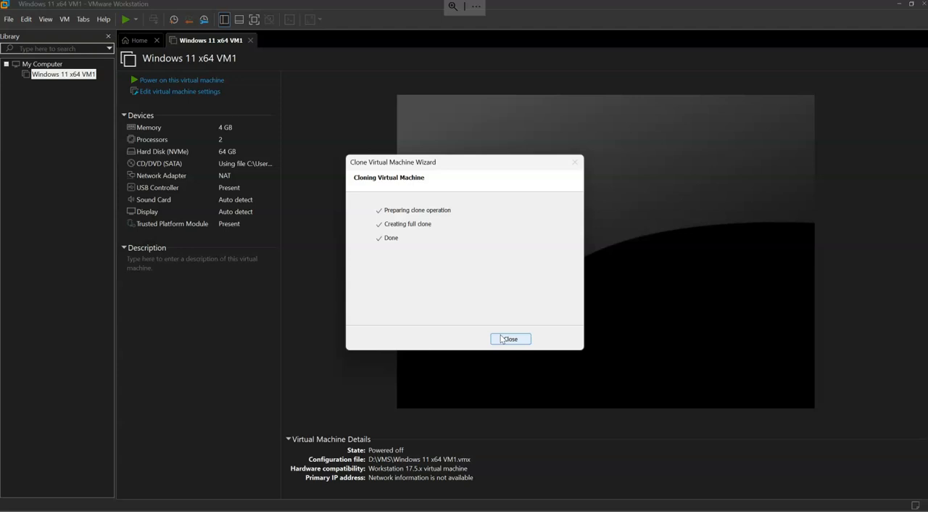
left_click(501, 339)
Power on the Windows 11 x64 VM1 virtual machine.
left_click(76, 72)
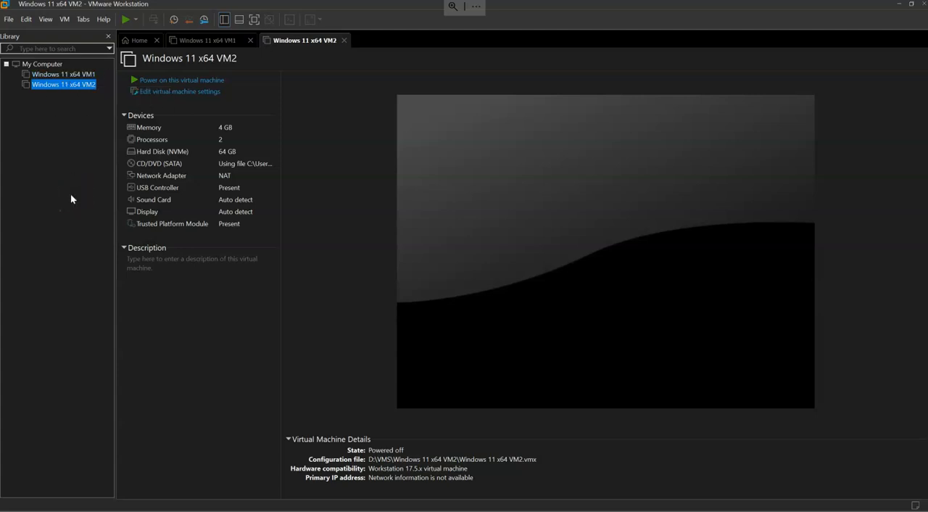
left_click(79, 74)
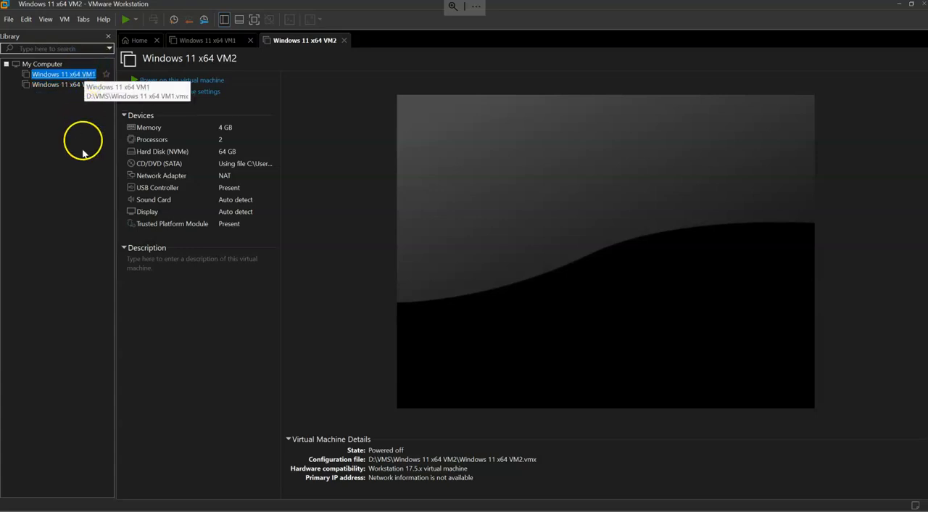
left_click(190, 81)
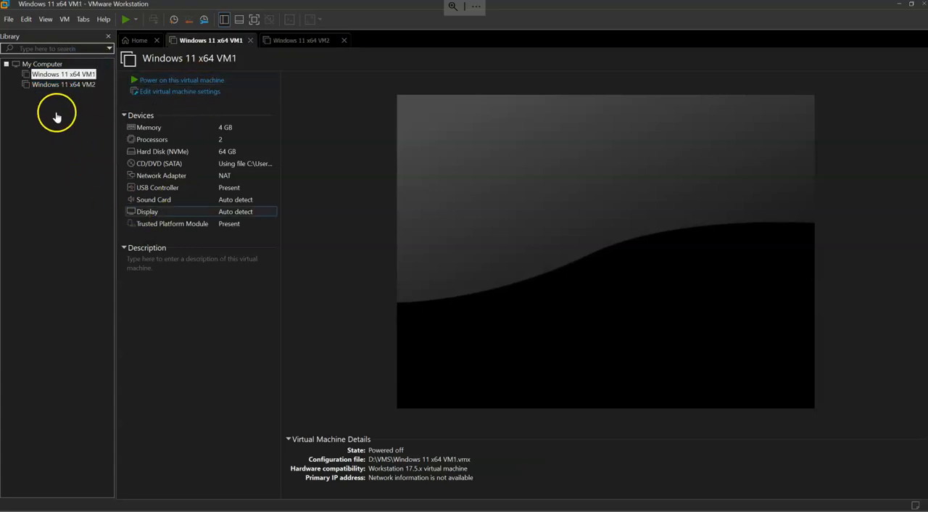
left_click(523, 298)
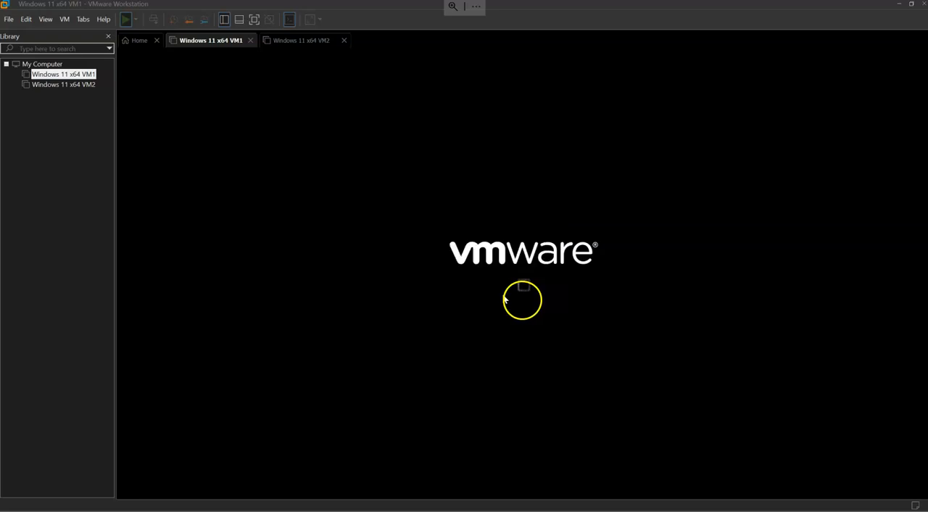
Power on the cloned Windows 11 x64 VM2 virtual machine.
left_click(57, 85)
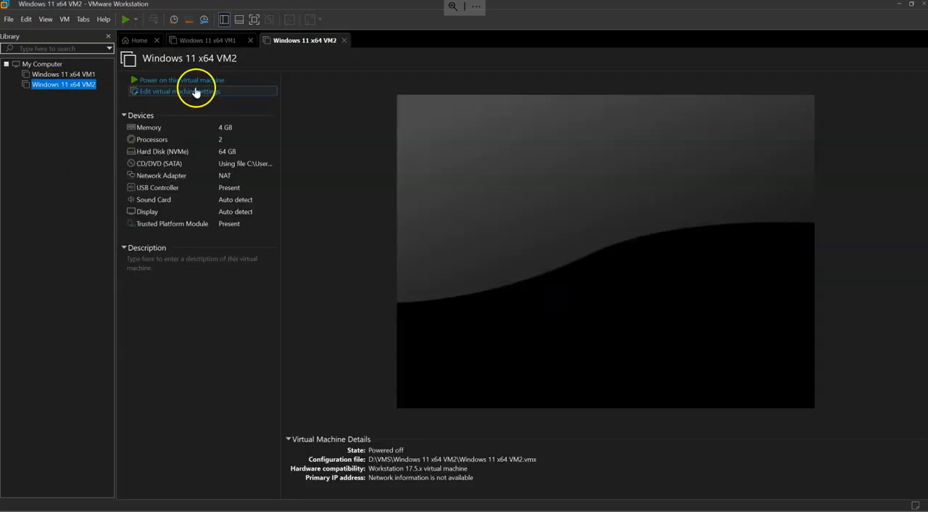
left_click(190, 81)
left_click(536, 298)
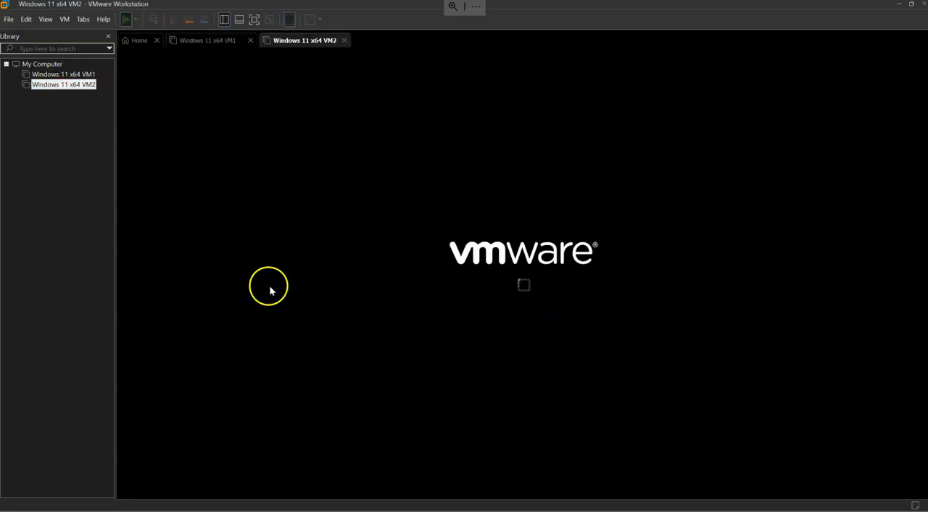
Switch between Windows 11 x64 VM1 and VM2 to check how both machines are starting up.
left_click(63, 74)
left_click(202, 45)
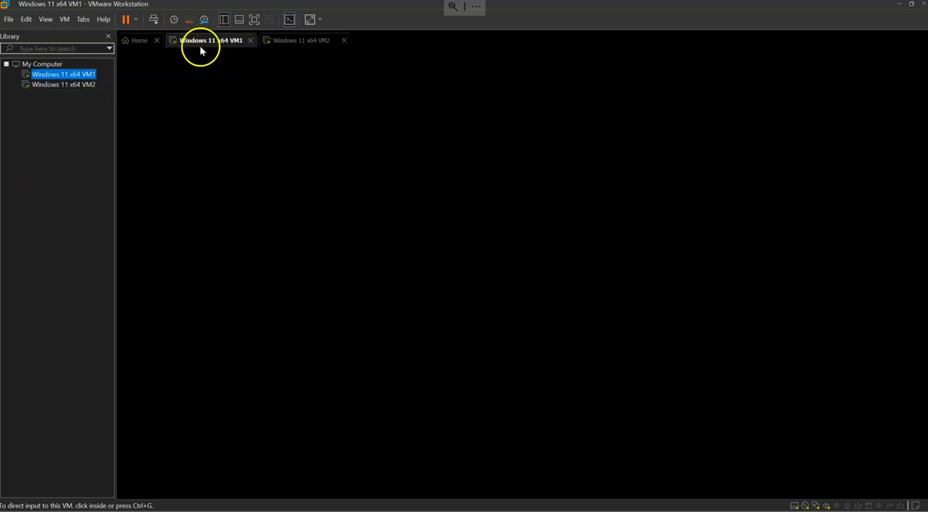
left_click(300, 45)
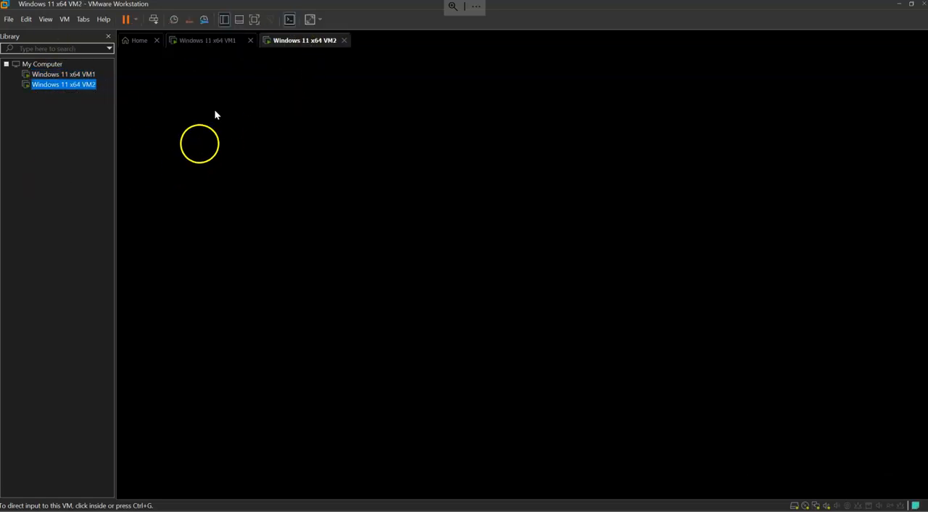
left_click(213, 45)
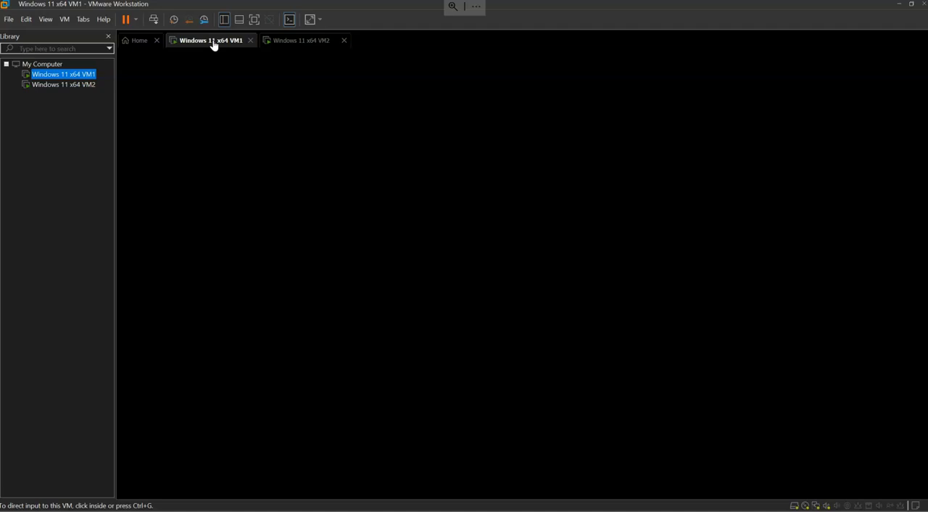
left_click(317, 41)
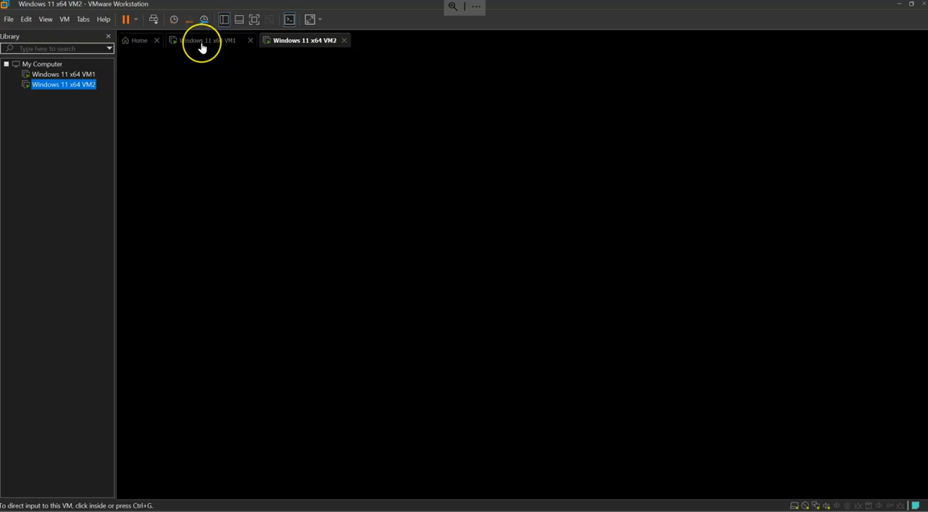
left_click(55, 75)
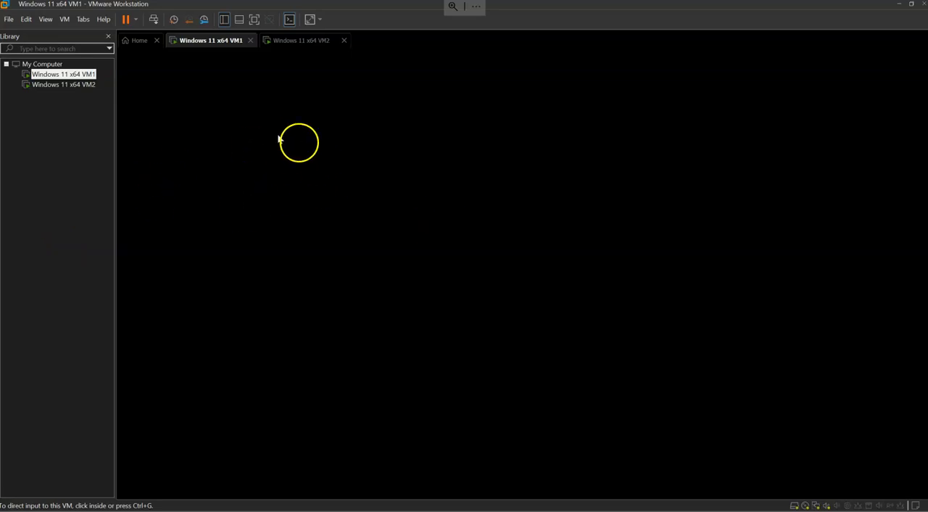
left_click(297, 41)
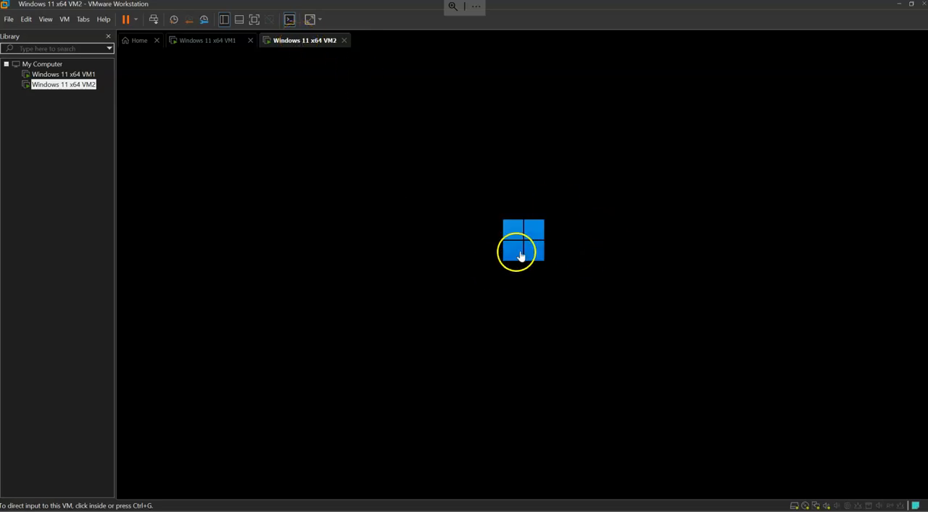
Check the host computer's memory usage in Task Manager while both virtual machines run, and close it again.
left_click(204, 41)
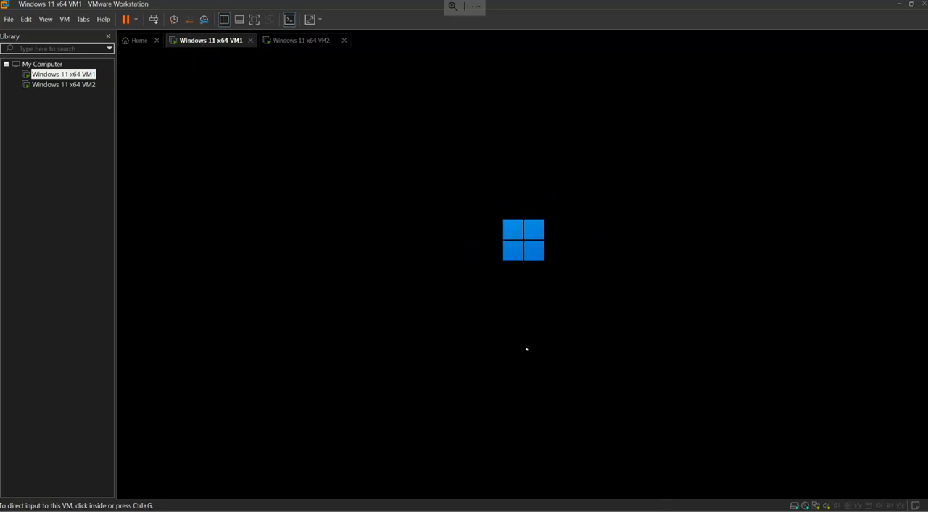
right_click(723, 509)
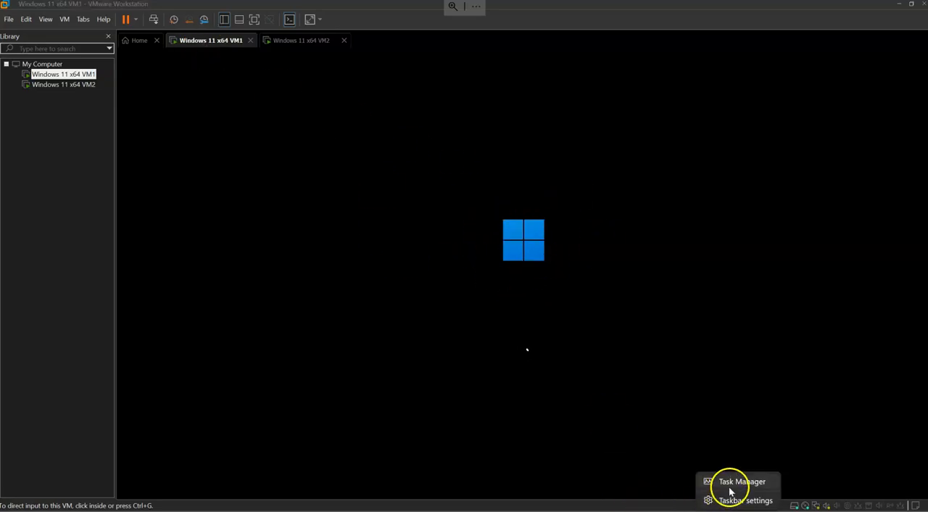
left_click(729, 485)
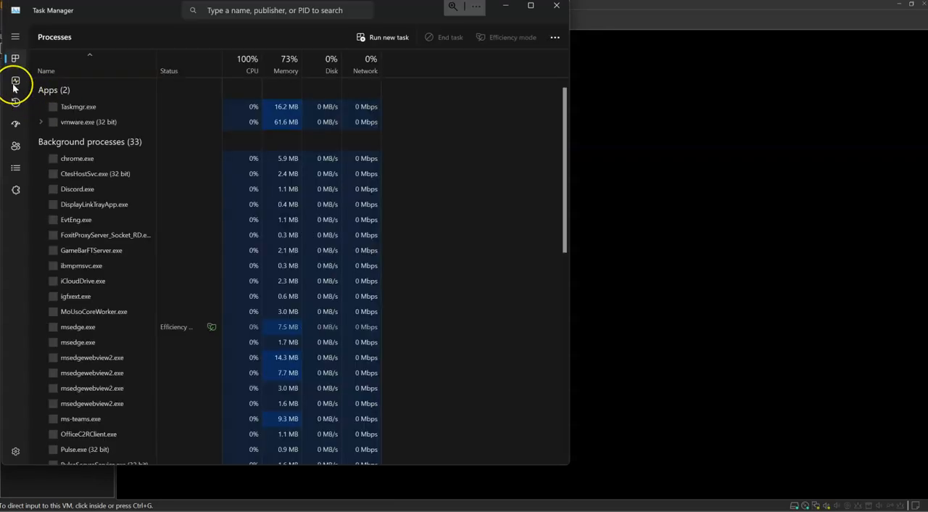
left_click(13, 86)
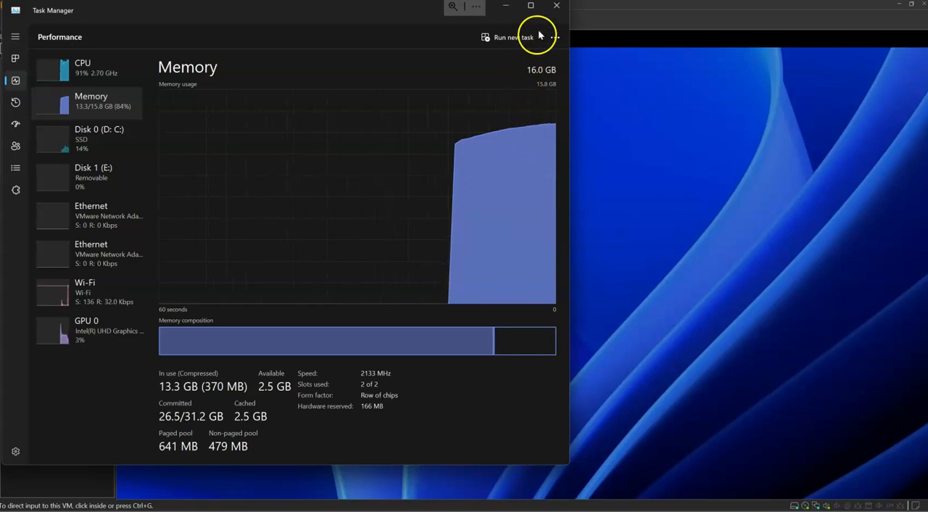
left_click(557, 7)
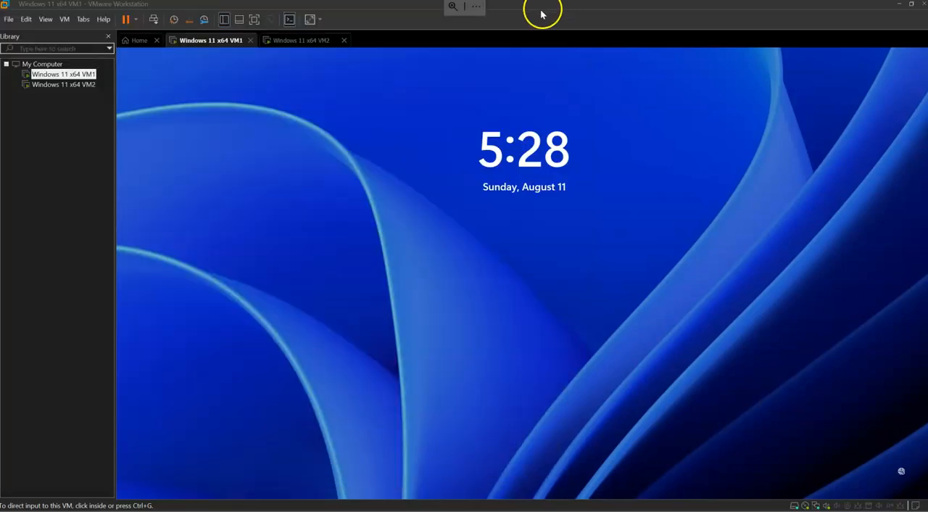
Sign in to Windows on the Windows 11 x64 VM1 virtual machine with the account PIN.
left_click(479, 253)
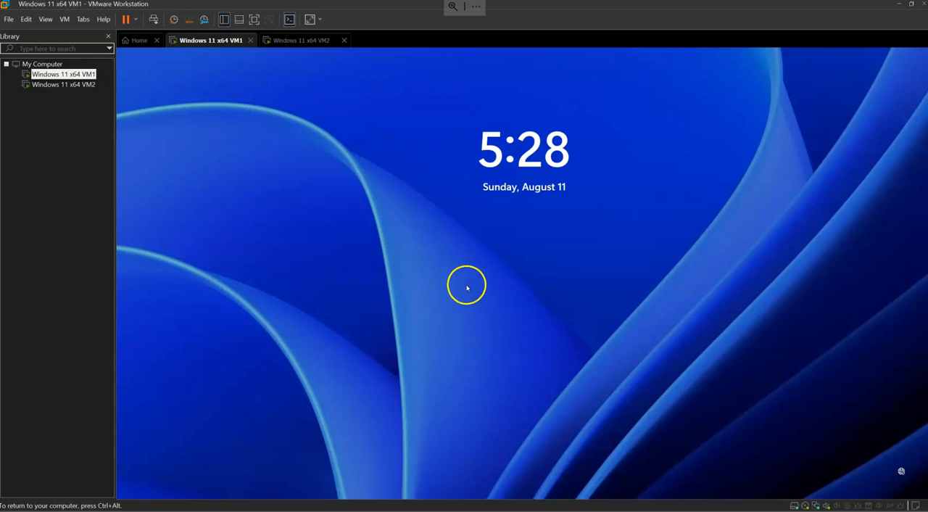
left_click(467, 288)
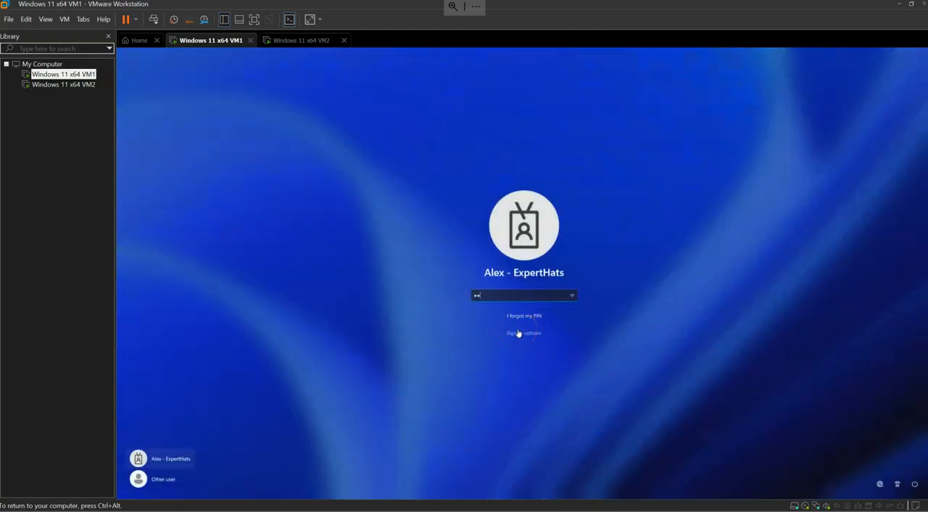
key("Return")
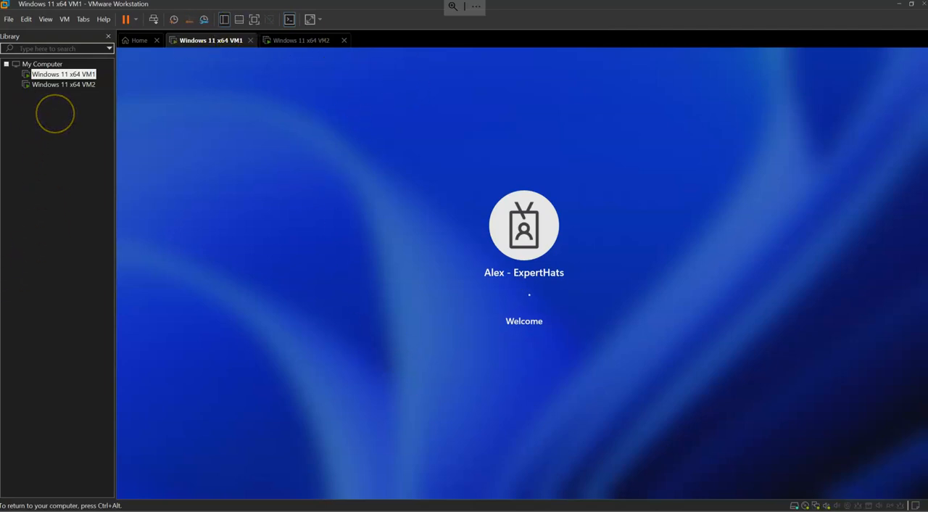
View the screens of Windows 11 x64 VM2 and VM1 in turn to check that both machines are running.
left_click(62, 85)
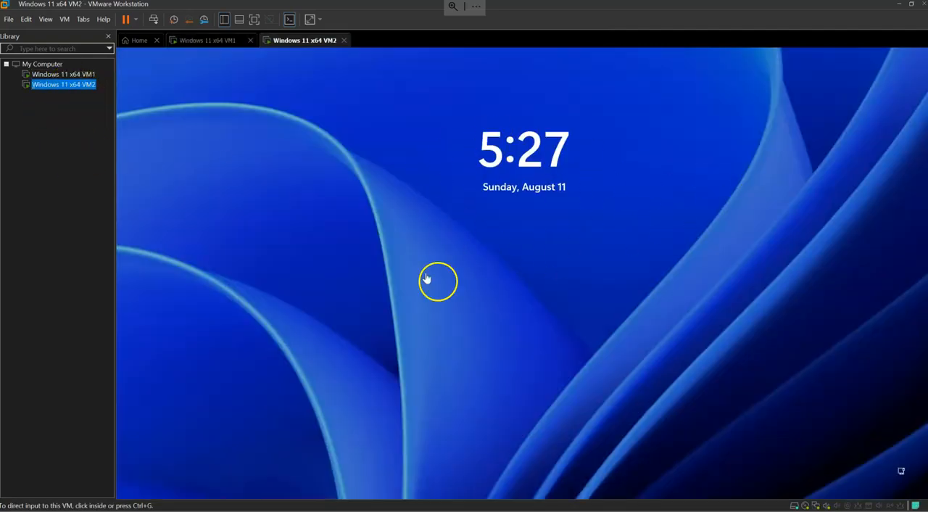
left_click(203, 45)
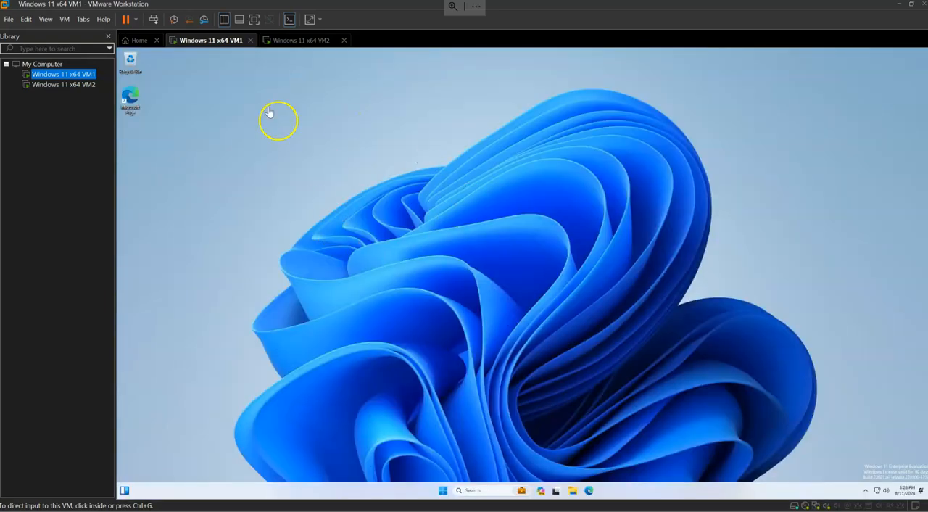
left_click(298, 41)
Switch to the browser and look through the Microsoft Learn home page for its training, documentation and certification resources.
mouse_move(461, 511)
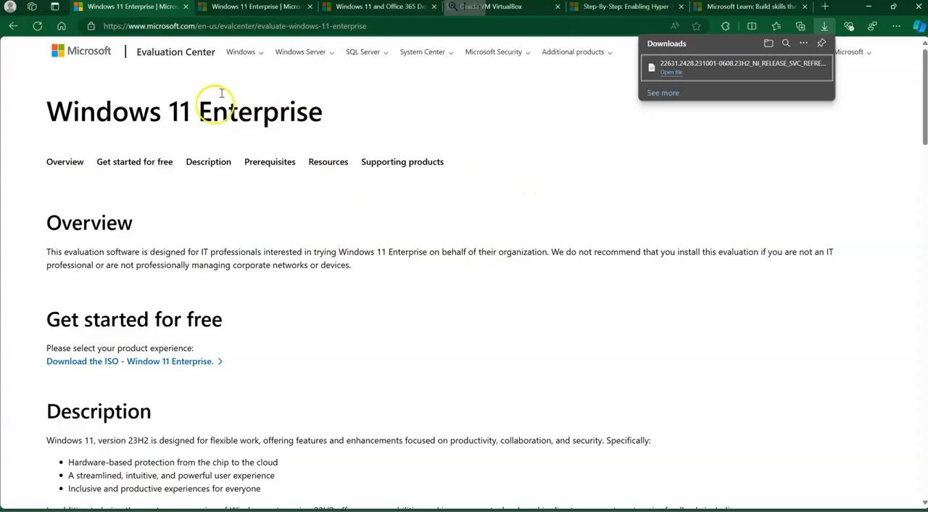
left_click(737, 9)
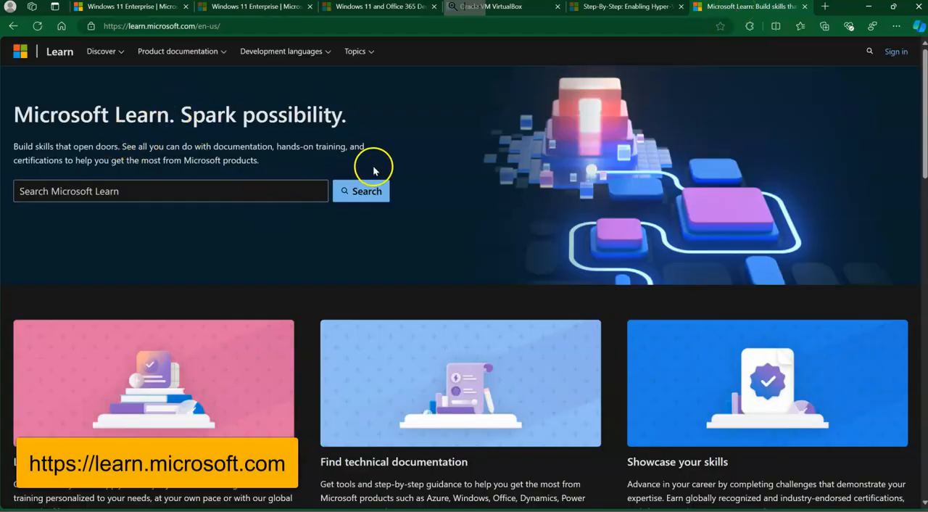
scroll(374, 170, "down", 2)
scroll(373, 170, "down", 1)
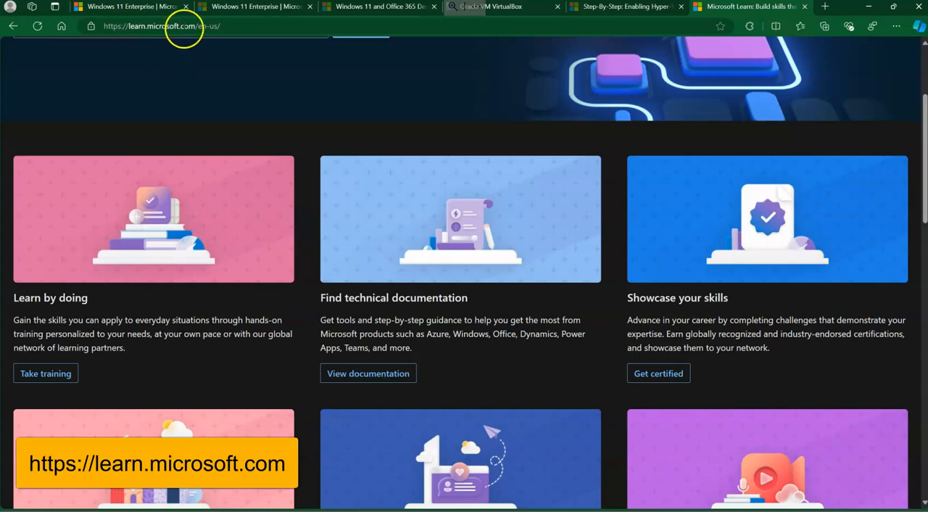
scroll(248, 192, "up", 3)
scroll(254, 192, "down", 3)
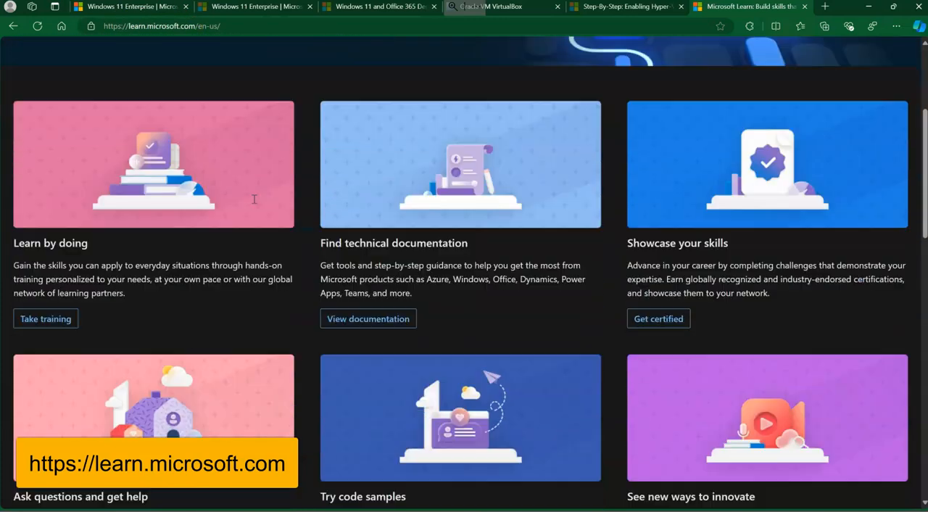
scroll(248, 192, "down", 4)
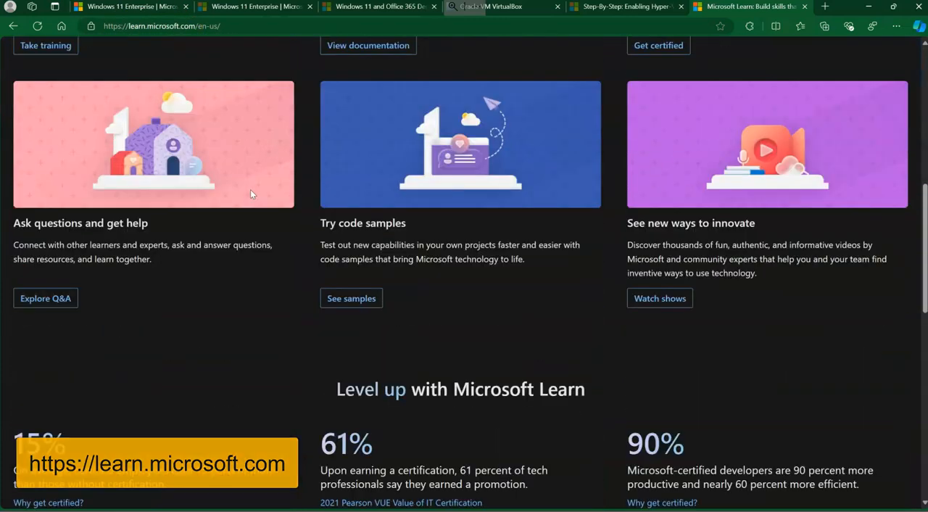
scroll(250, 189, "down", 1)
scroll(250, 193, "down", 6)
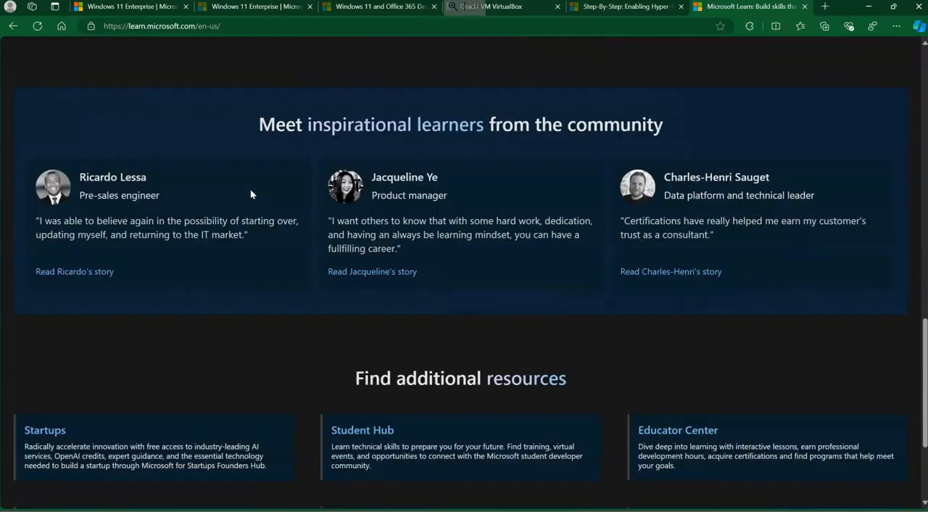
scroll(250, 193, "down", 1)
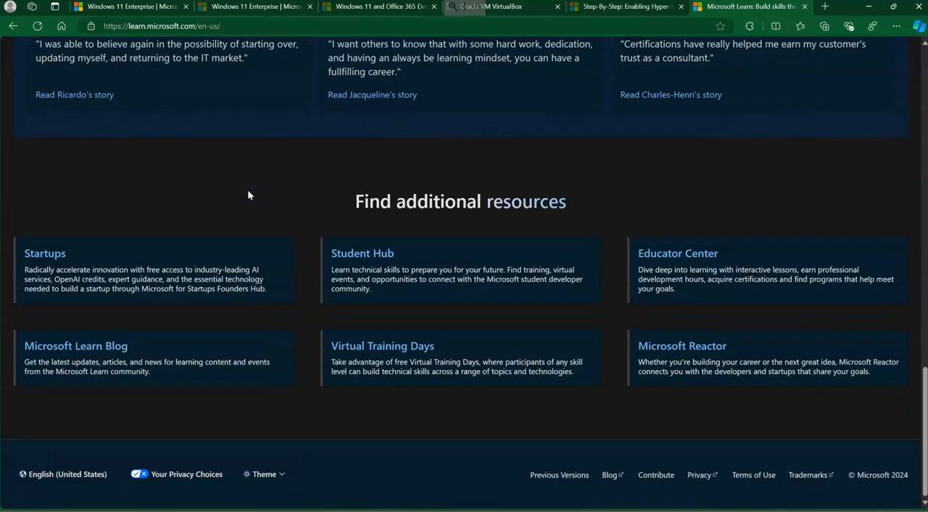
scroll(248, 190, "up", 14)
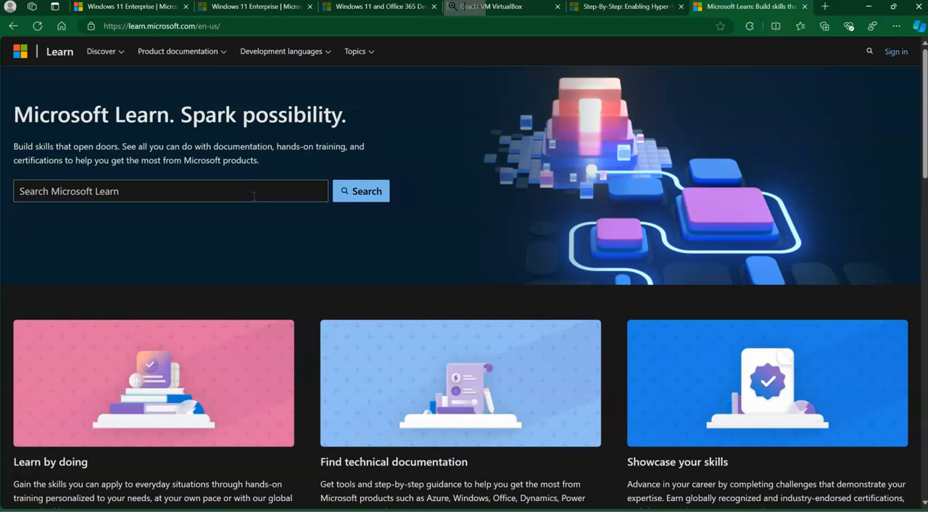
scroll(254, 197, "down", 2)
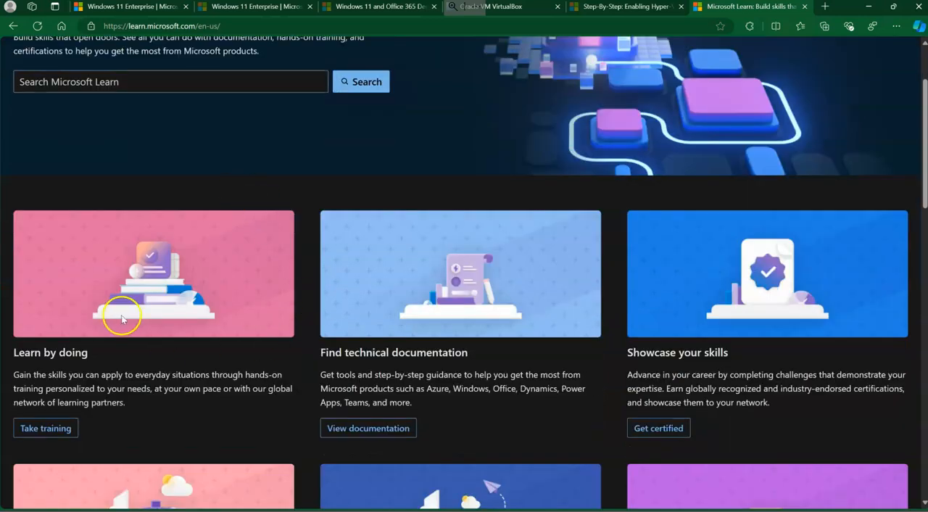
Open the Microsoft Learn training section, browse all learning paths and filter them by the Data Engineer role.
left_click(52, 427)
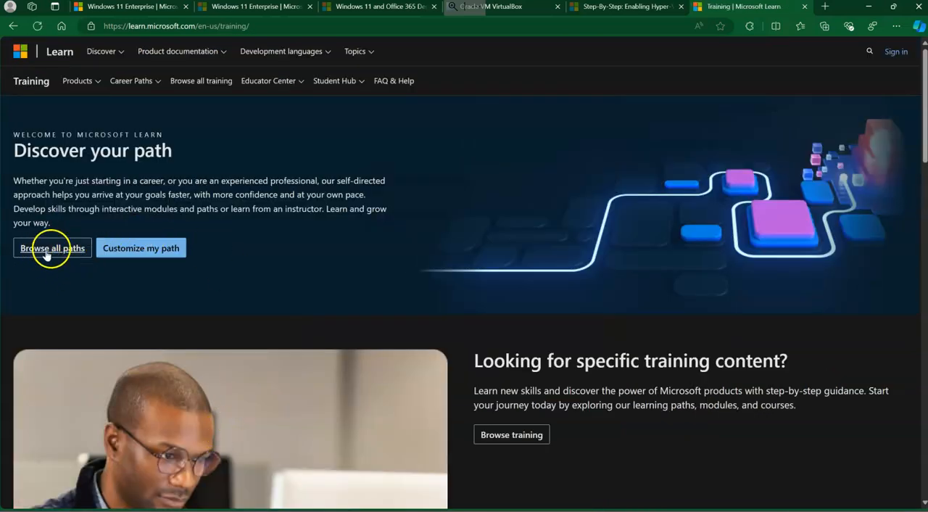
left_click(50, 248)
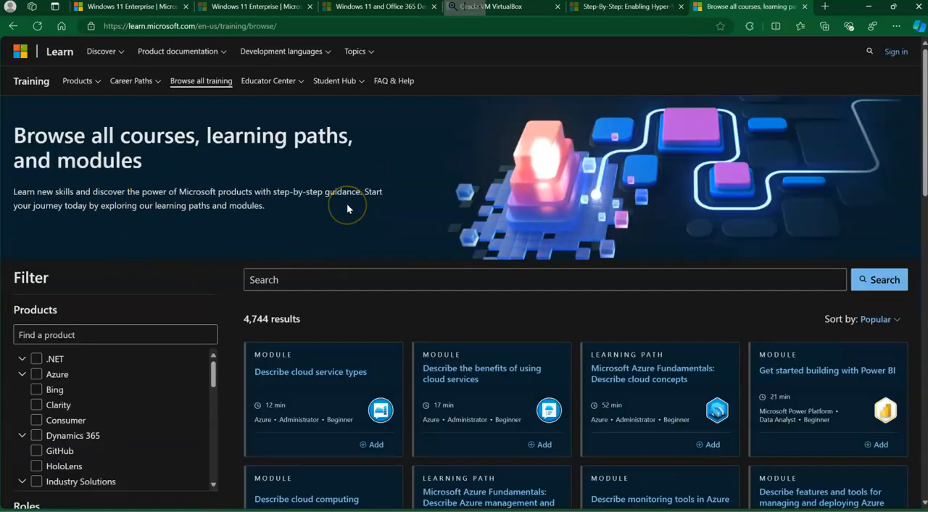
scroll(353, 207, "down", 3)
scroll(124, 373, "down", 2)
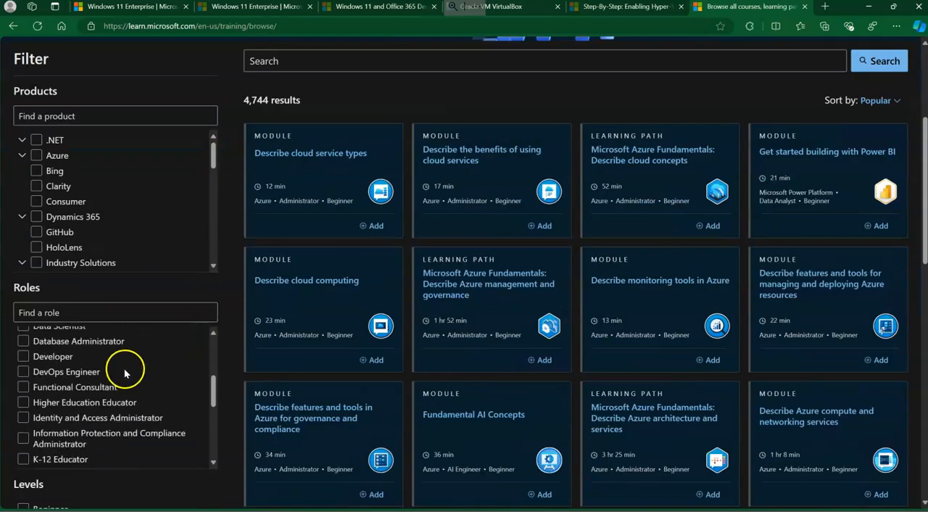
scroll(99, 411, "up", 3)
scroll(95, 392, "down", 1)
left_click(21, 368)
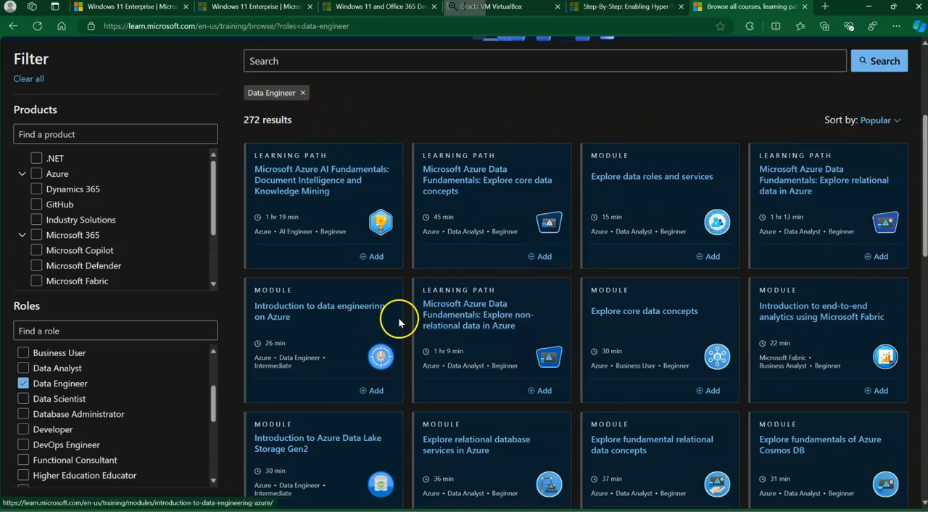
Look through the Data Engineer courses and modules, and return to VMware Workstation.
scroll(395, 319, "down", 5)
scroll(398, 322, "down", 2)
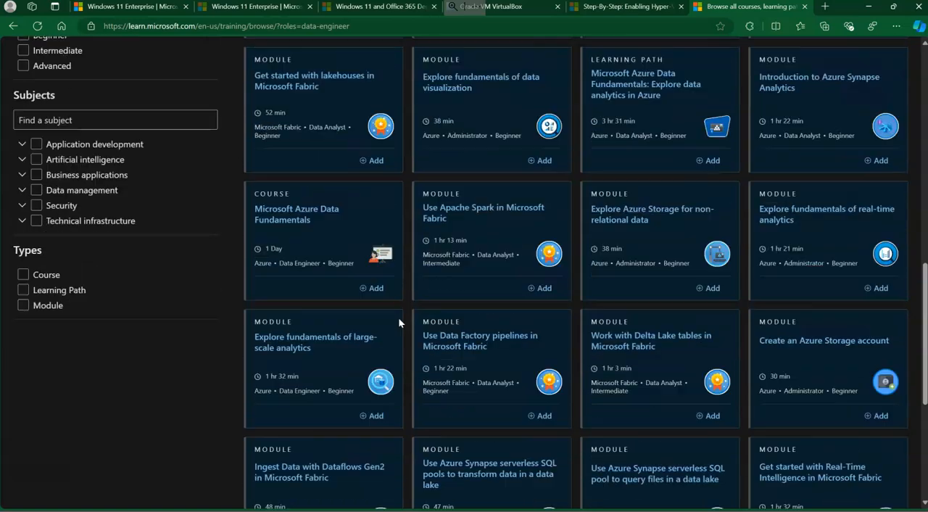
scroll(401, 314, "up", 9)
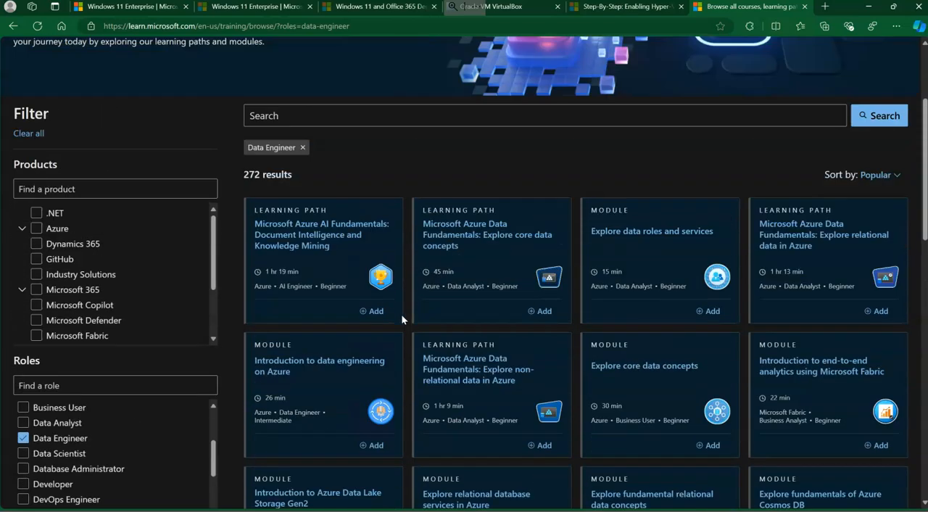
left_click(206, 198)
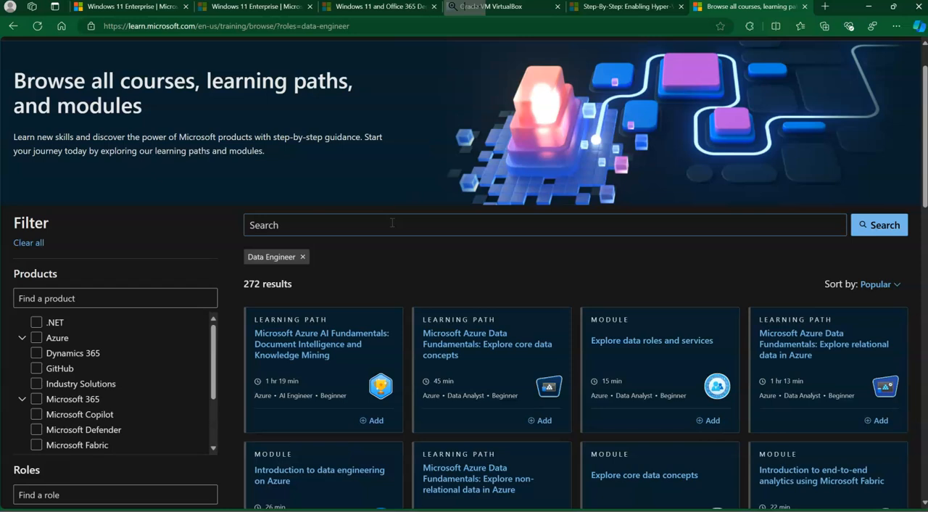
left_click(868, 7)
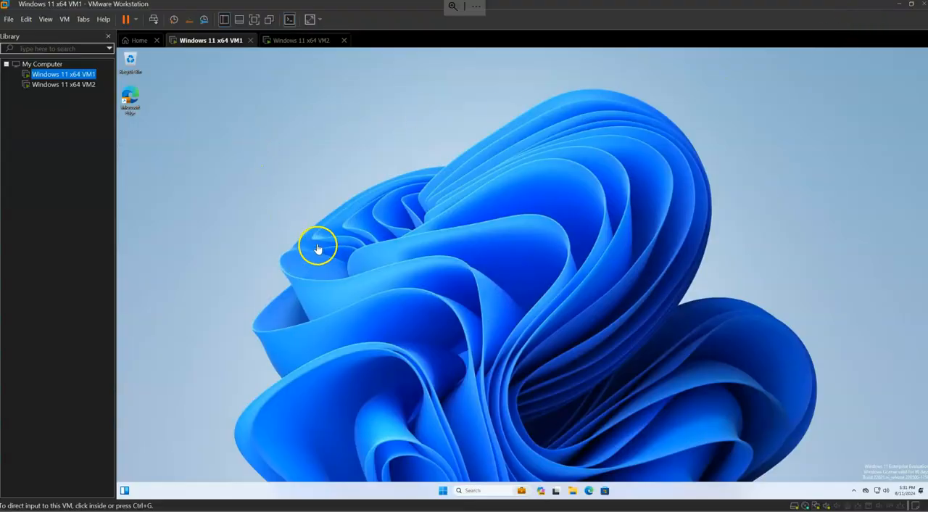